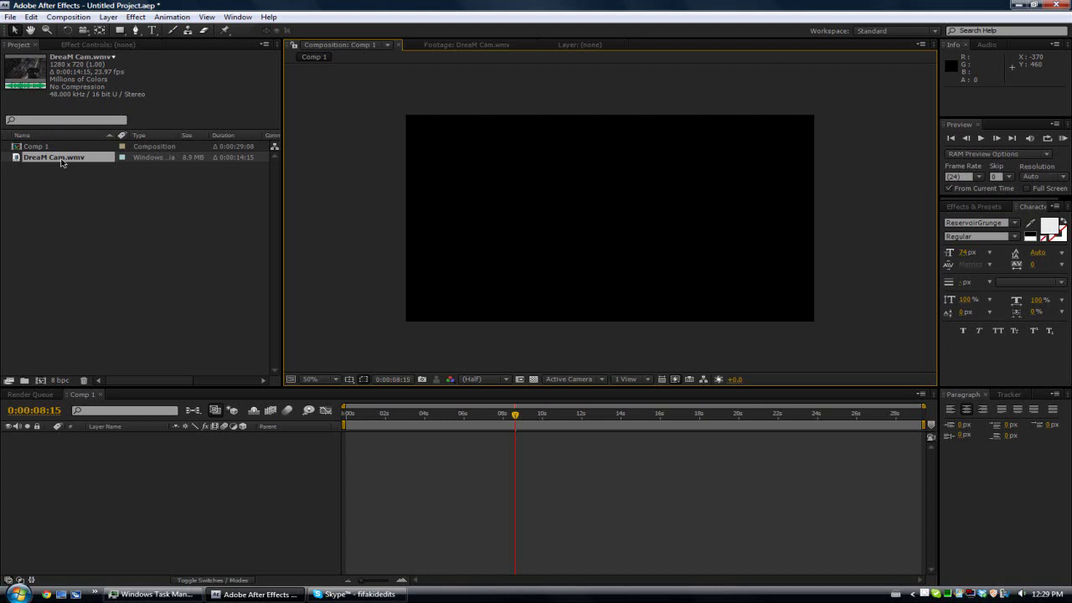
- Add the DreaM Cam.wmv clip to Comp 1 as a layer and apply the Twixtor 4.5 effect to it
left_click_drag(61, 161, 119, 452)
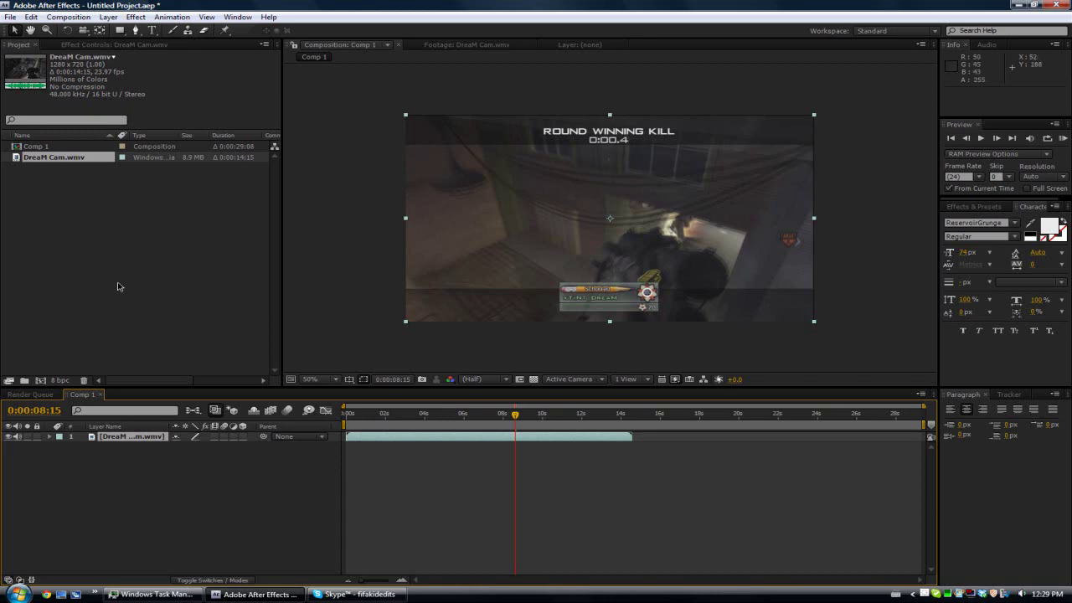
left_click(137, 16)
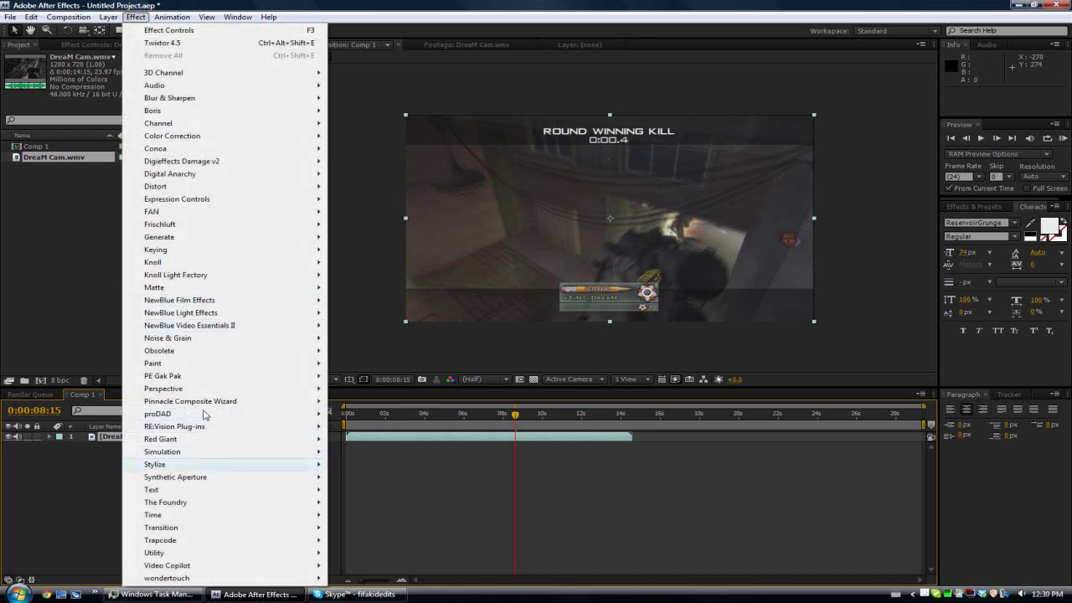
mouse_move(204, 429)
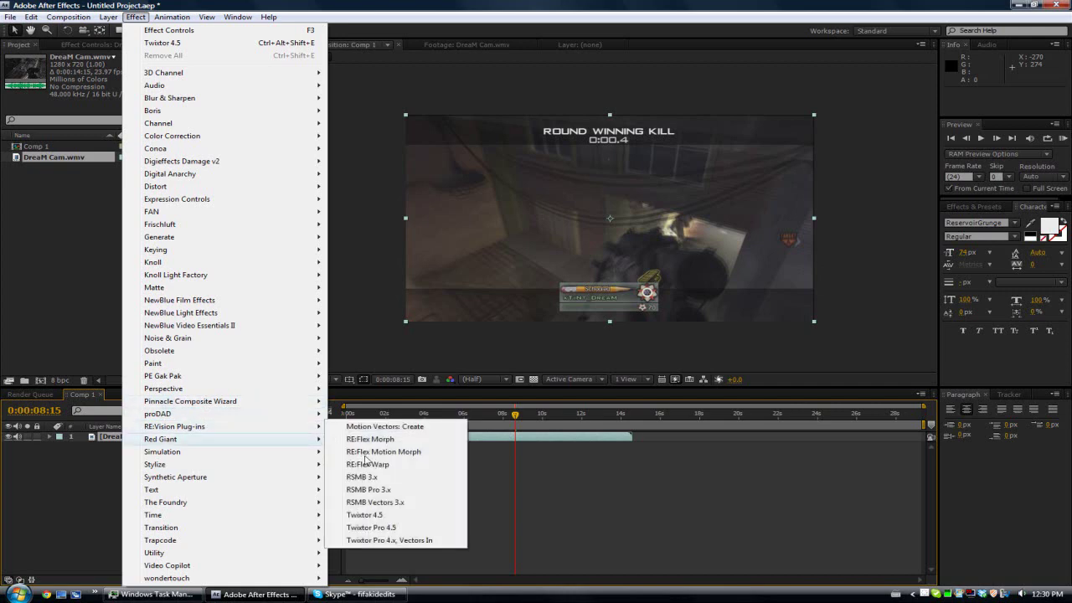
left_click(395, 516)
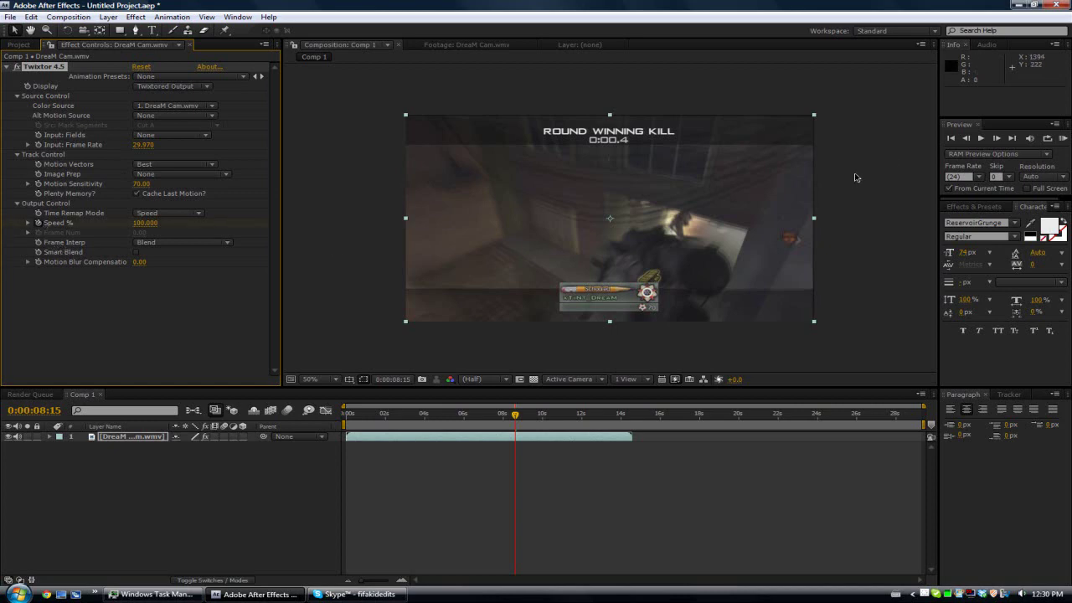
- Advance one frame to 0:00:08:16 and set the Twixtor Speed % to 30 there
left_click(996, 137)
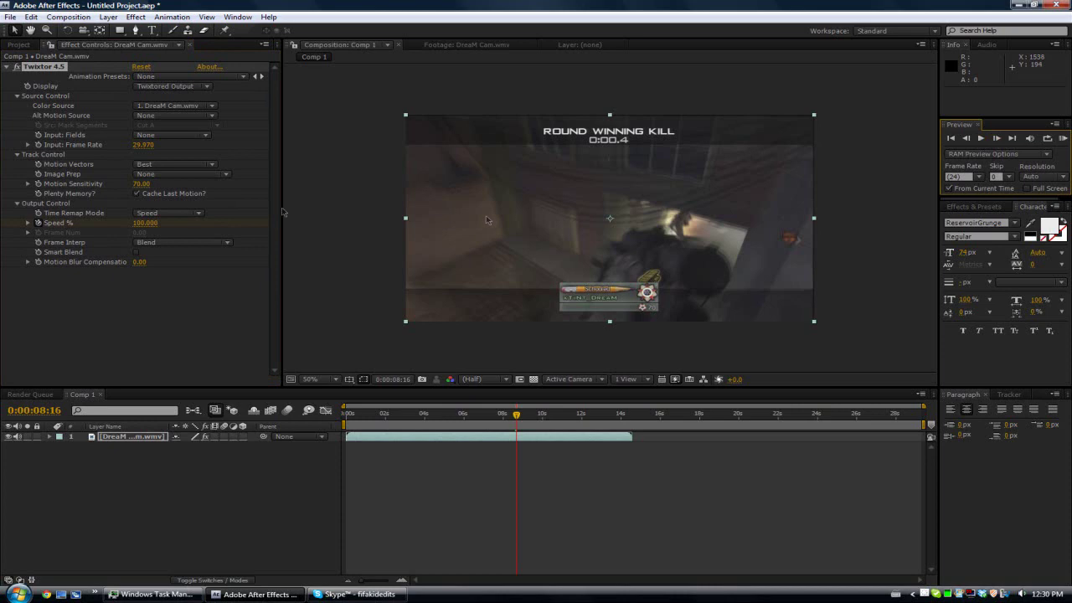
left_click(144, 223)
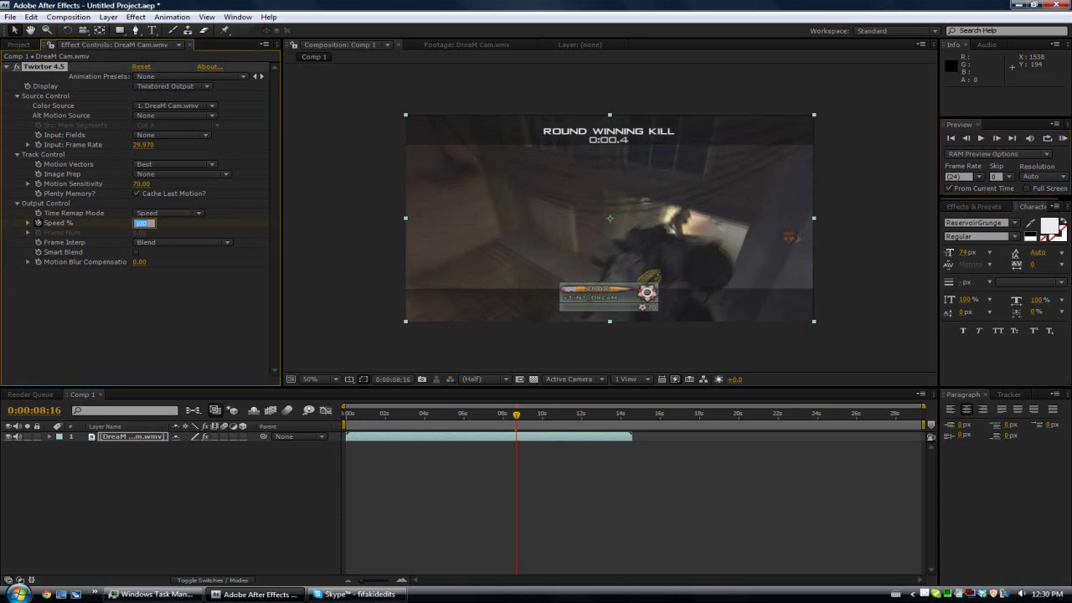
type("30")
left_click(185, 319)
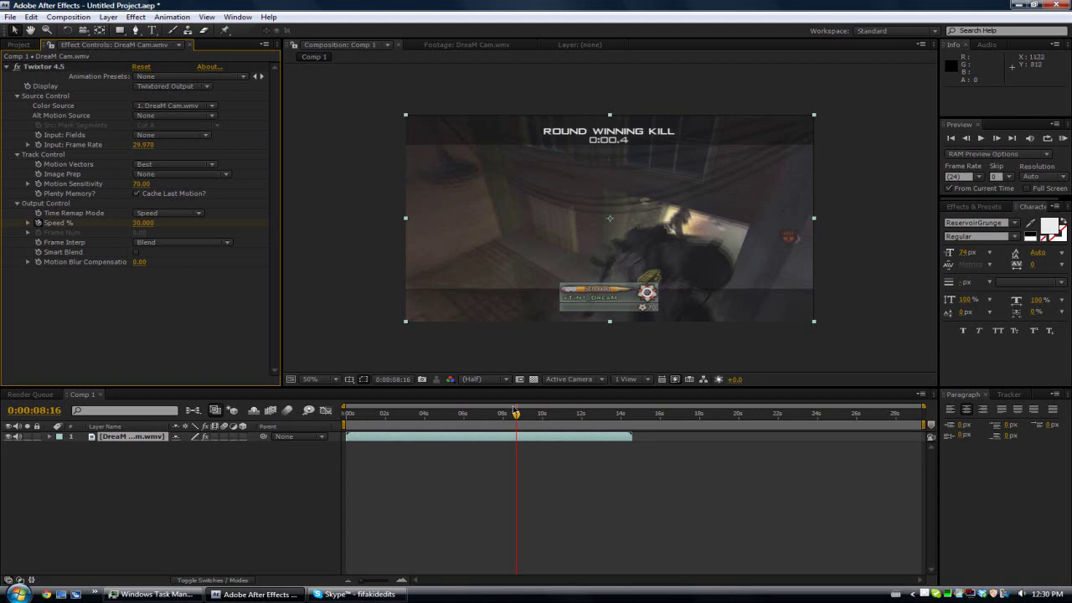
- Go to 0:00:09:18 and set the Twixtor Speed % to 100 at that frame
mouse_move(517, 417)
left_mouse_down()
mouse_move(552, 416)
mouse_move(538, 413)
left_mouse_up()
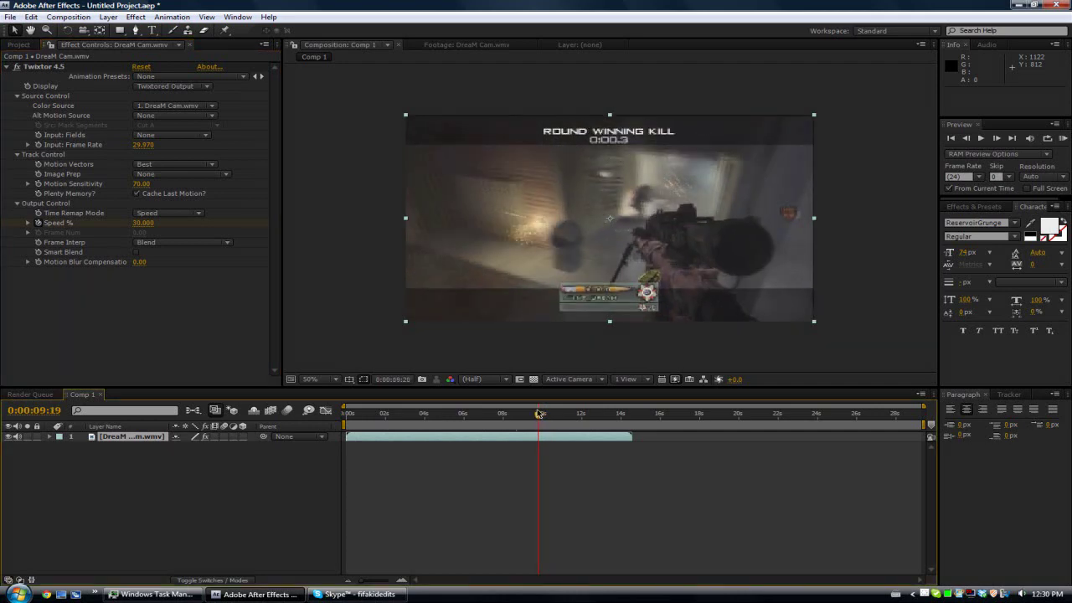
left_click(139, 224)
left_click(142, 223)
type("100")
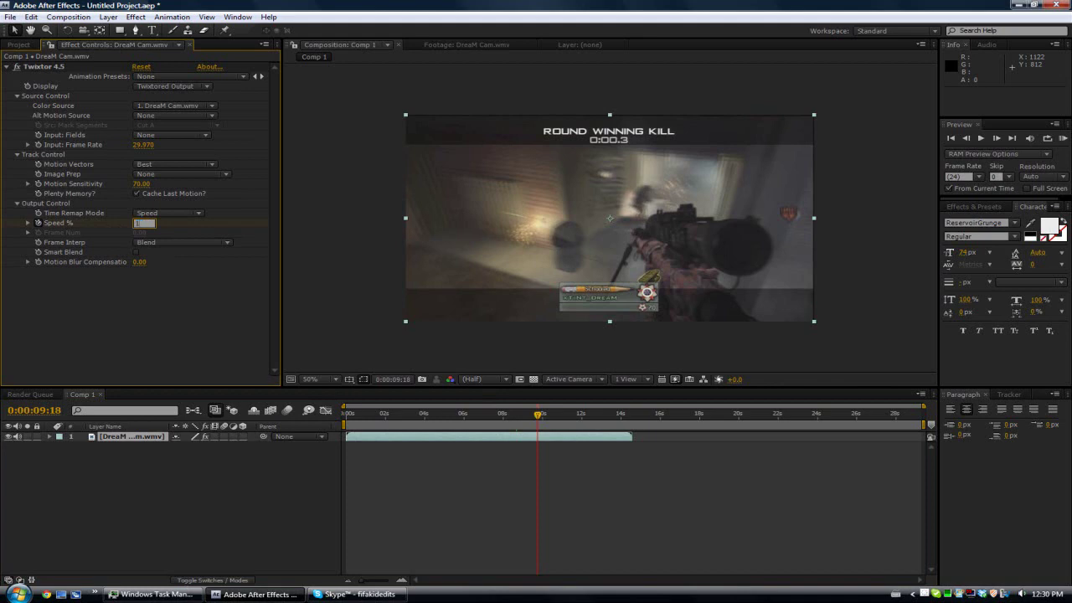
- Go back one frame to 0:00:09:17 and set the Twixtor Speed % to 30 there
left_click(965, 138)
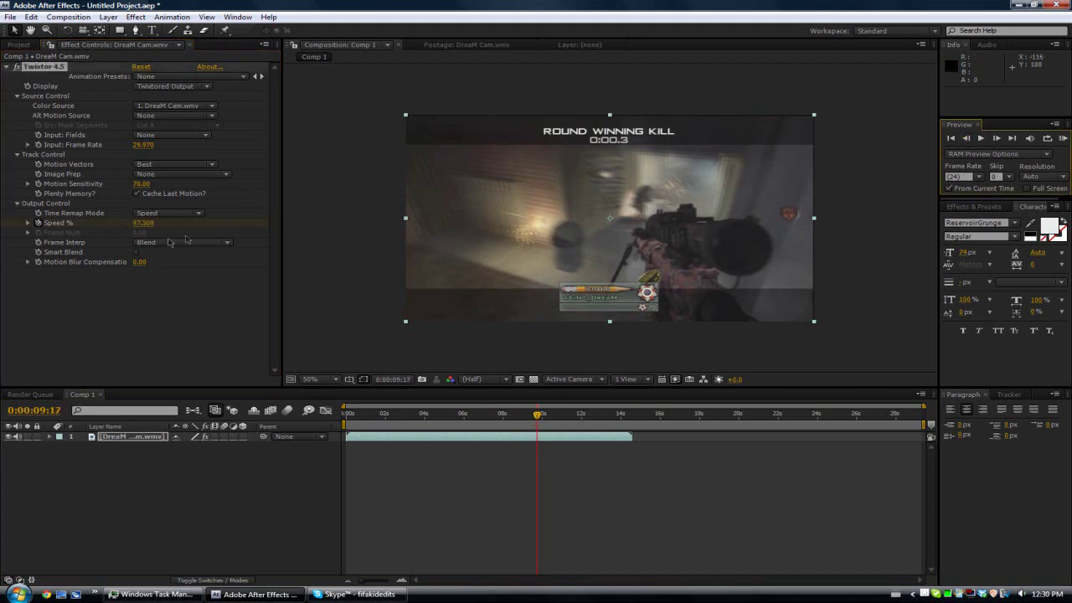
left_click(144, 224)
type("30")
key("Return")
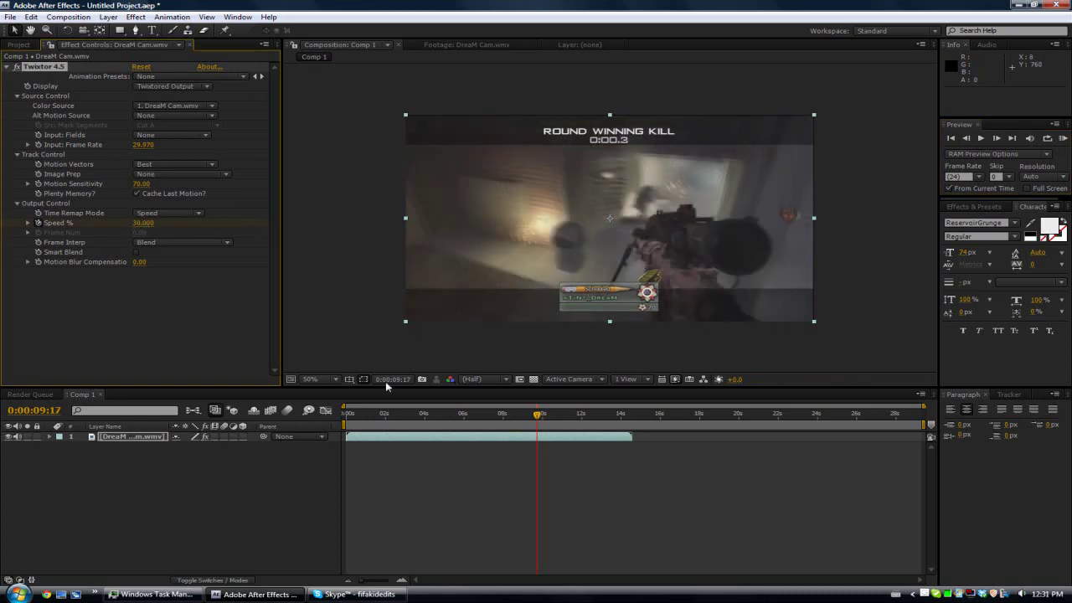
- At 0:00:09:02, between the two slow-motion keyframes, enable Twixtor's Smart Blend and set Image Prep to Contrast/Edge Enhance
left_click(50, 436)
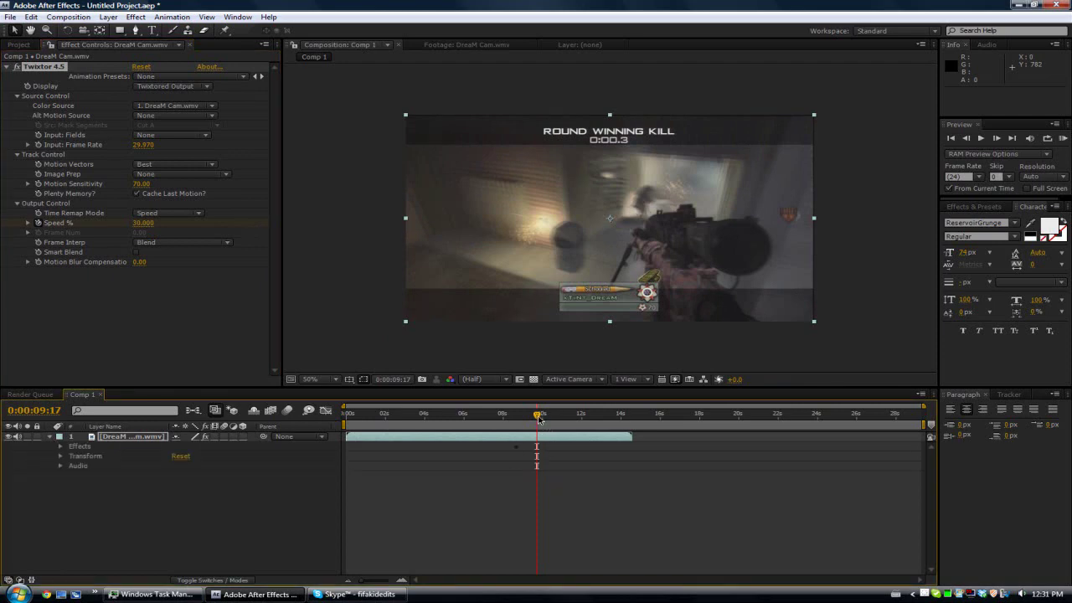
left_click_drag(537, 415, 524, 415)
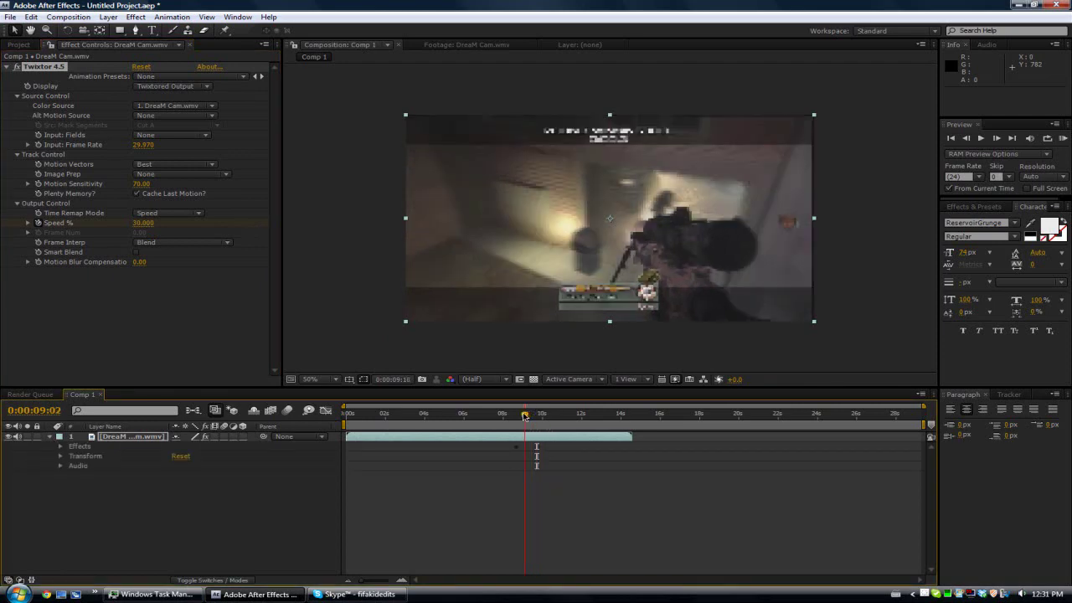
left_click(135, 251)
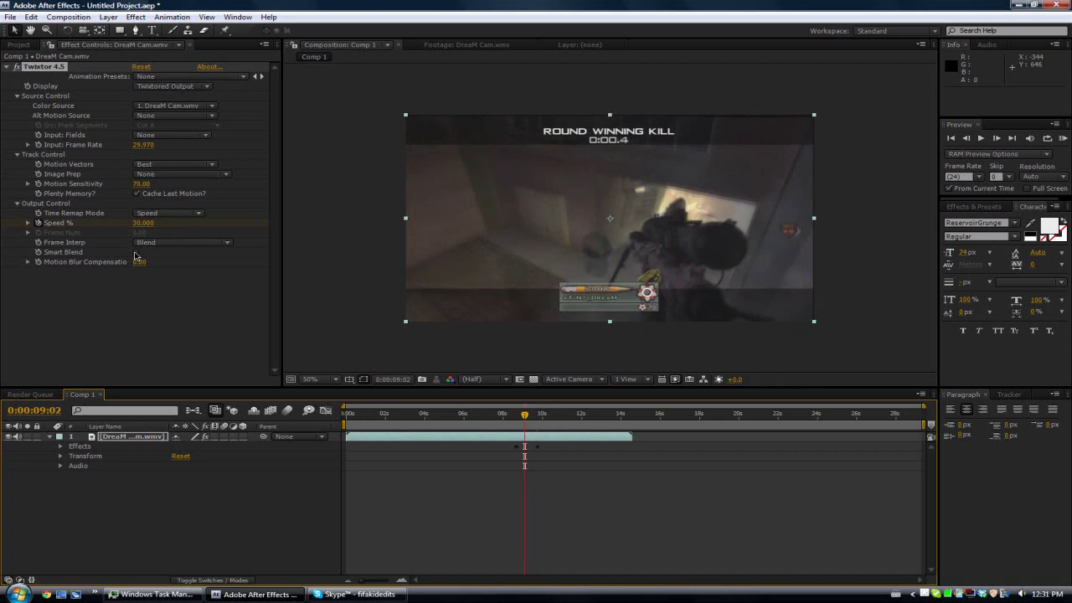
left_click(172, 174)
left_click(177, 190)
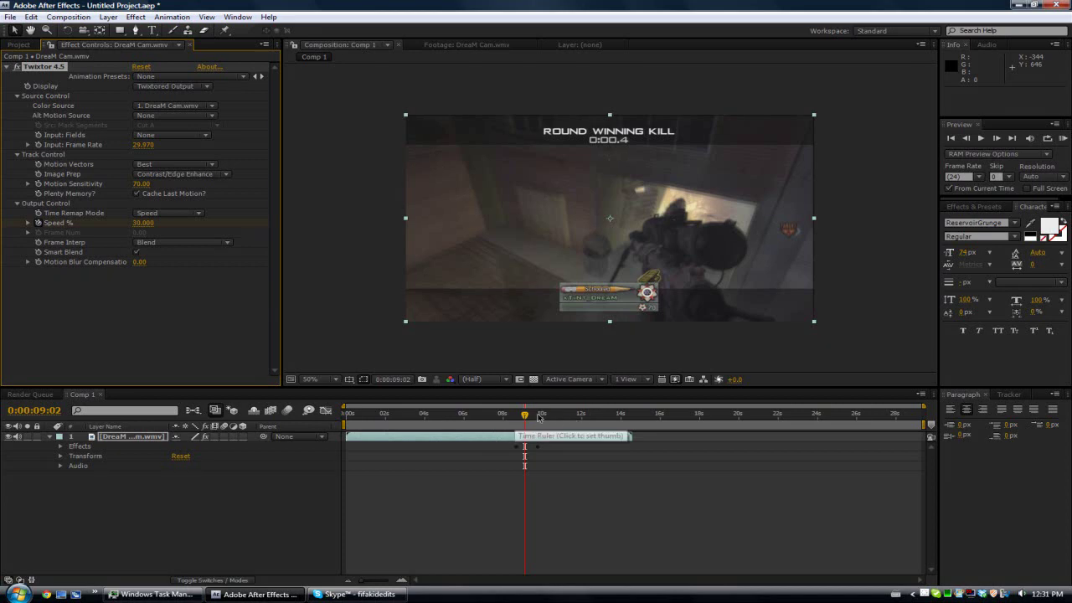
left_click(50, 436)
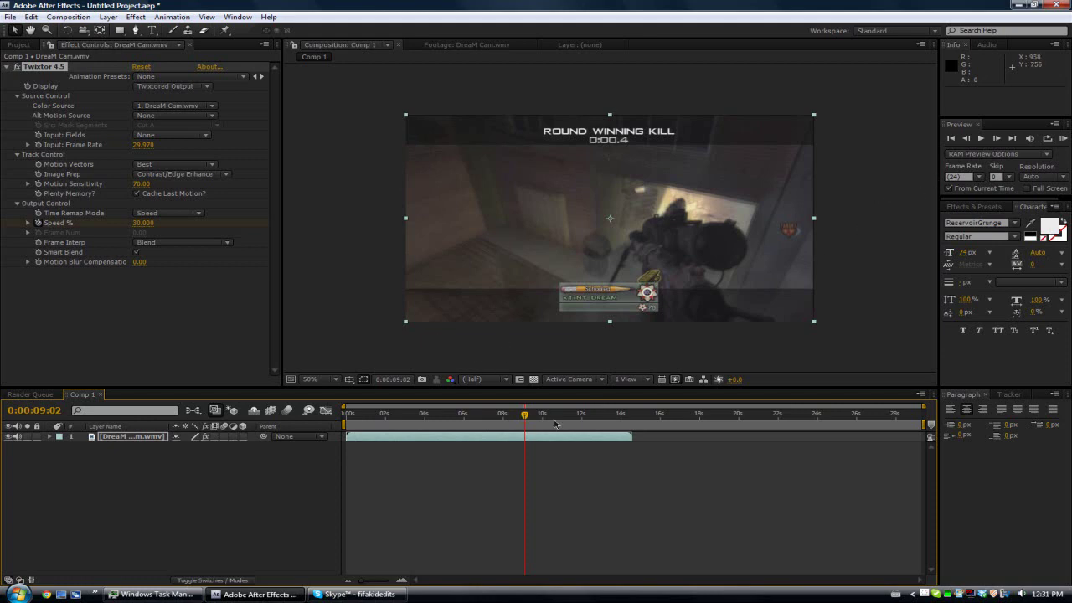
- At 0:00:08:20, draw a straight horizontal line with a white stroke across the whole frame on a new shape layer using the Pen tool
left_click_drag(528, 415, 521, 419)
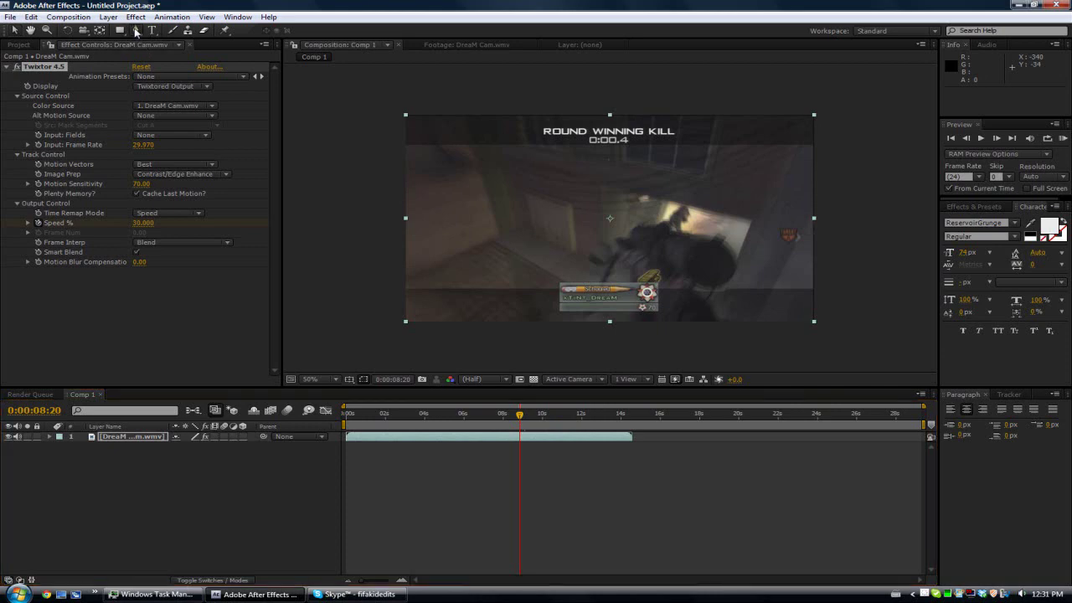
left_click(136, 31)
left_click(351, 203)
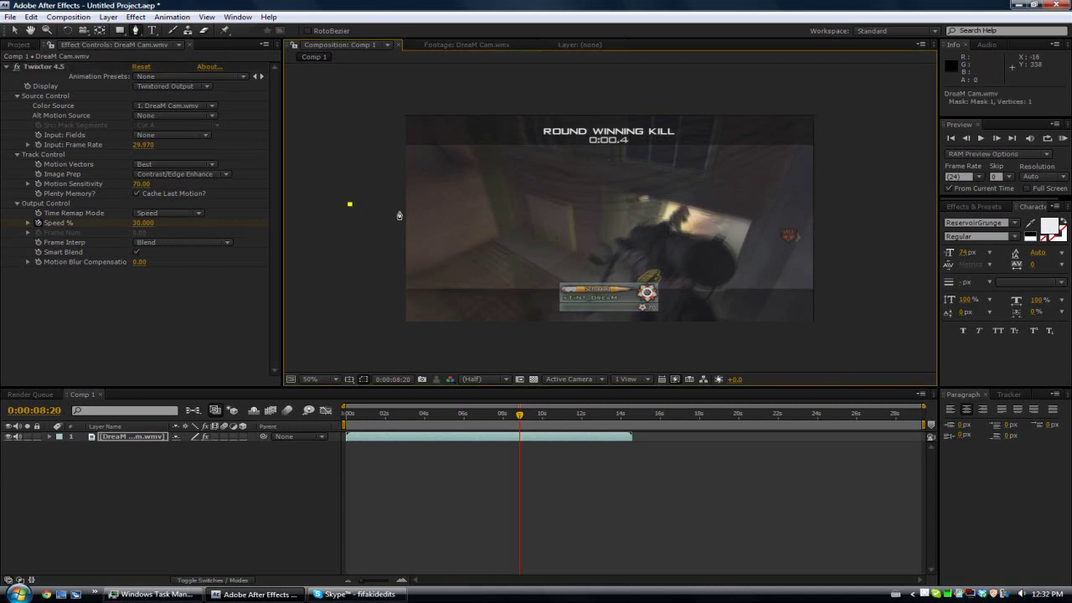
key("ctrl+z")
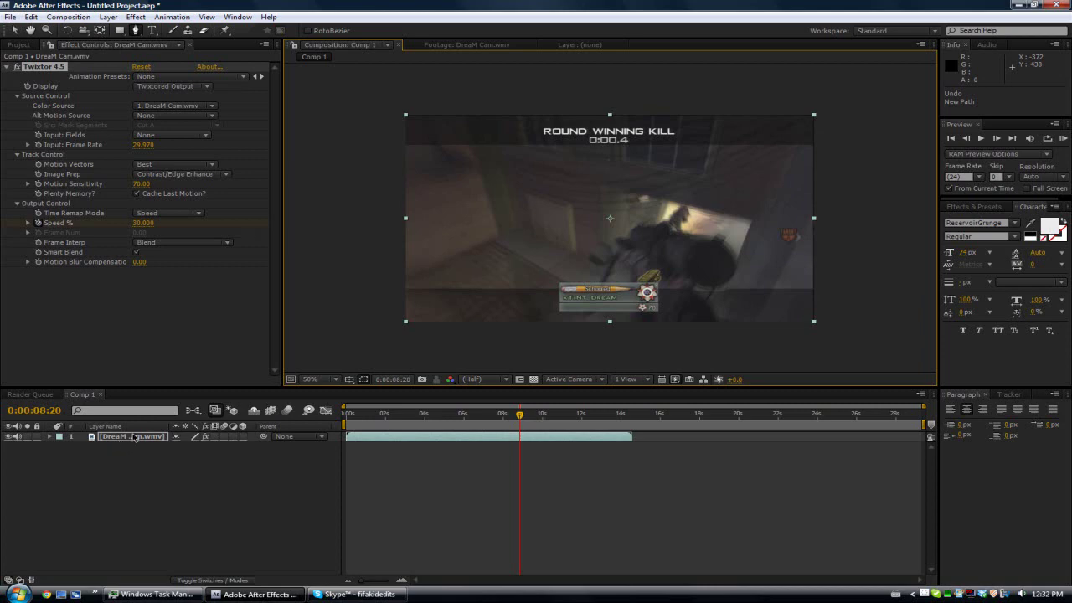
left_click(140, 494)
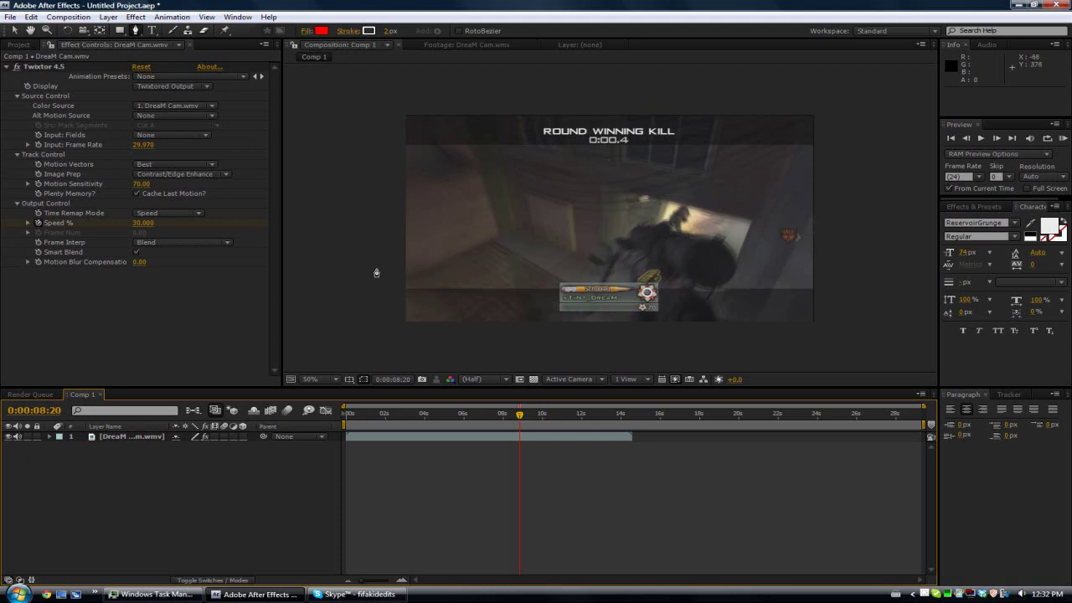
left_click(368, 31)
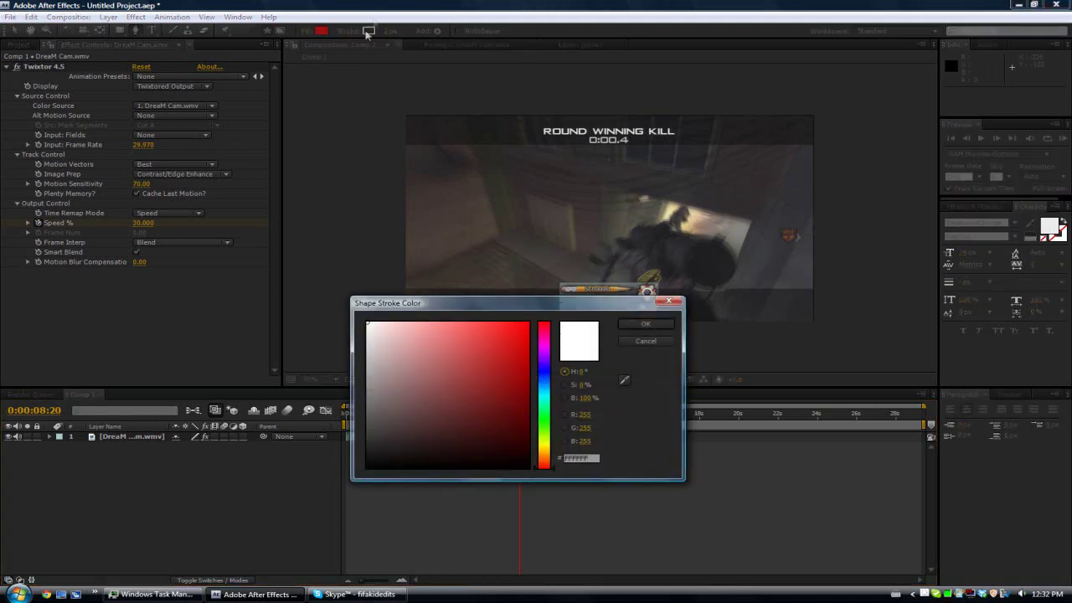
left_click(660, 326)
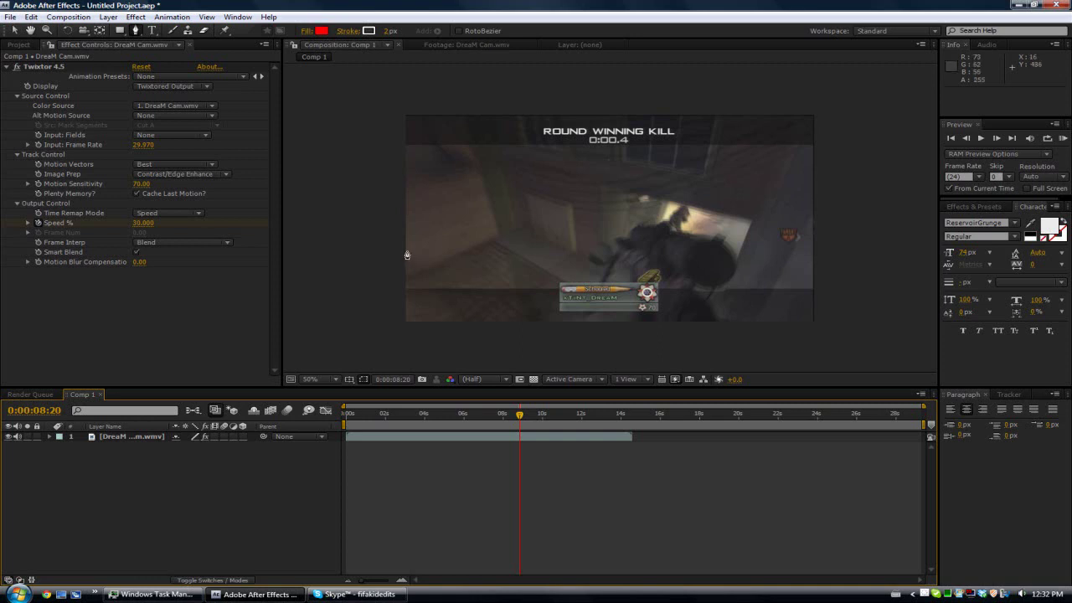
left_click(360, 206)
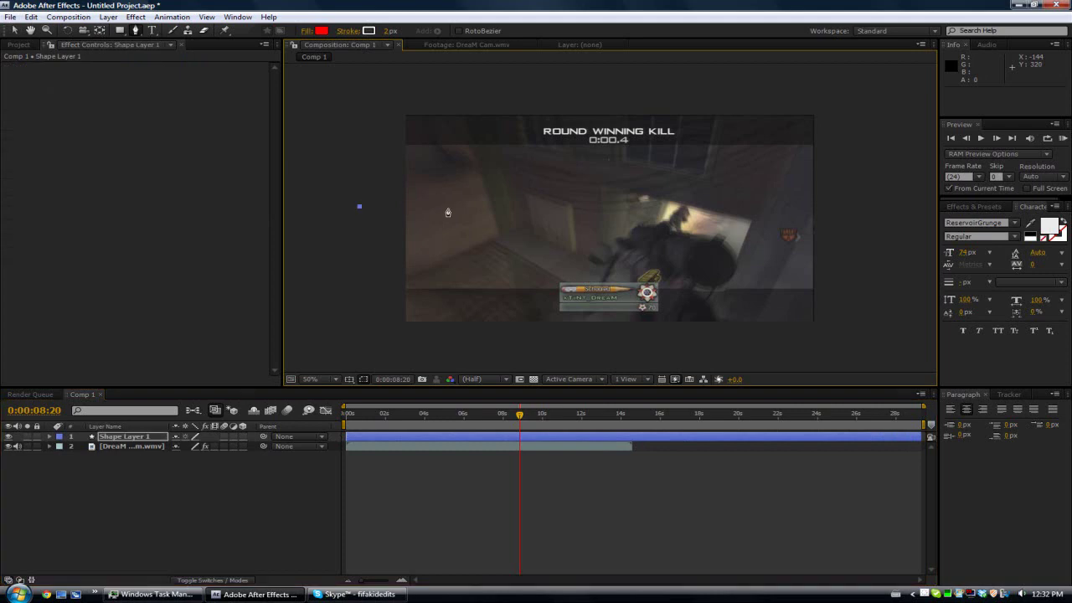
left_click(866, 206)
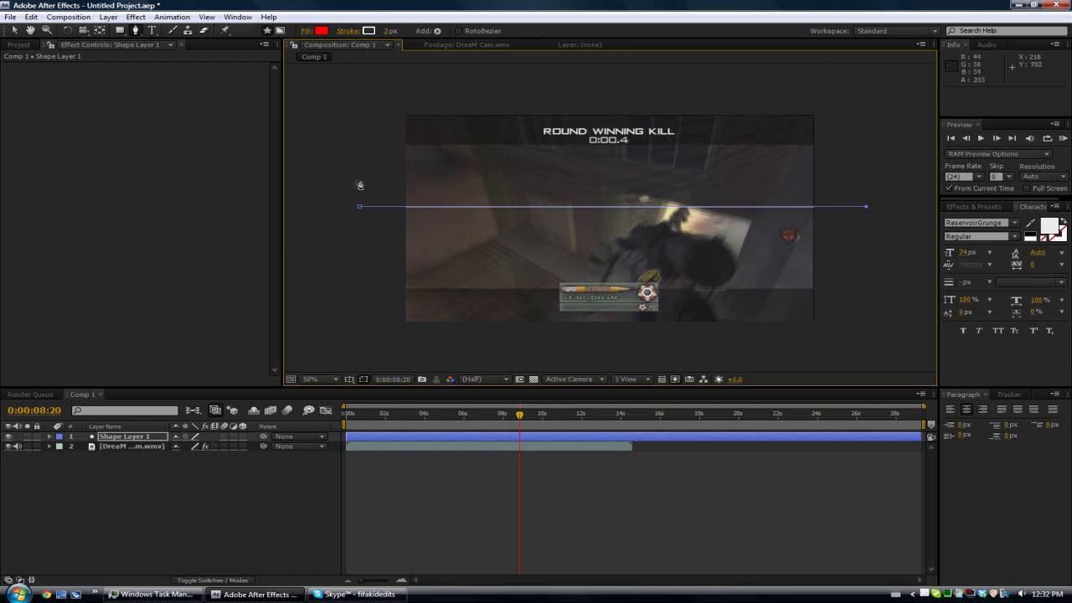
- Expand the stroke properties of the line on the shape layer and set its stroke width to 4
left_click(48, 438)
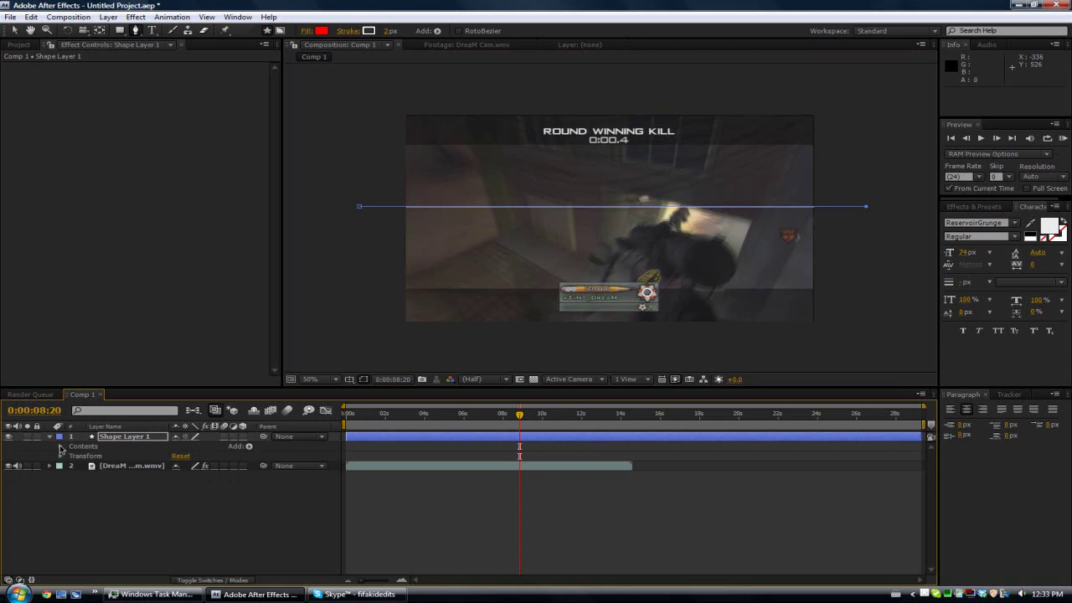
left_click(60, 446)
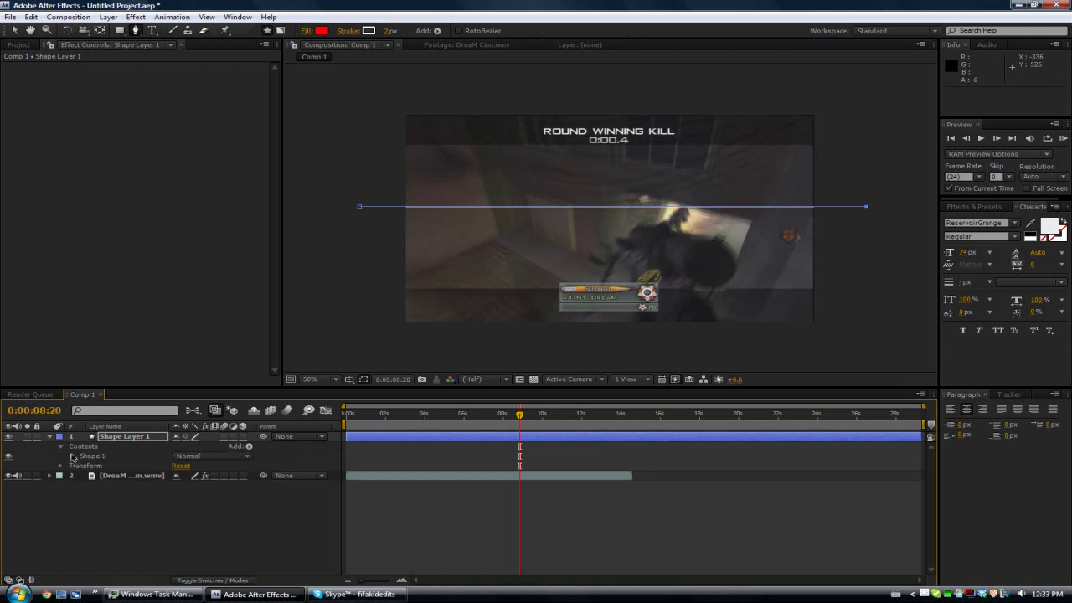
left_click(72, 456)
left_click(82, 476)
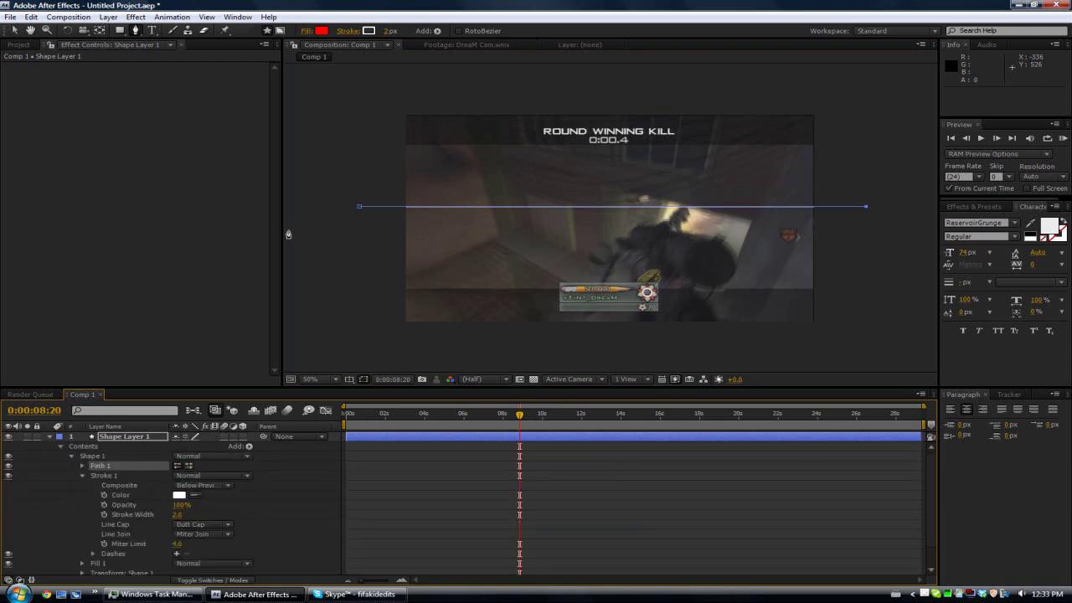
left_click(14, 30)
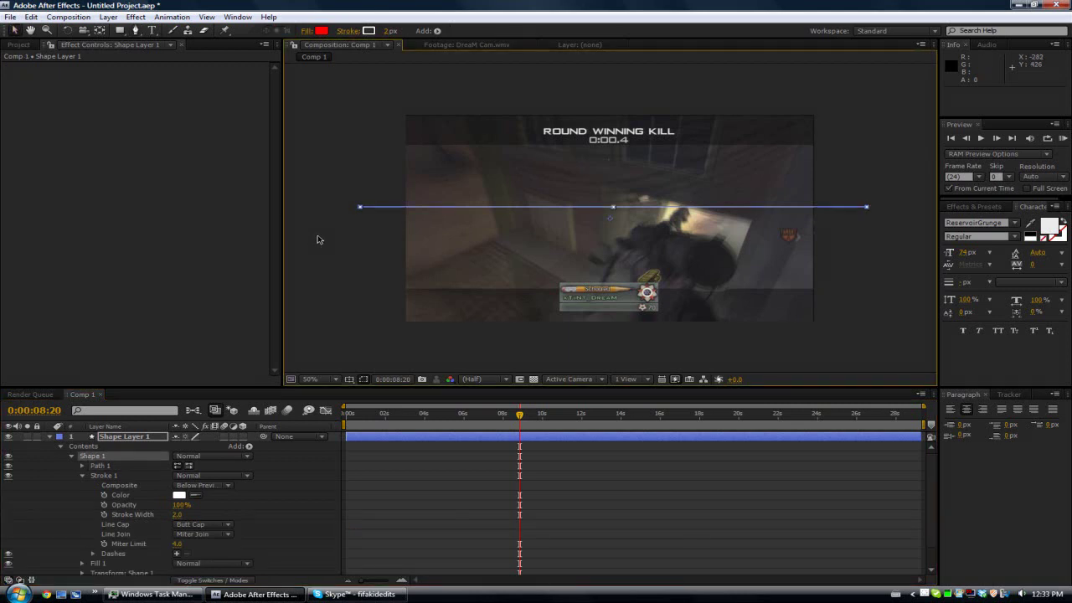
left_click(319, 237)
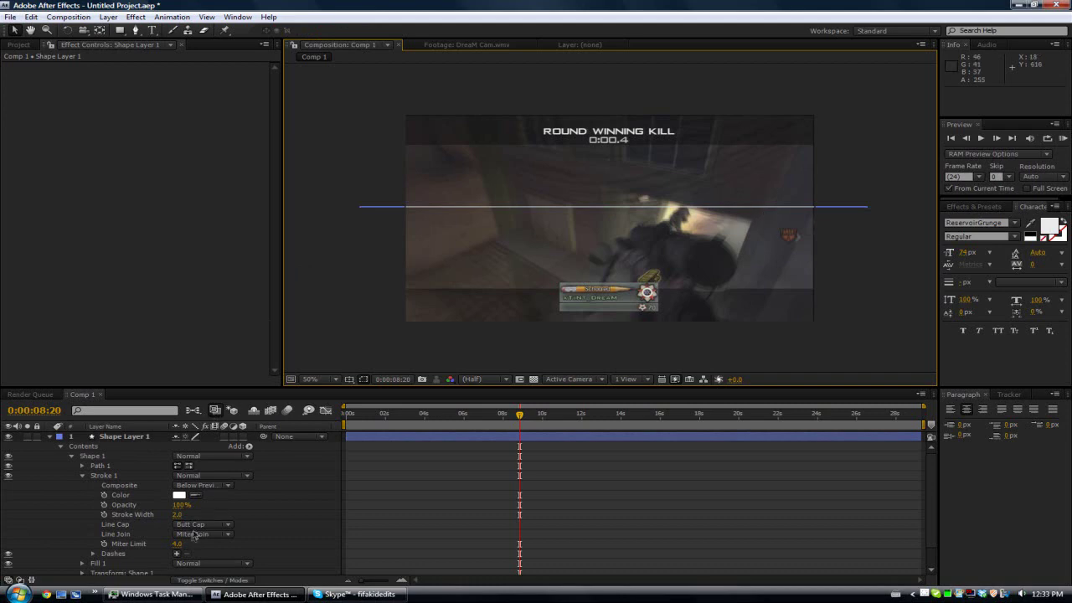
left_click_drag(180, 513, 180, 513)
left_click(329, 255)
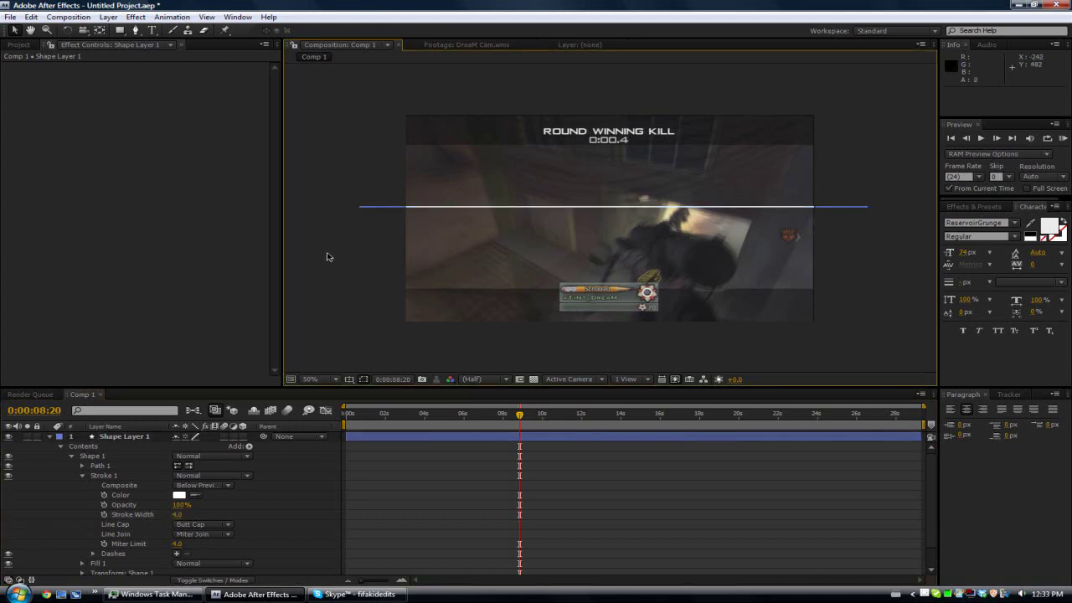
- Add dashes to the line's stroke with a dash value of 5, and collapse the shape layer's properties
left_click(176, 554)
left_click(178, 563)
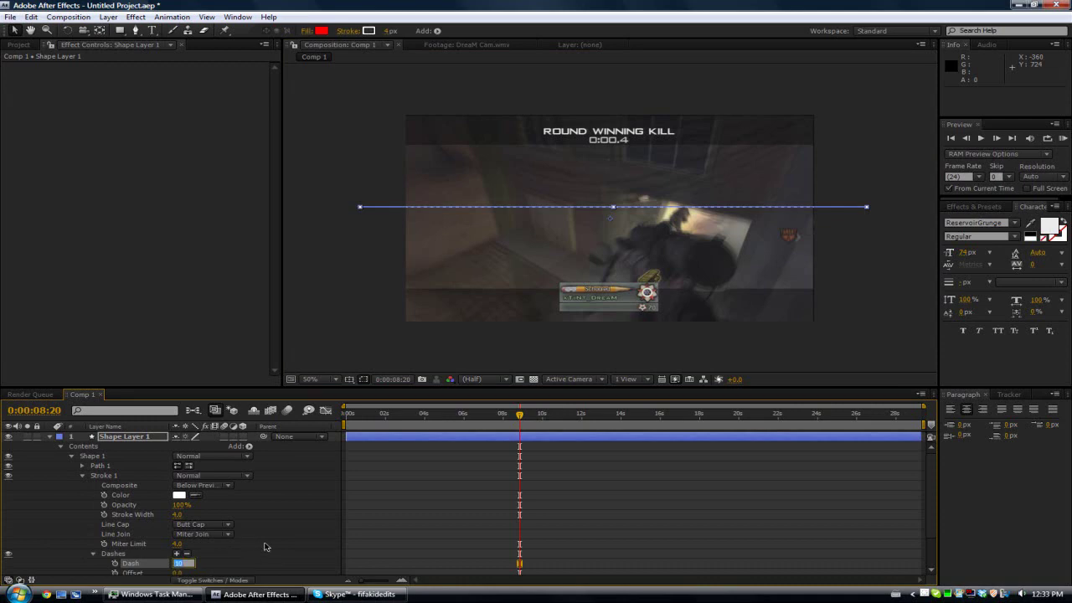
type("5")
key("Return")
left_click(319, 243)
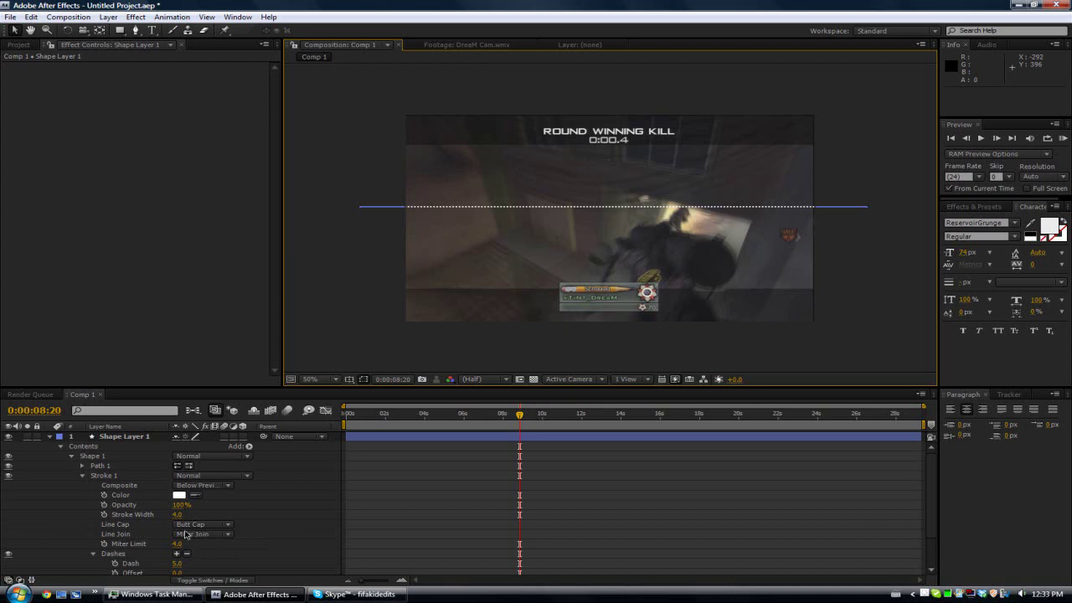
left_click(83, 476)
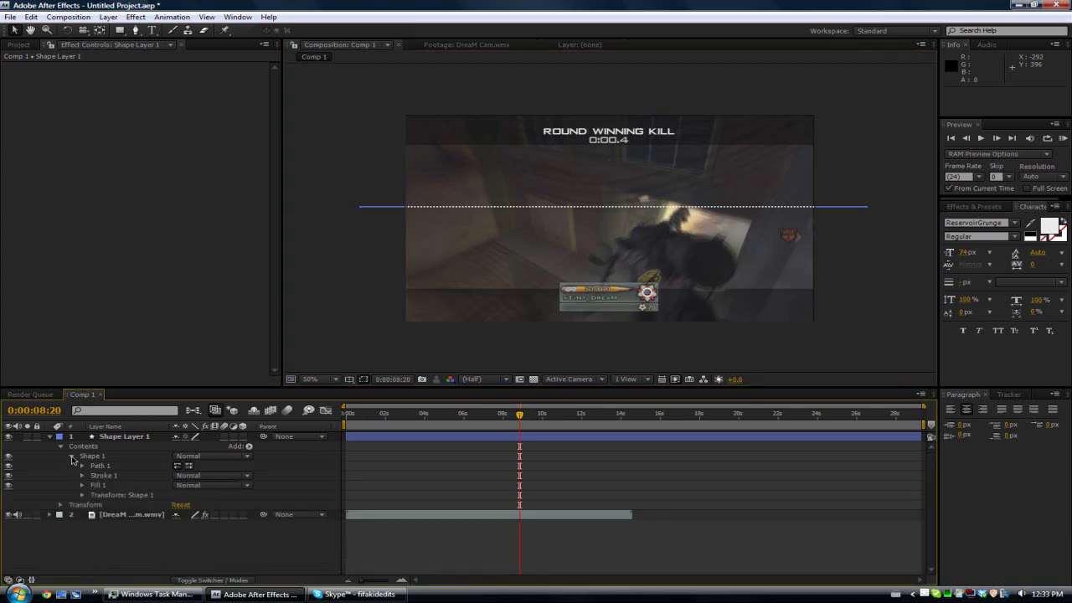
left_click(72, 457)
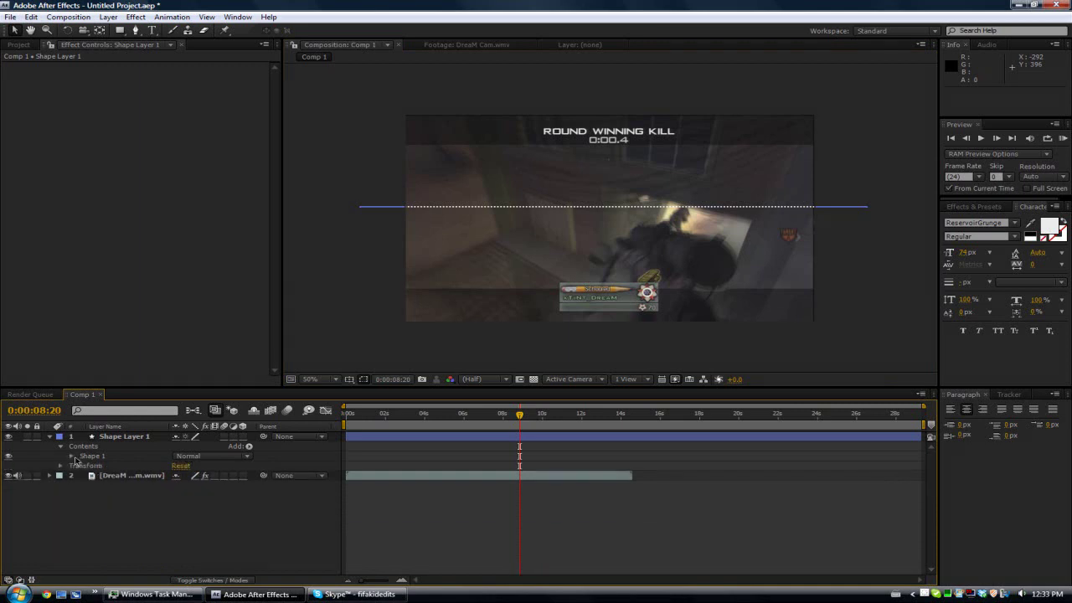
left_click(50, 437)
left_click(300, 282)
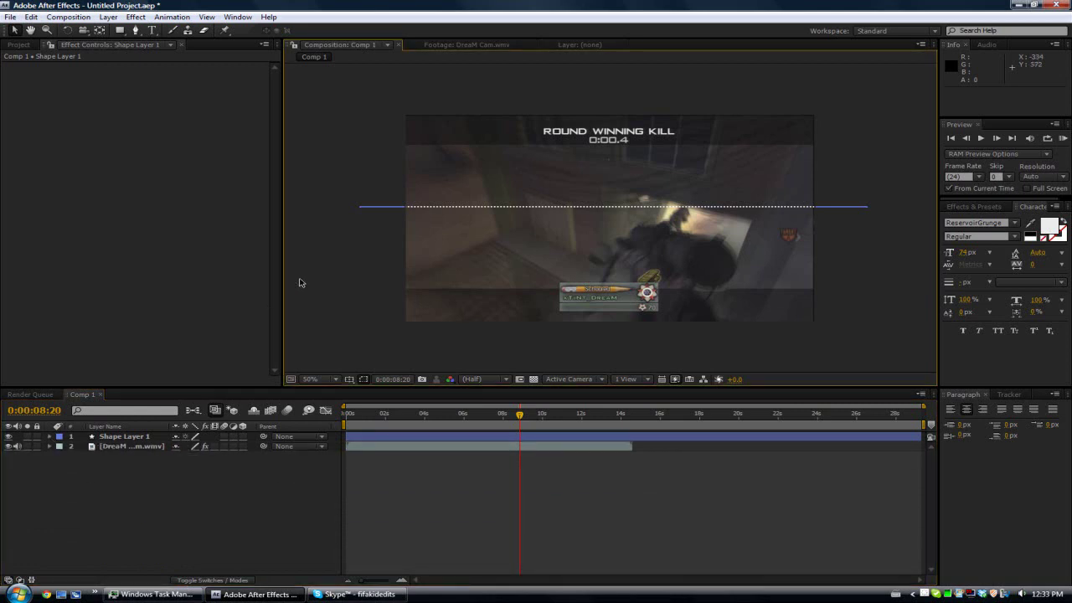
- Duplicate Shape Layer 1, set the copy's rotation to 90° to make a vertical line, and collapse its properties
left_click(139, 436)
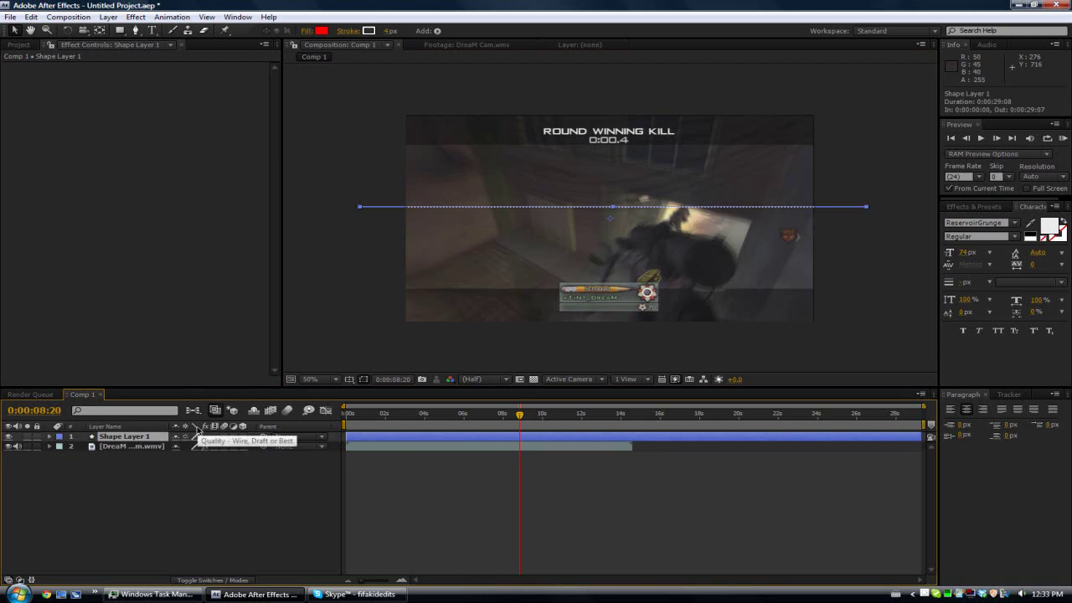
key("ctrl+d")
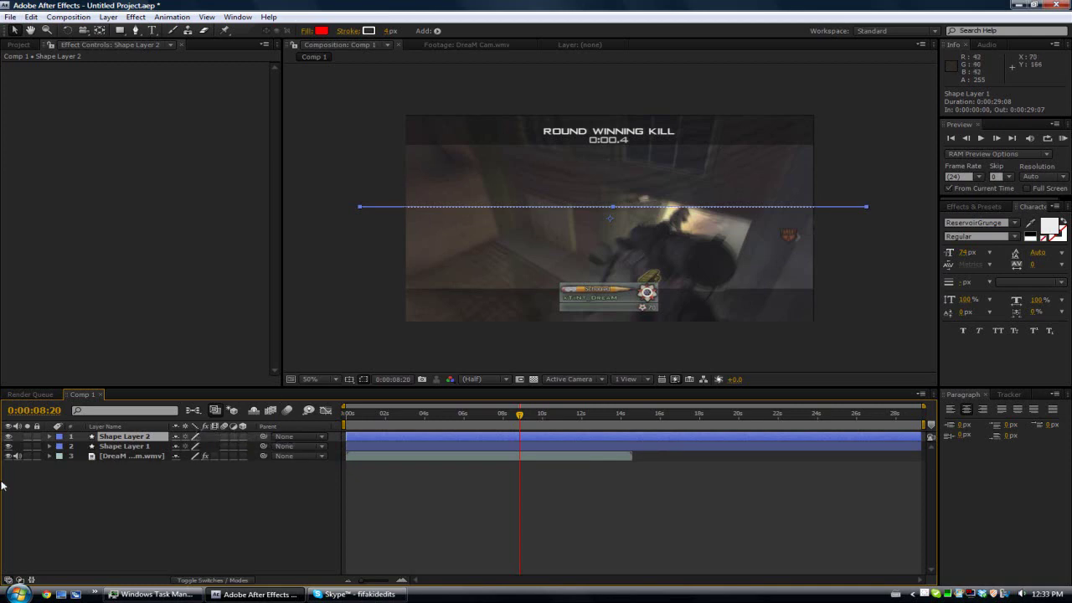
left_click(50, 437)
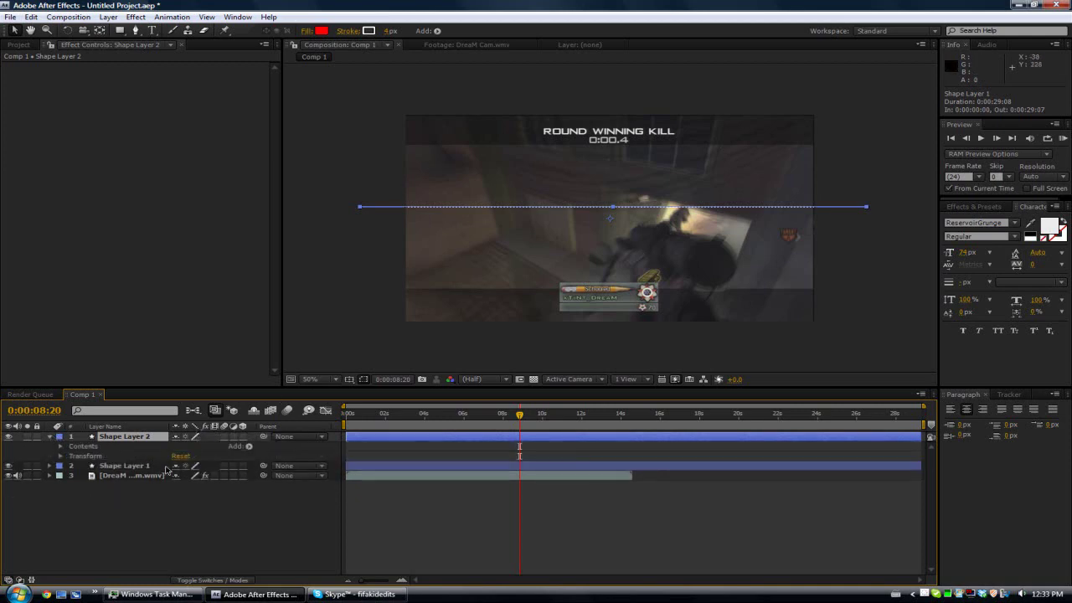
left_click(60, 456)
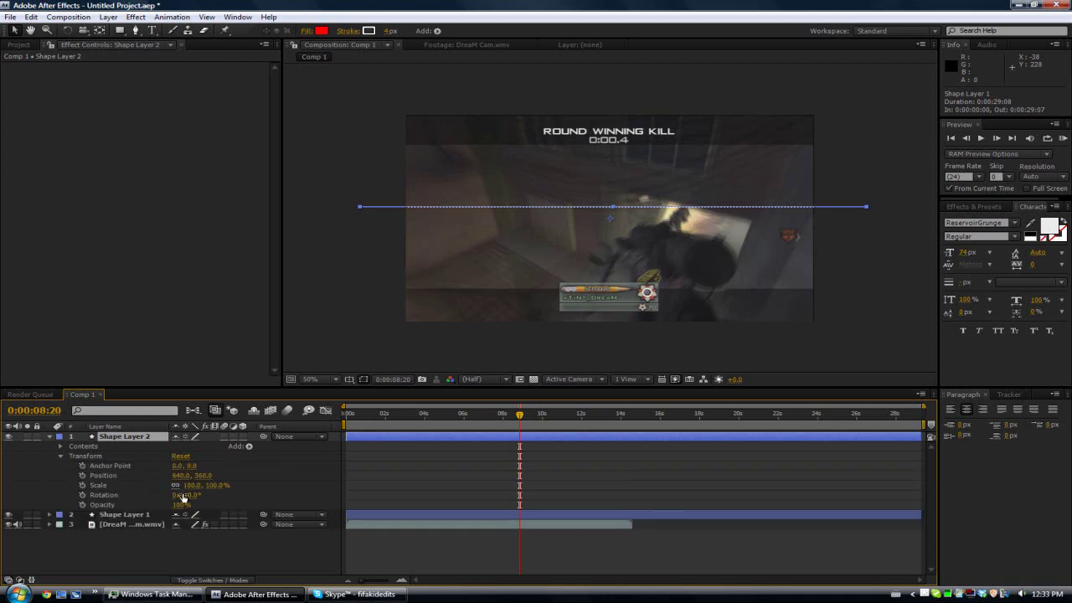
left_click(193, 494)
type("90")
key("Return")
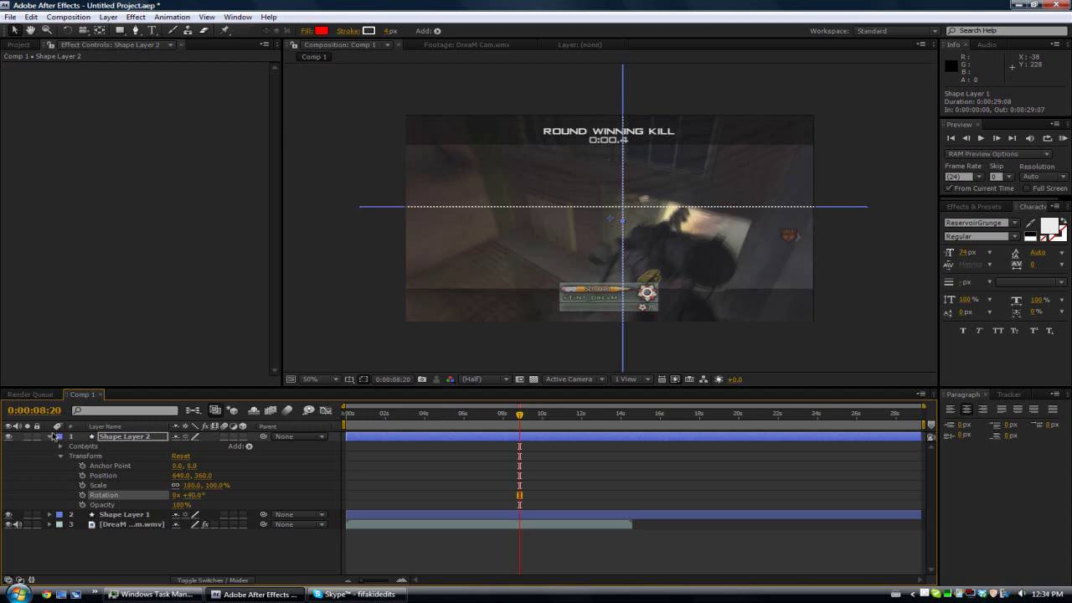
left_click(51, 437)
left_click(51, 436)
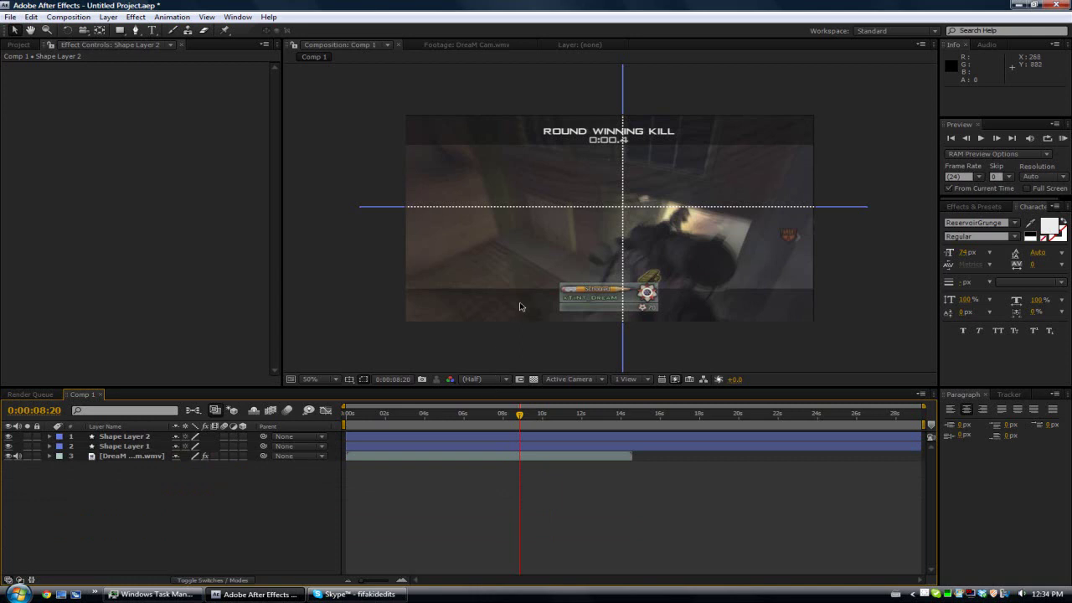
- At 0:00:08:20, start Position keyframing on both line shape layers, and collapse their properties
left_click(393, 211)
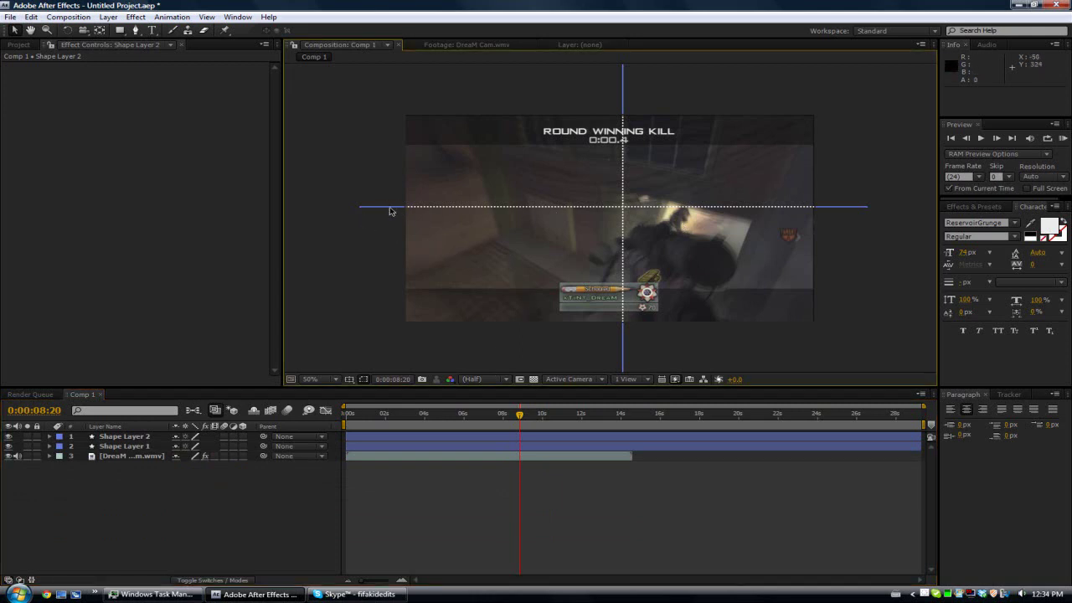
left_click(49, 445)
left_click(51, 436)
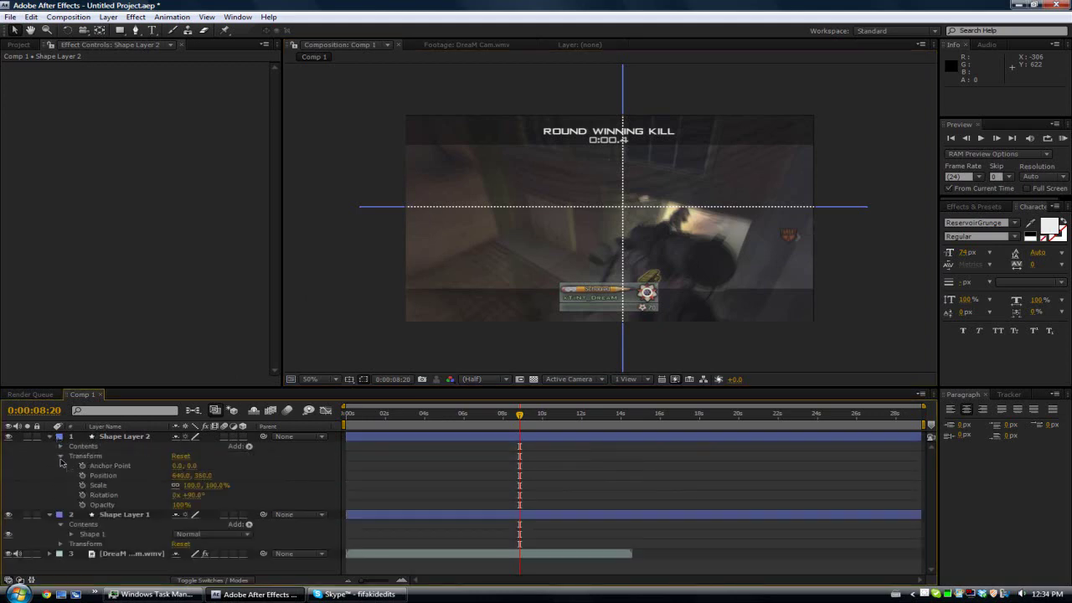
left_click(60, 524)
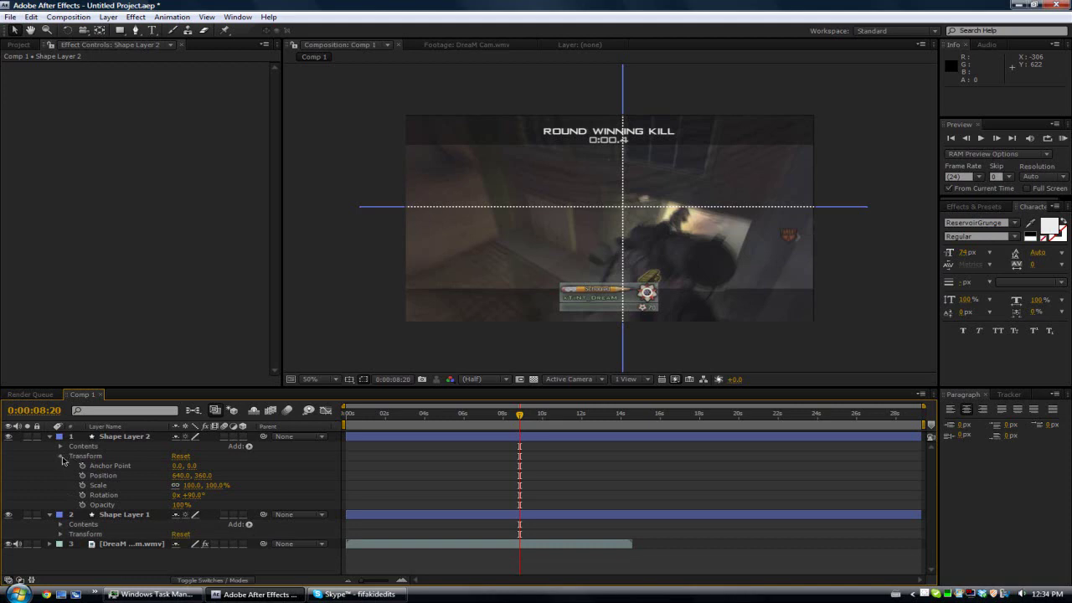
left_click(61, 458)
left_click(61, 457)
left_click(82, 474)
scroll(59, 534, "down", 1)
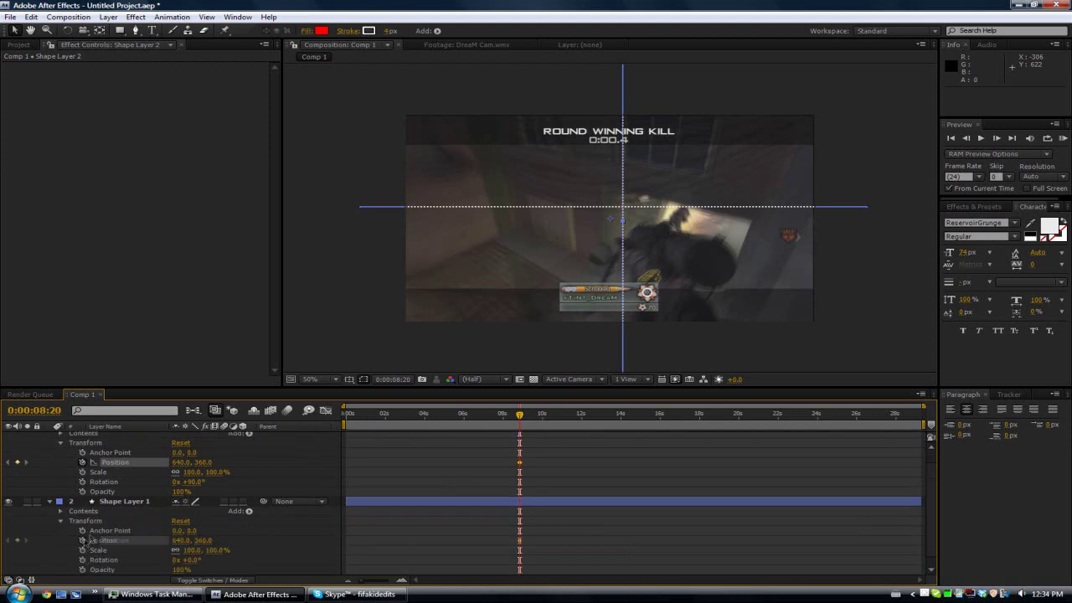
left_click(83, 541)
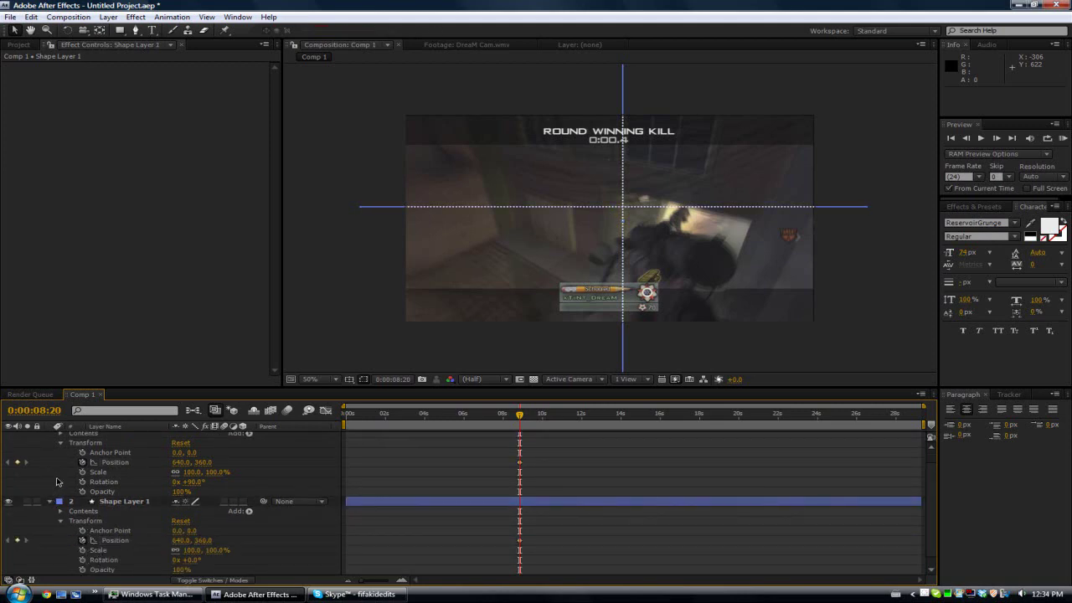
scroll(58, 483, "up", 1)
left_click(51, 439)
left_click(49, 437)
left_click(48, 437)
left_click(49, 437)
left_click(50, 450)
left_click(50, 447)
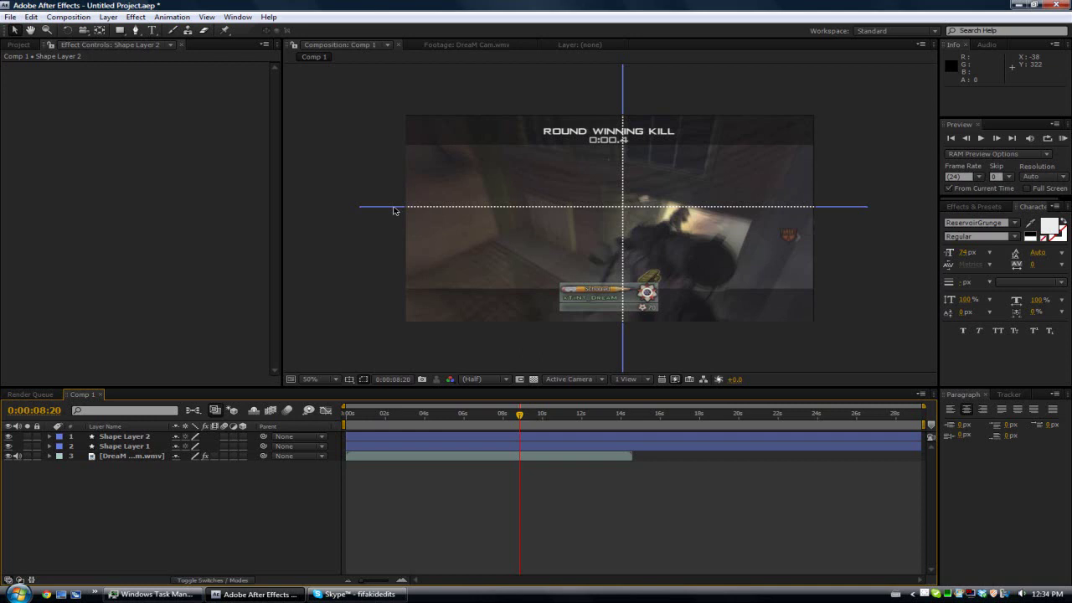
- Move the horizontal line to about position 642, 368 and the vertical line to about 828, 366 at 0:00:08:20
left_click_drag(393, 209, 395, 212)
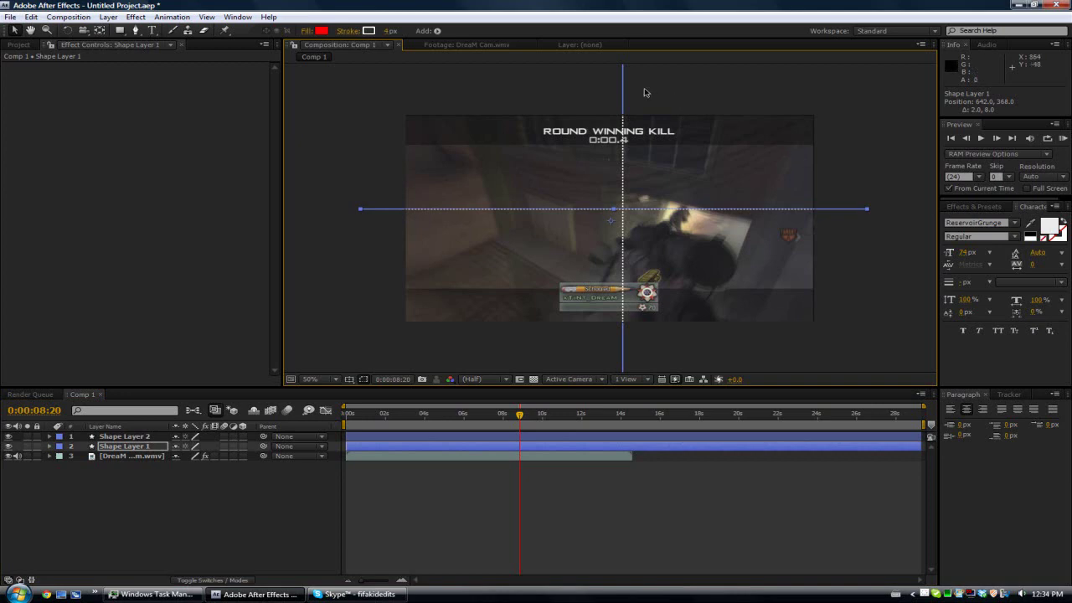
left_click_drag(620, 98, 683, 98)
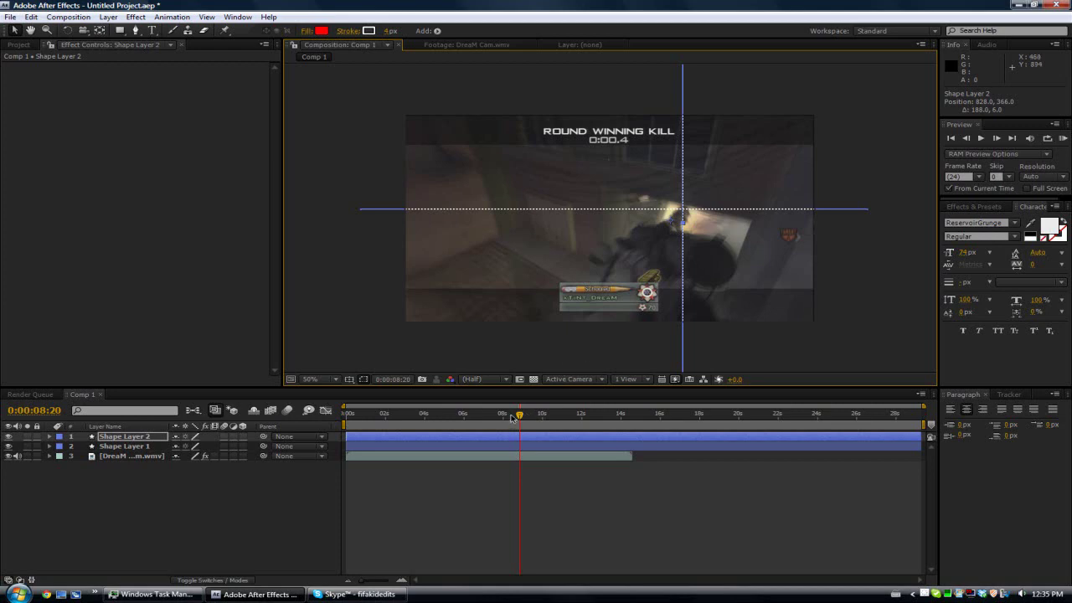
- At 0:00:08:13, move the horizontal line past the frame's left edge to about position -894, 368
key("Page_Up")
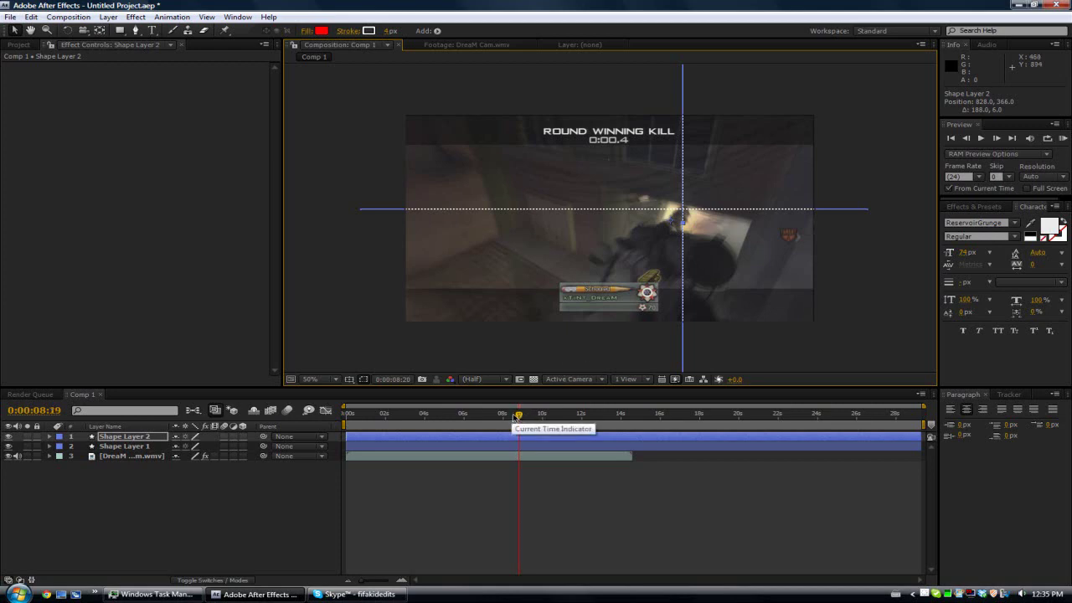
key("Page_Up")
key("Page_Up")
key("Page_Up")
key("Page_Up")
key("Page_Up")
key("Page_Up")
key("Page_Up")
key("Page_Up")
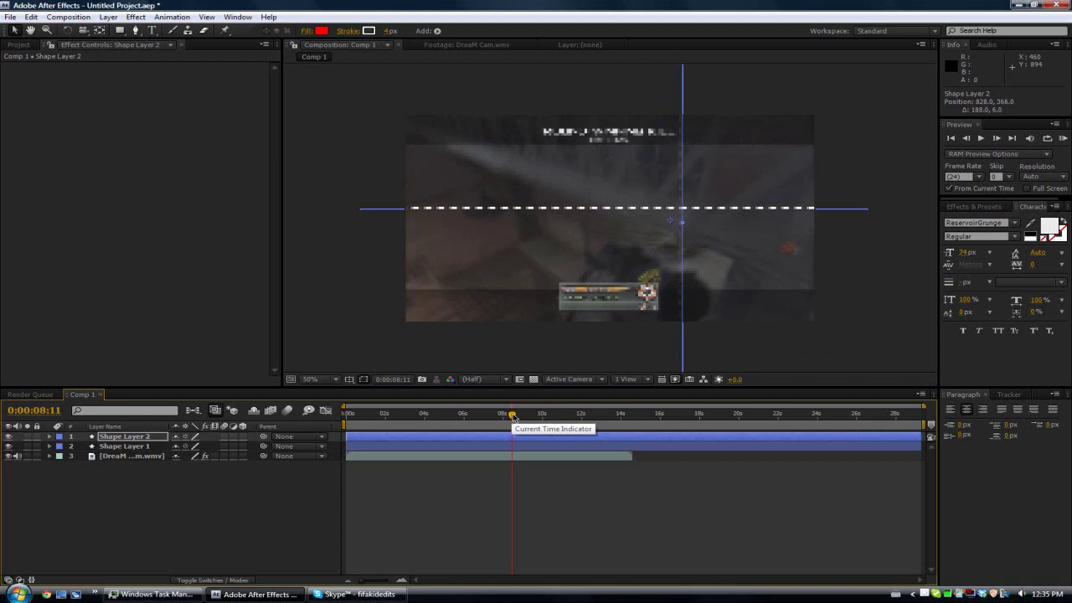
key("Page_Down")
key("Page_Down")
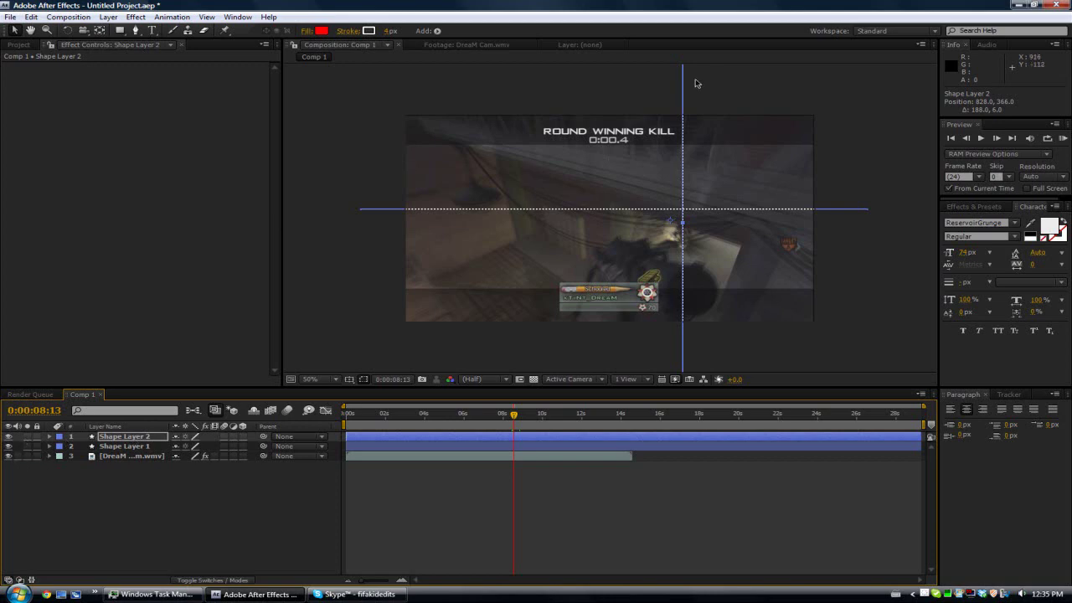
left_click(393, 210)
scroll(393, 210, "down", 2)
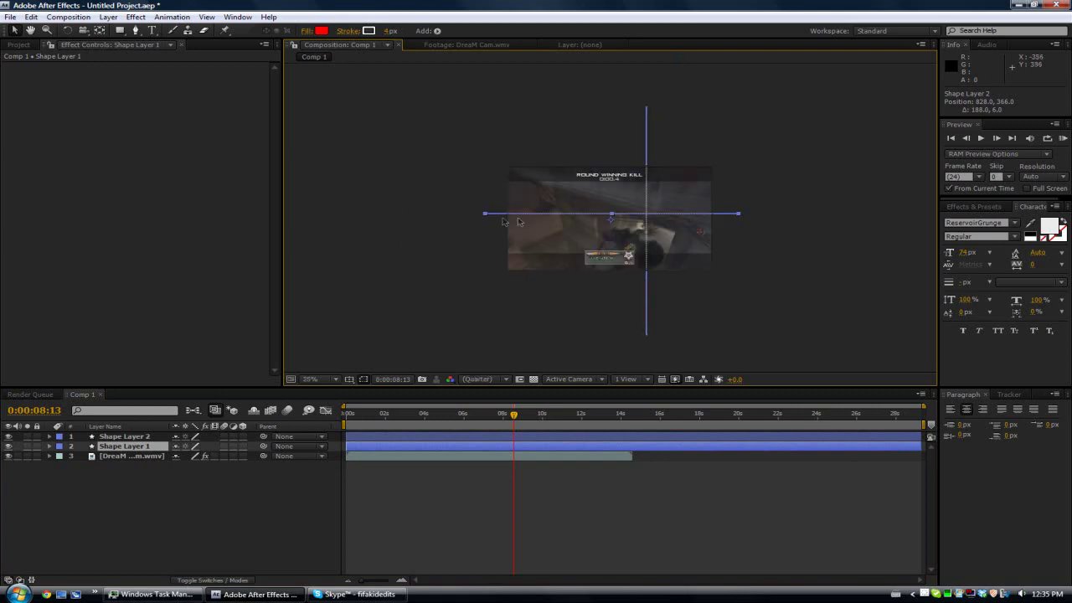
left_click(502, 216)
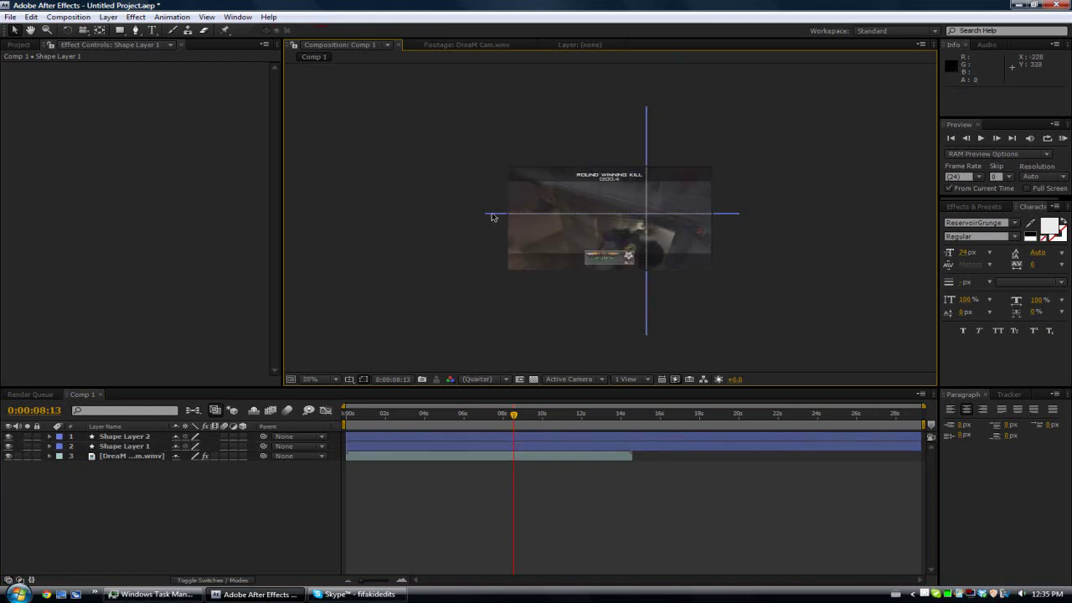
mouse_move(483, 216)
left_mouse_down()
mouse_move(212, 212)
mouse_move(249, 211)
left_mouse_up()
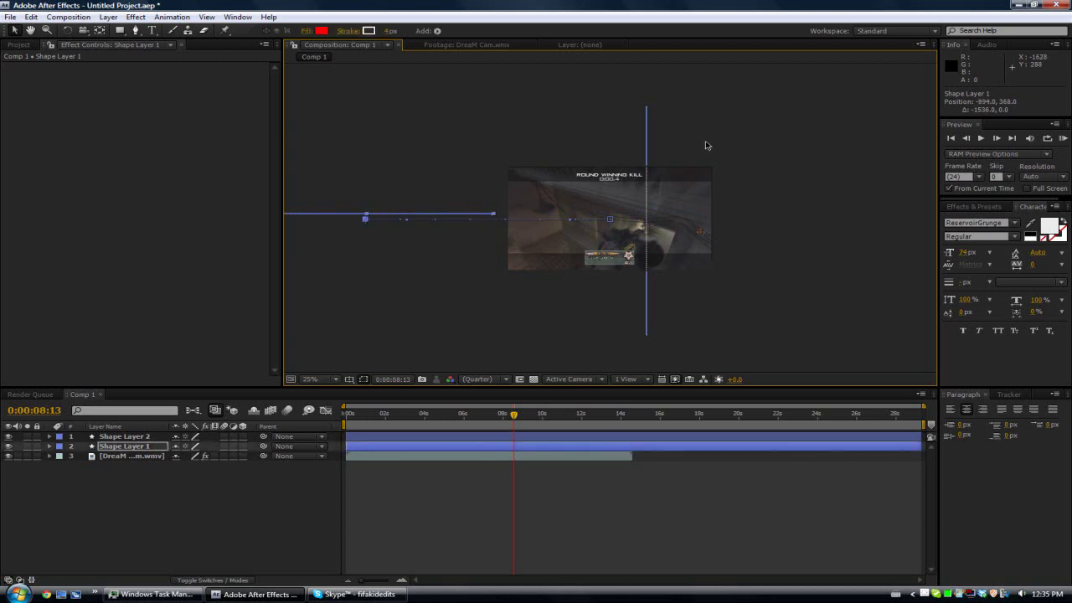
- At 0:00:08:13, move the vertical line straight down below the frame to about position 828, 1594
left_click(647, 136)
left_click(648, 136)
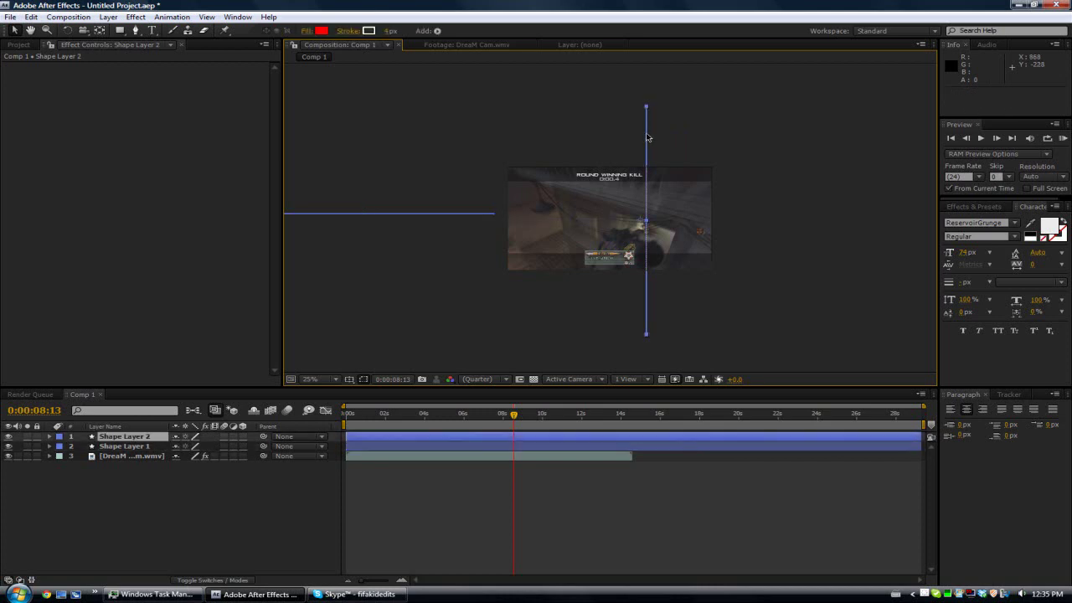
left_click_drag(647, 135, 645, 313)
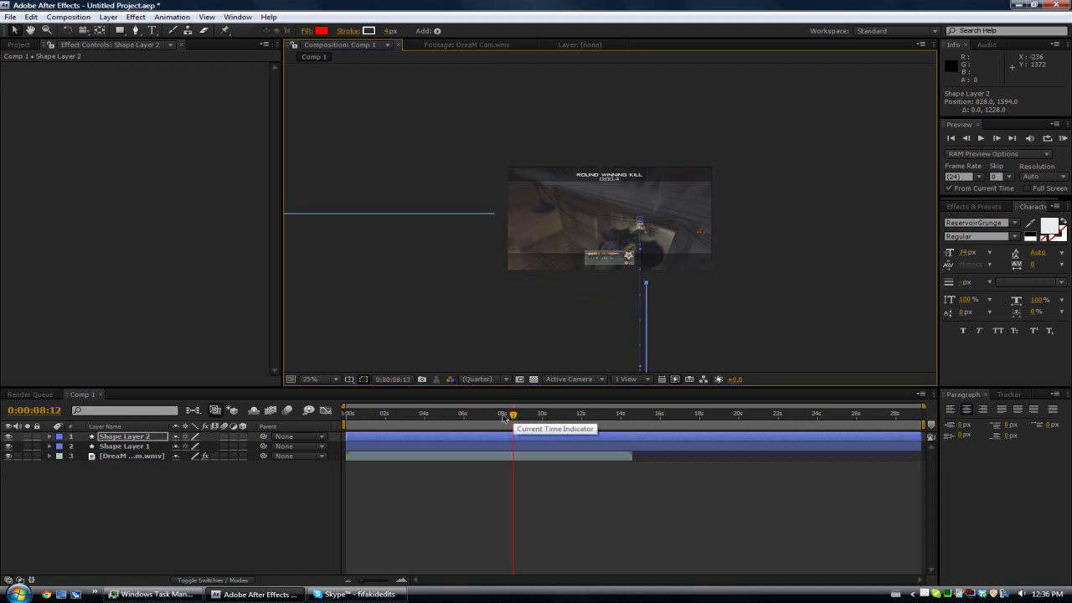
- Scrub the composition between 0:00:08:09 and 0:00:10:01 to check how the two lines slide into the frame
left_click_drag(513, 416, 510, 416)
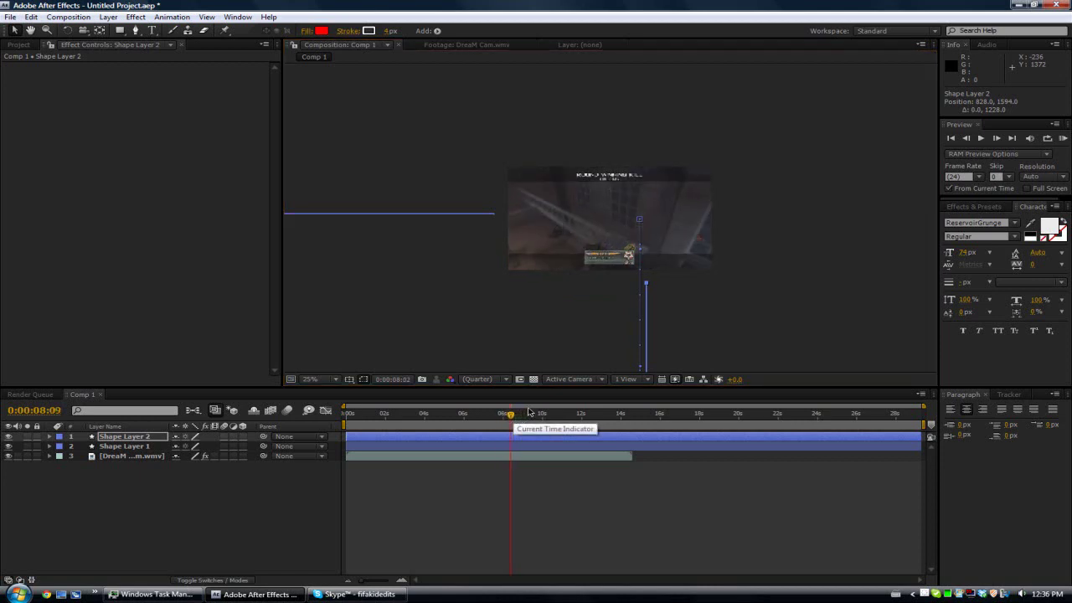
left_click_drag(530, 411, 543, 415)
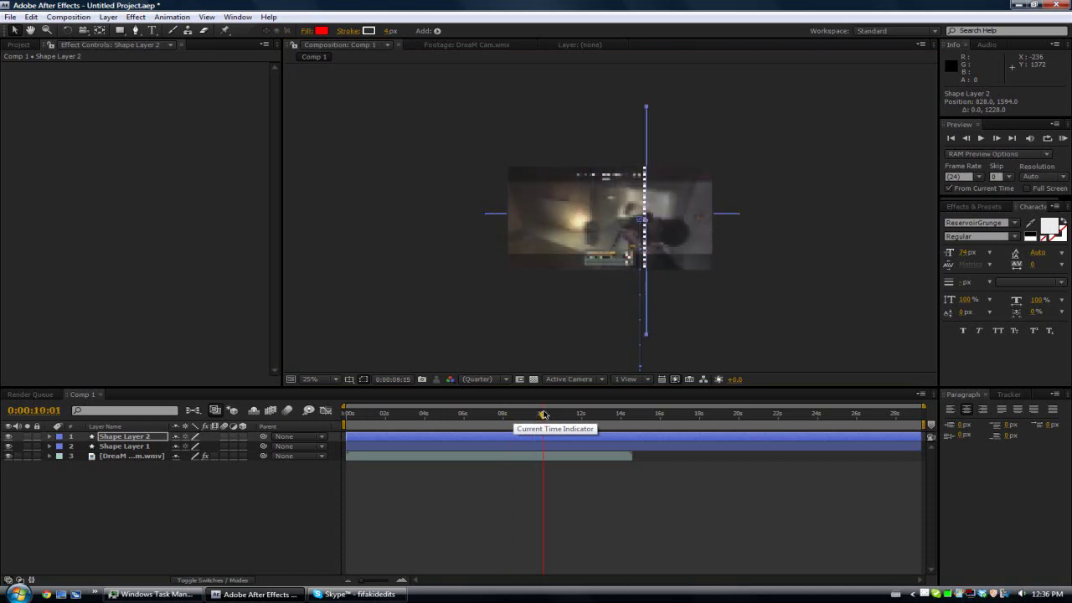
left_click(460, 258)
scroll(459, 258, "up", 1)
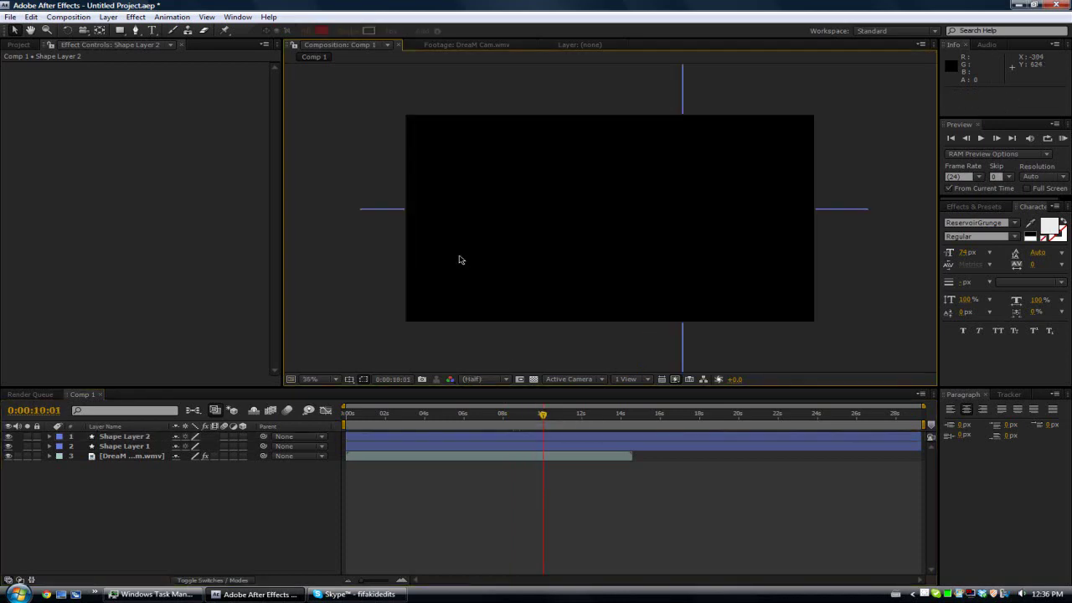
scroll(460, 269, "up", 2)
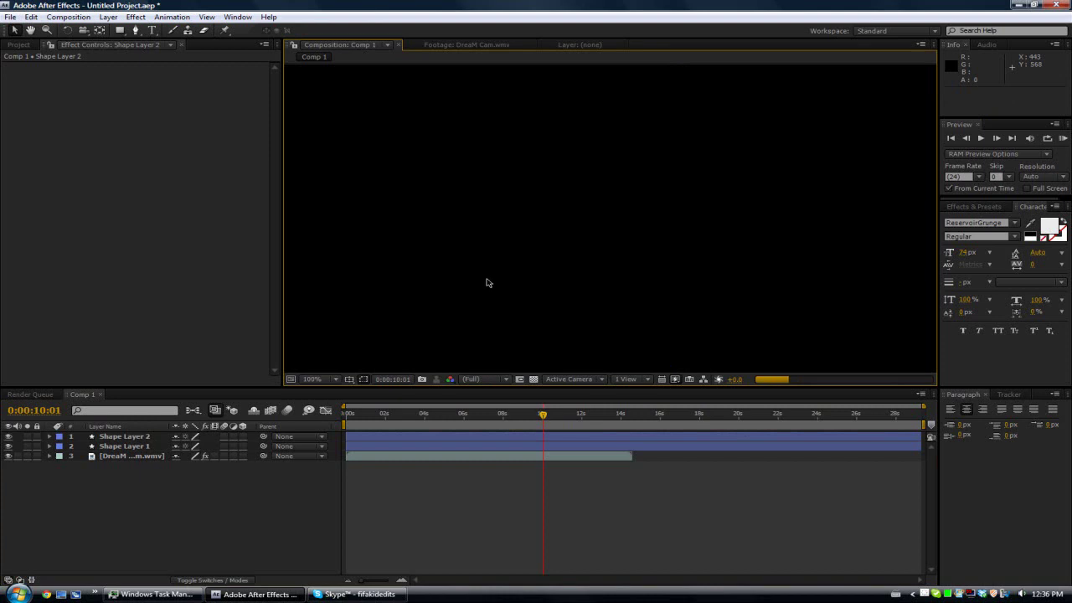
scroll(486, 283, "down", 3)
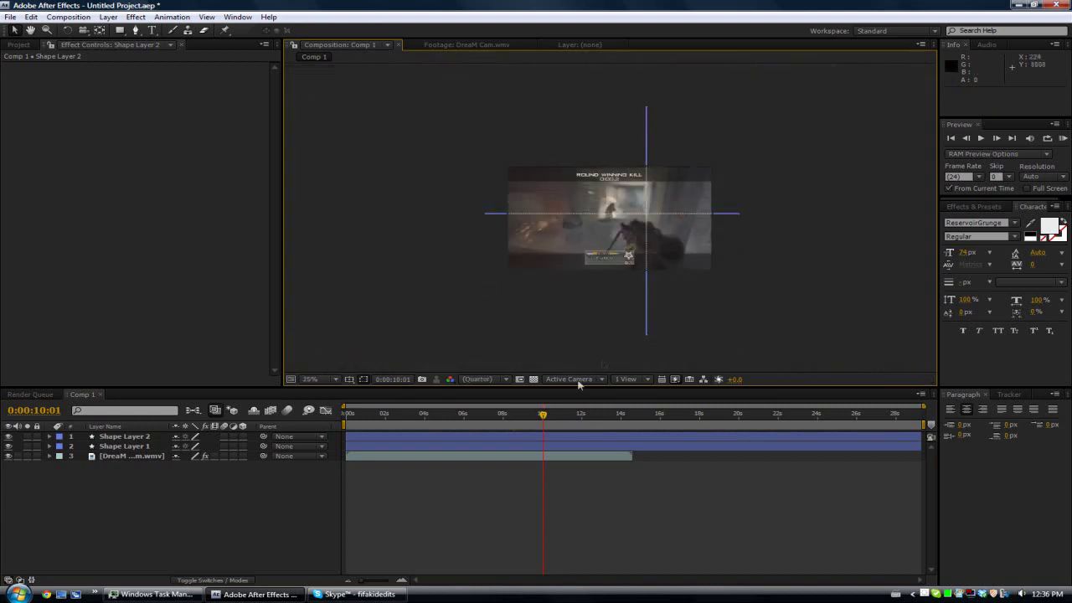
- At 0:00:08:23, raise the horizontal line's path on Shape Layer 1 slightly, placing its vertex at about -71, 157
left_click_drag(543, 415, 531, 416)
left_click(522, 416)
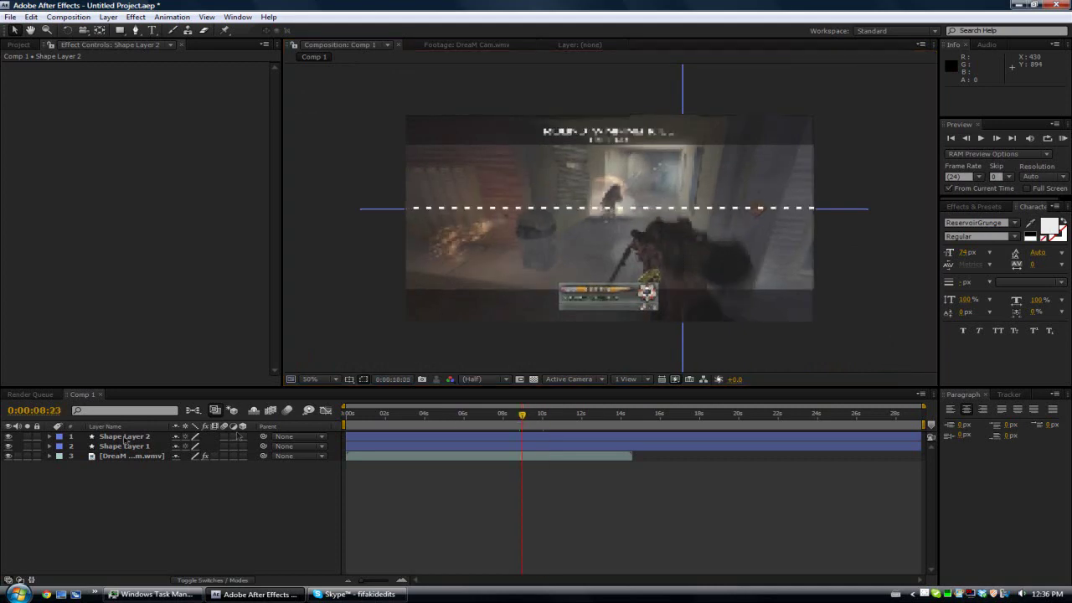
left_click(49, 446)
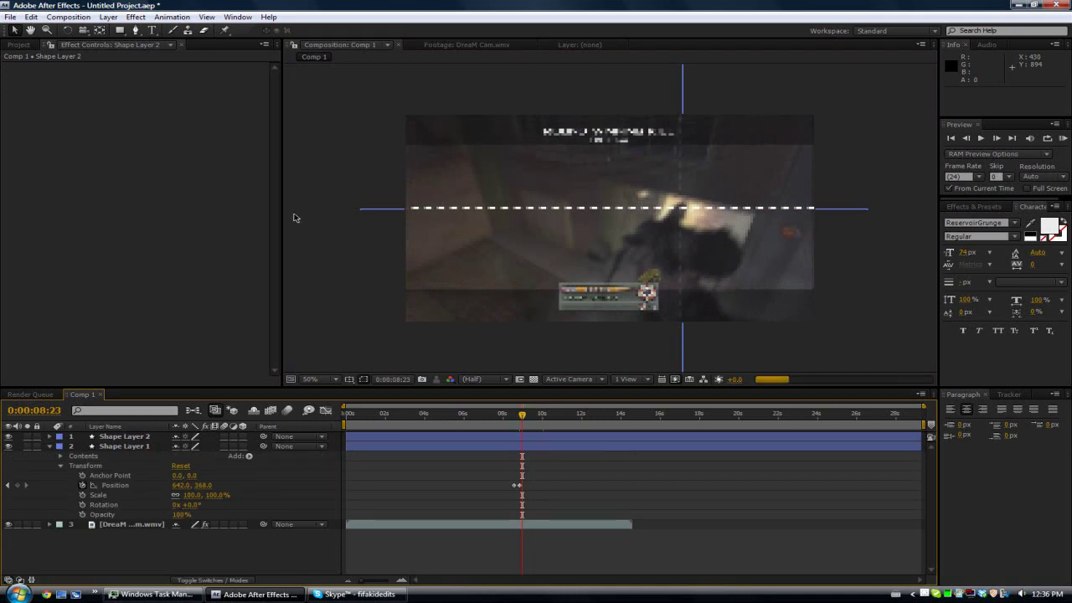
left_click(384, 208)
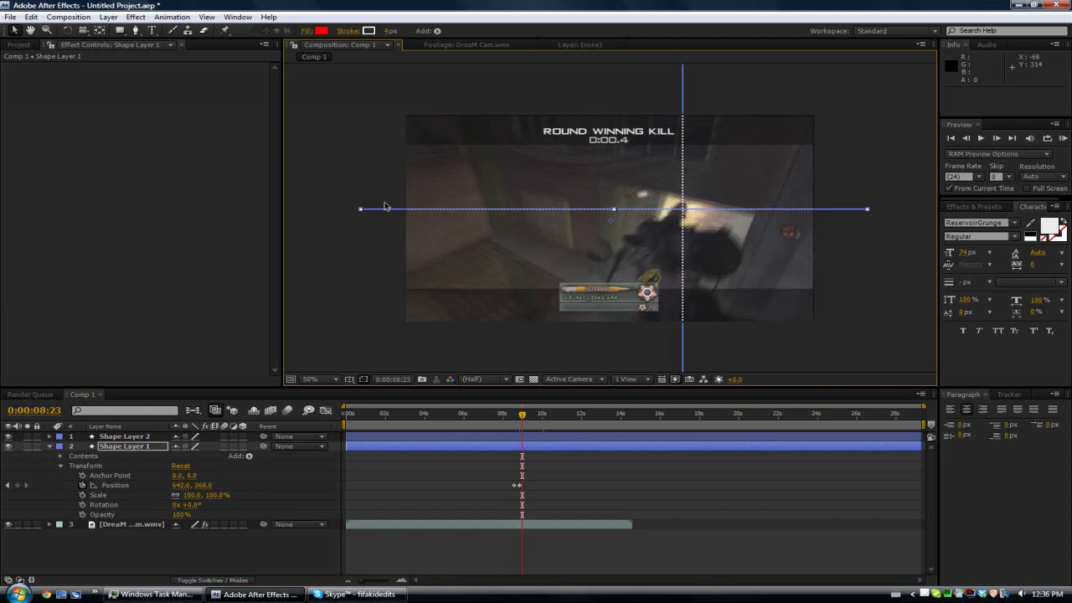
left_click(388, 210)
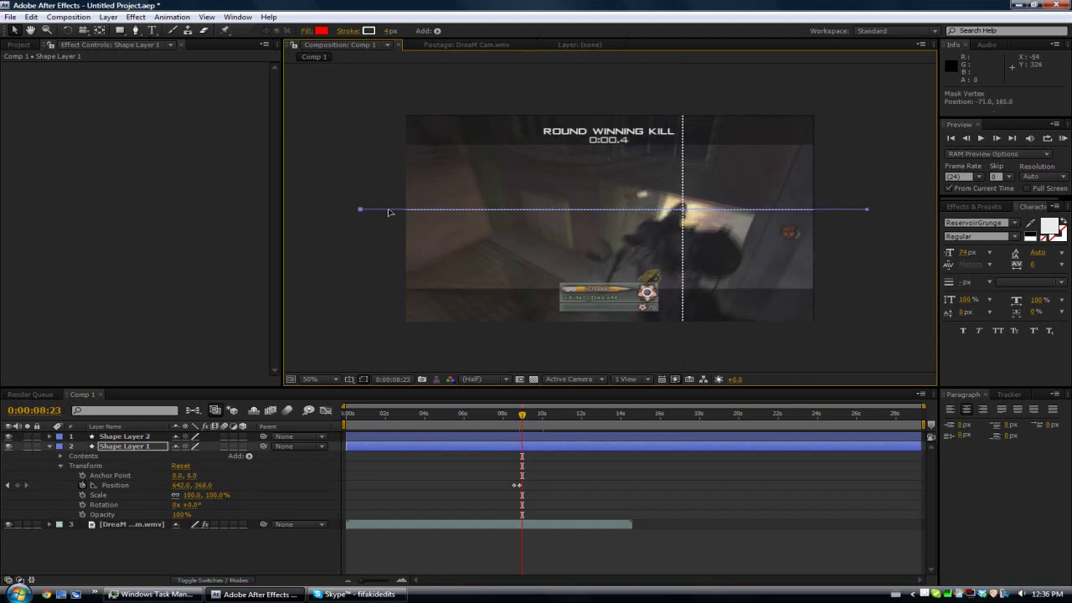
left_click_drag(389, 209, 387, 206)
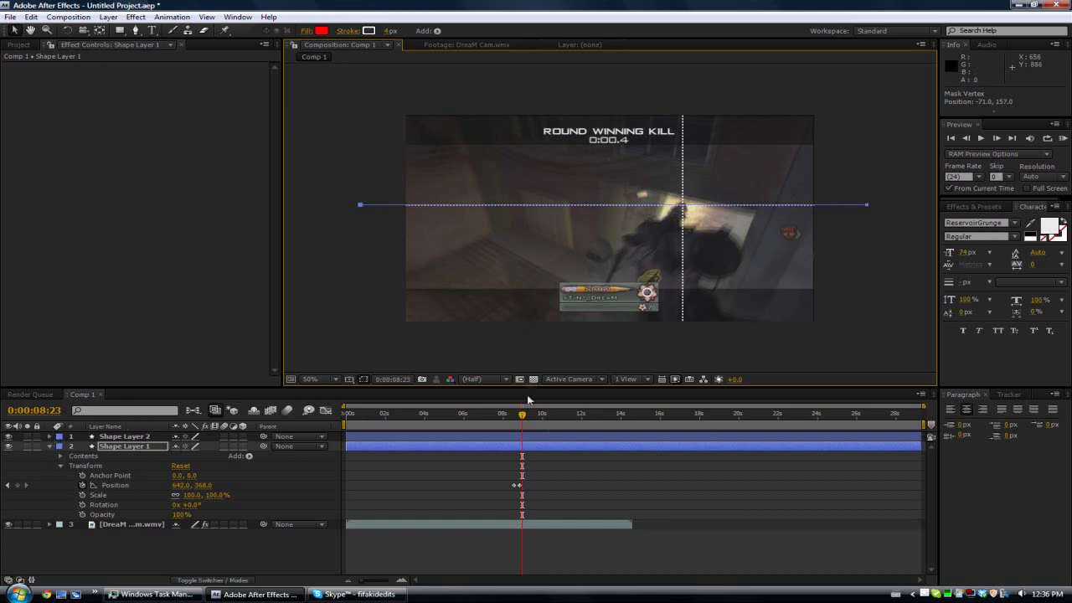
- At 0:00:09:14, raise the horizontal line's path further, placing its vertex at about -71, 136
left_click_drag(523, 416, 534, 414)
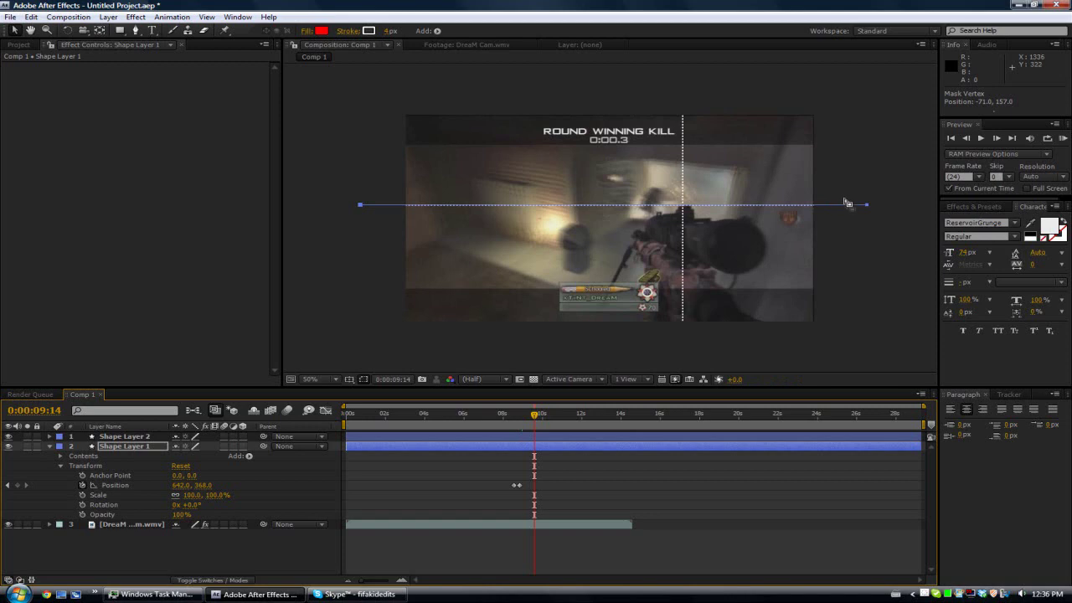
left_click_drag(845, 207, 846, 194)
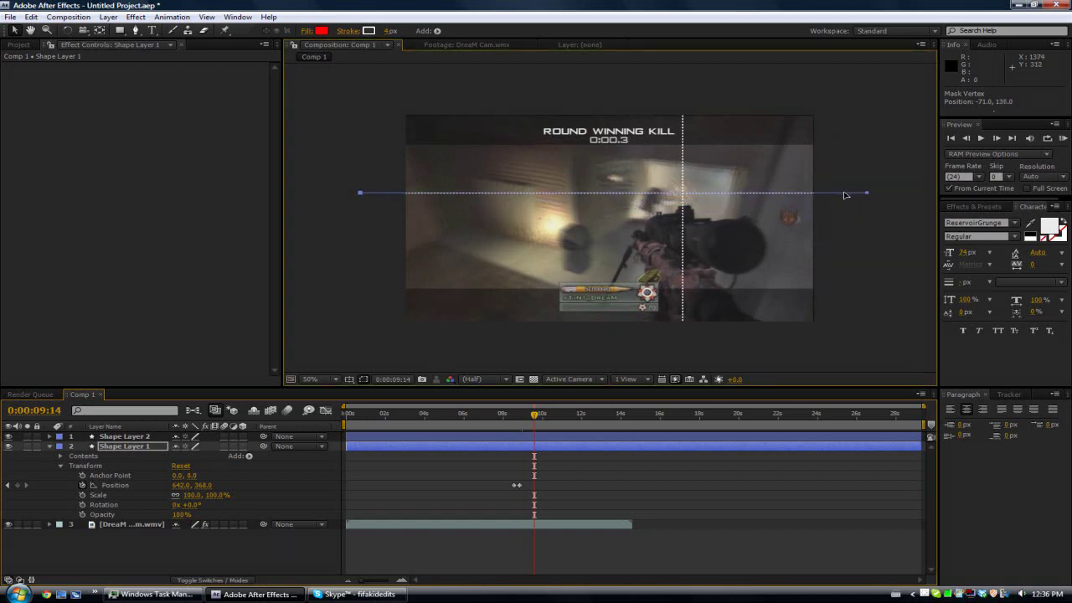
left_click(685, 131)
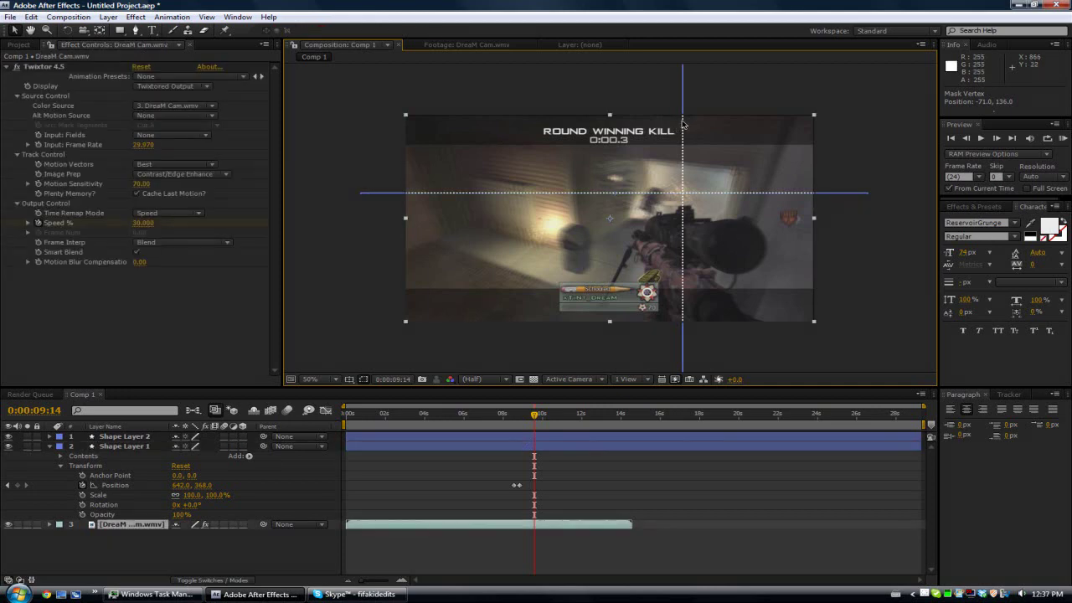
double_click(683, 124)
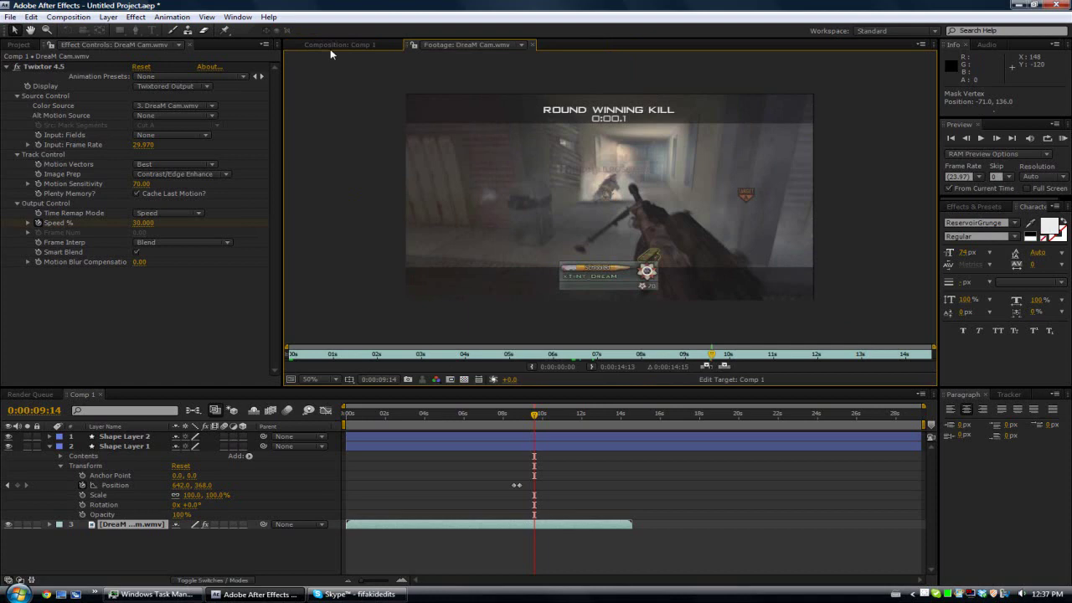
left_click(330, 46)
left_click(684, 107)
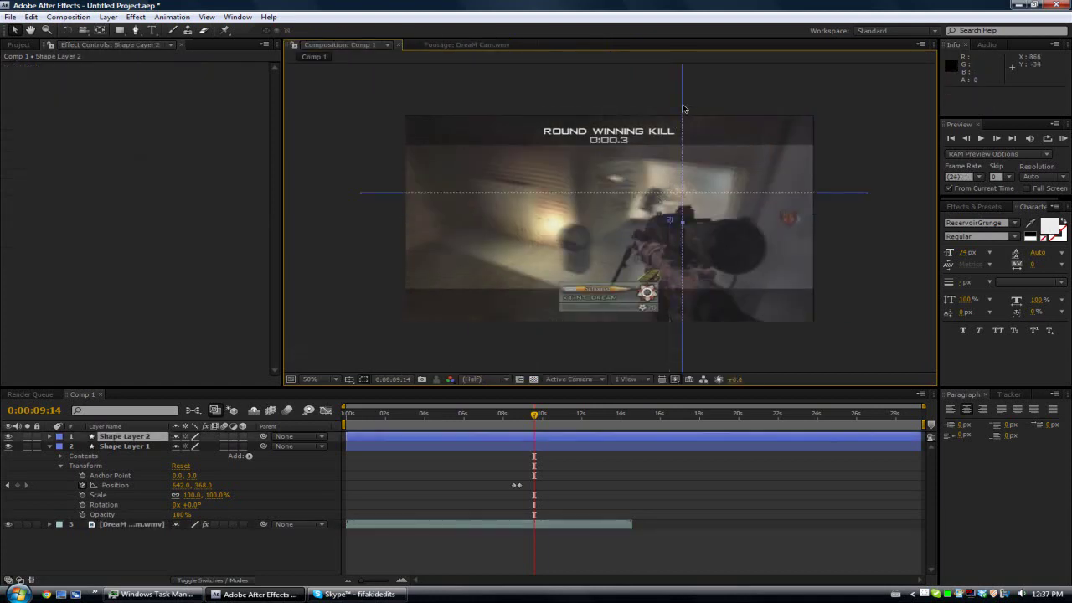
key("ctrl+a")
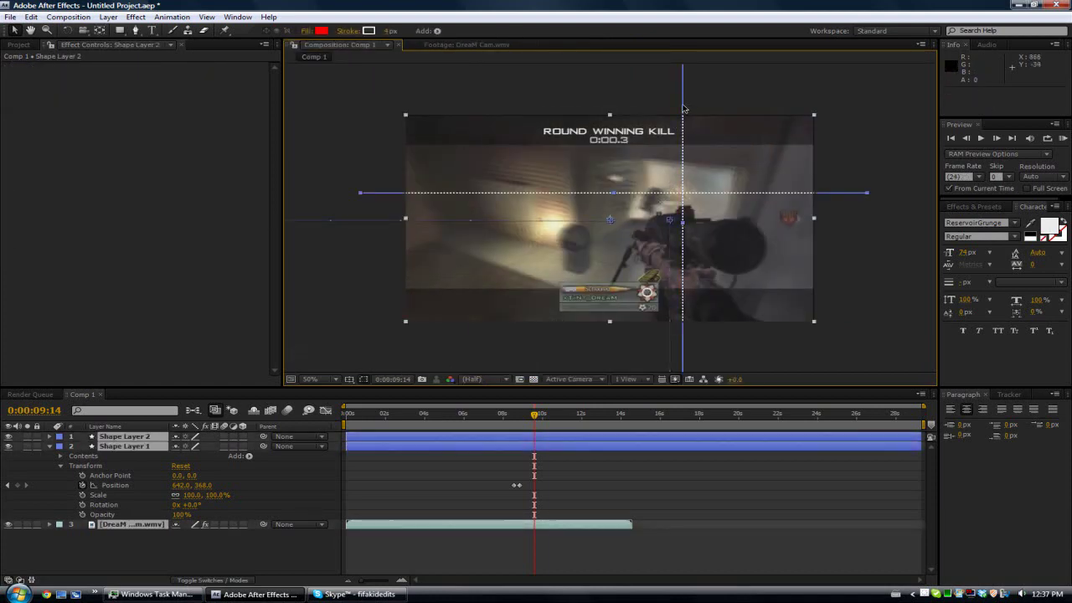
left_click(144, 536)
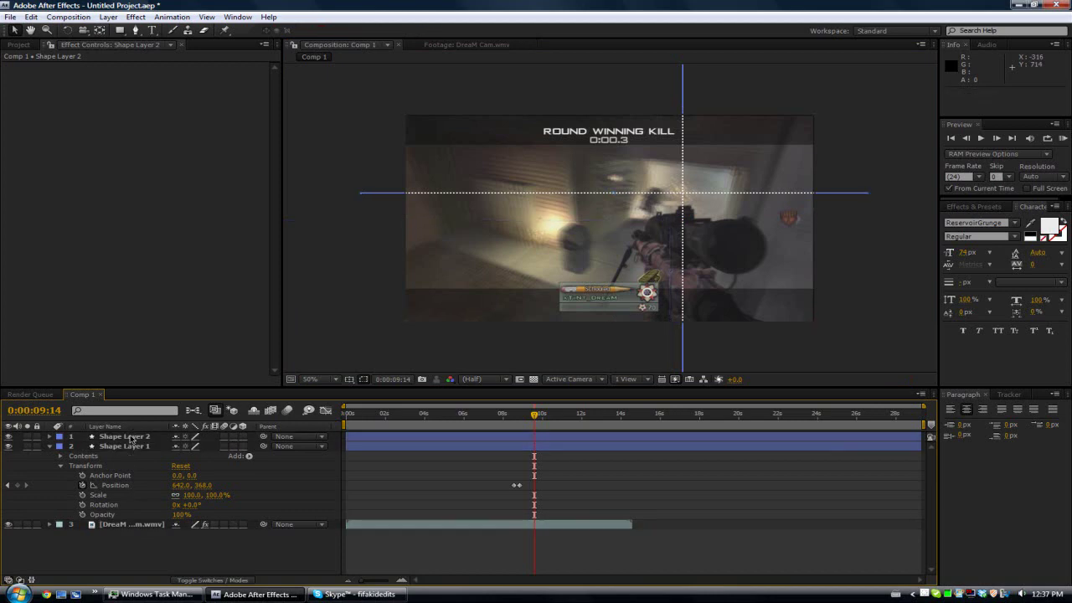
left_click(130, 427)
left_click(130, 437)
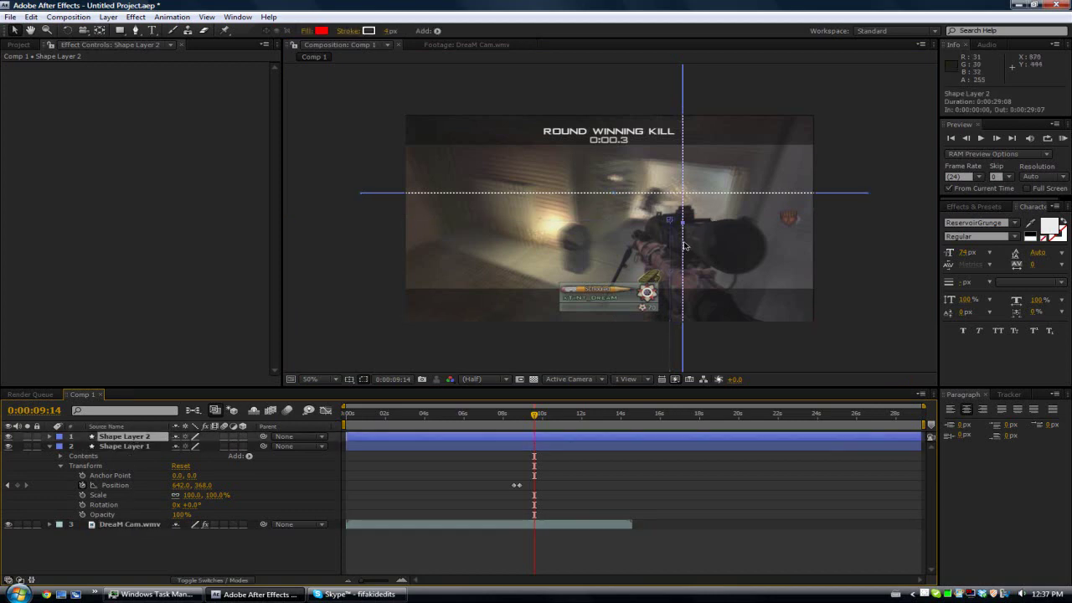
left_click_drag(685, 245, 673, 244)
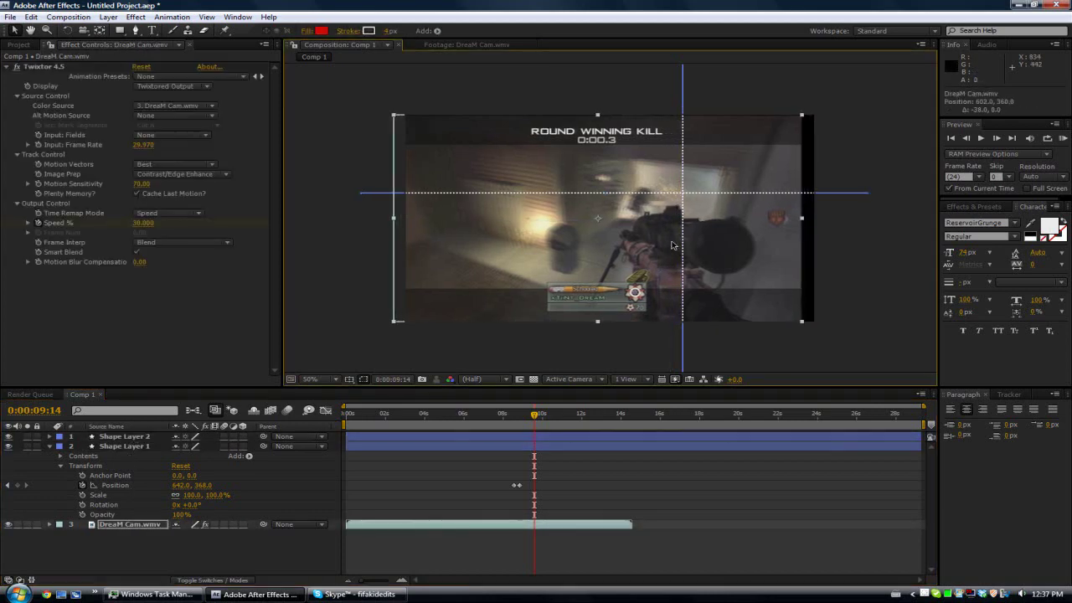
key("ctrl+z")
- Lock the DreaM Cam.wmv layer and, at 0:00:09:14, move the vertical line horizontally to about 740, 366 over the target
left_click(36, 524)
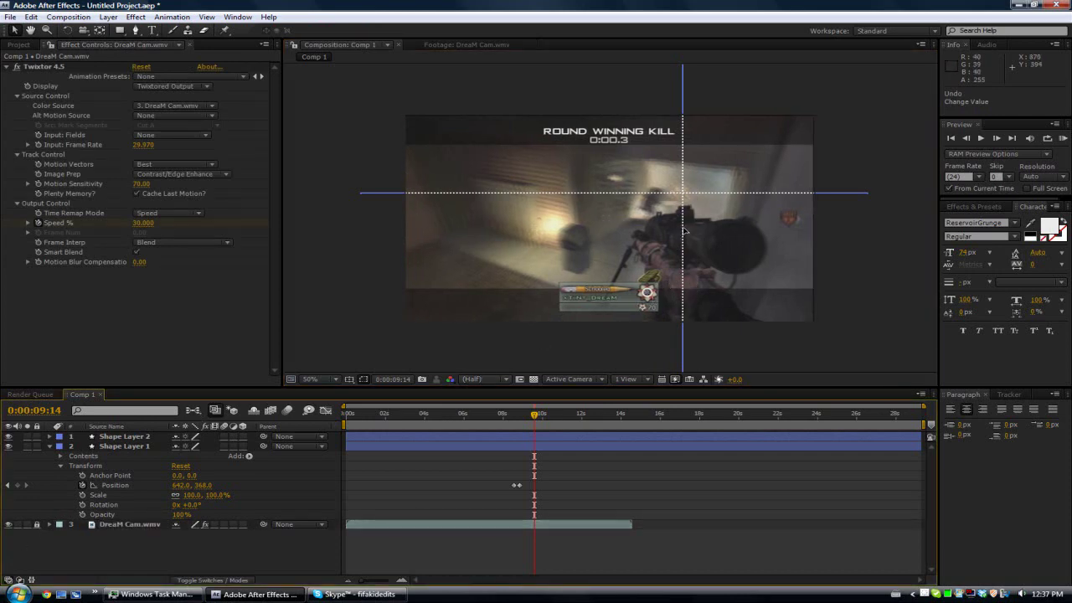
left_click(682, 233)
left_click_drag(683, 233, 657, 234)
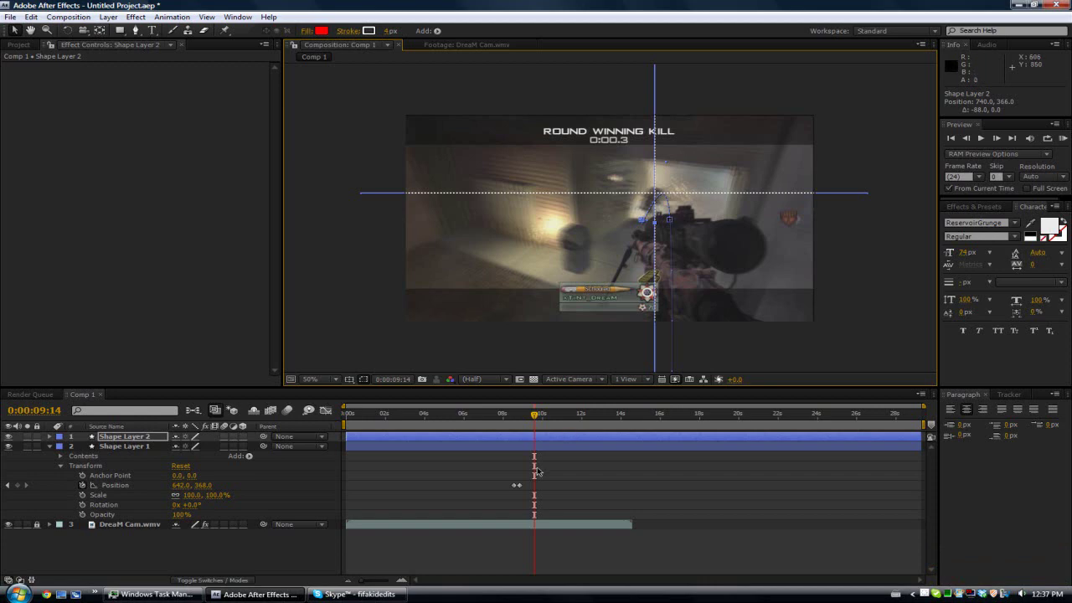
- Set the spatial interpolation of all Position keyframes on Shape Layer 2 to Linear
left_click(49, 436)
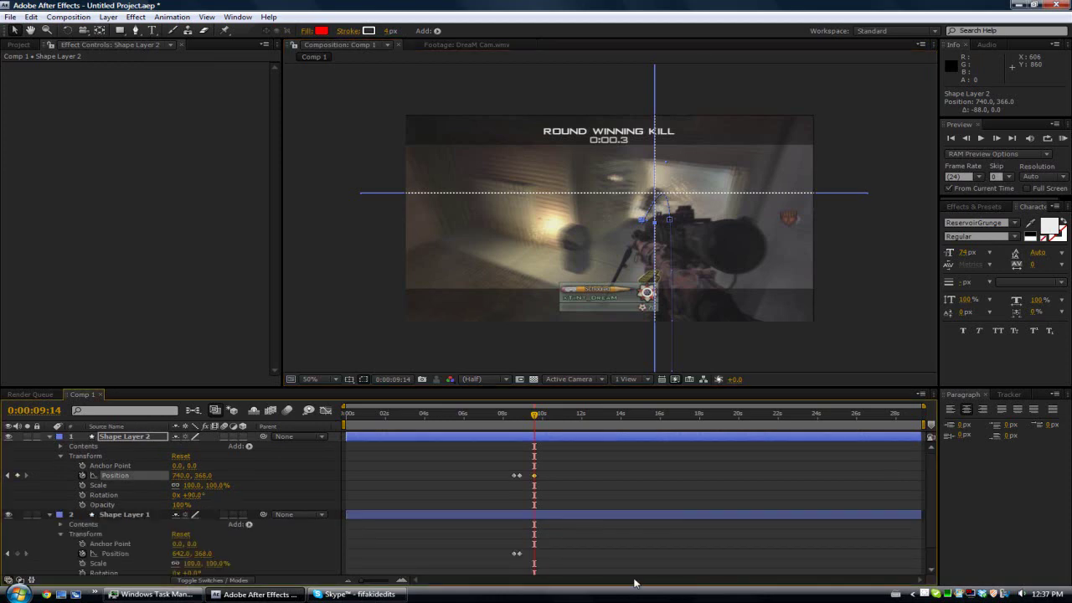
right_click(534, 476)
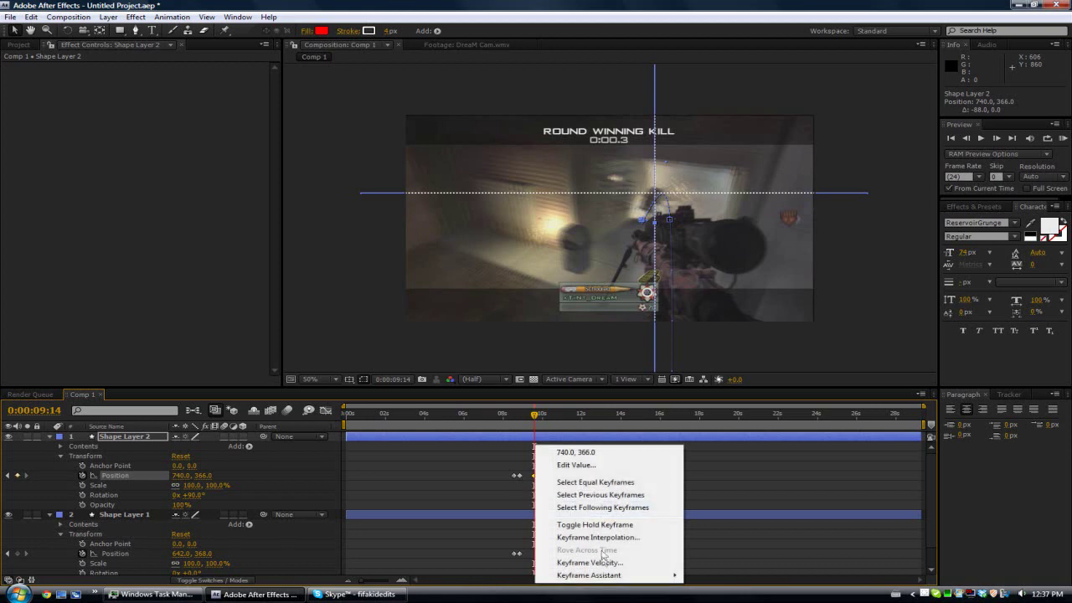
left_click(507, 480)
left_click_drag(506, 480, 540, 473)
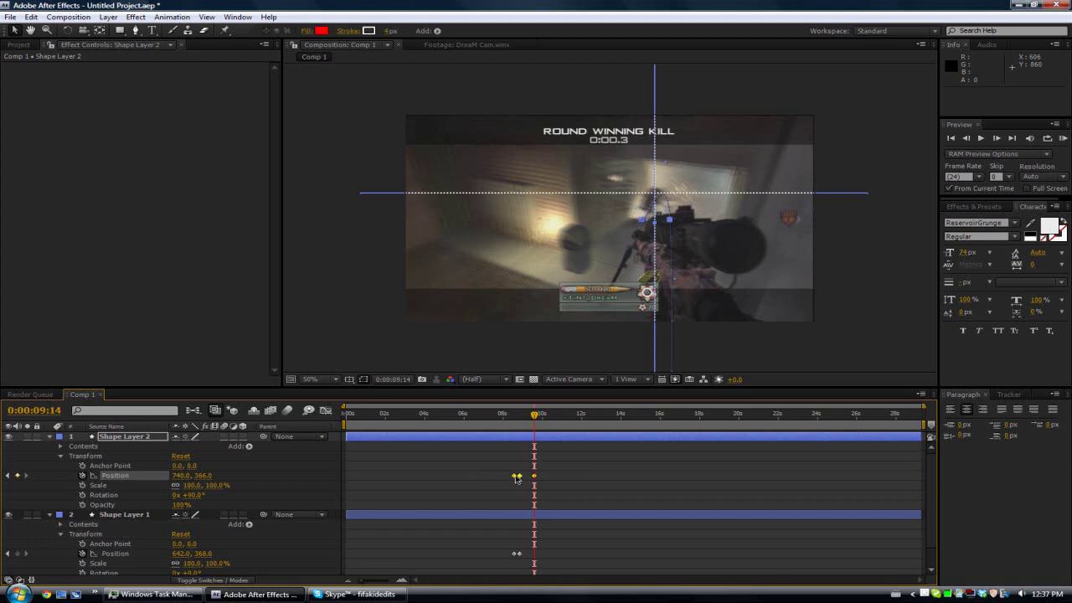
right_click(518, 476)
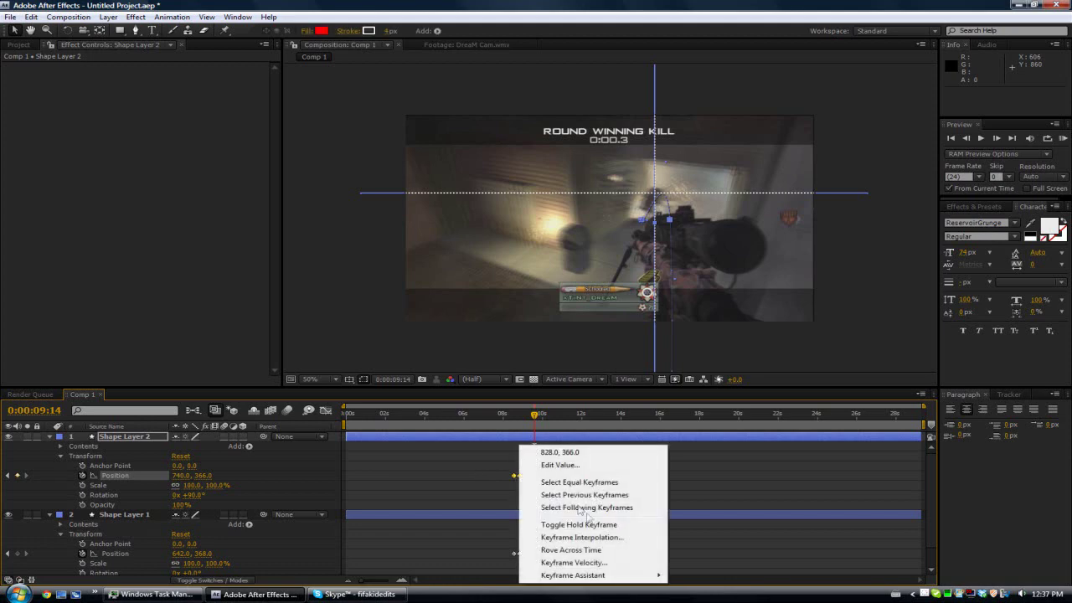
left_click(620, 538)
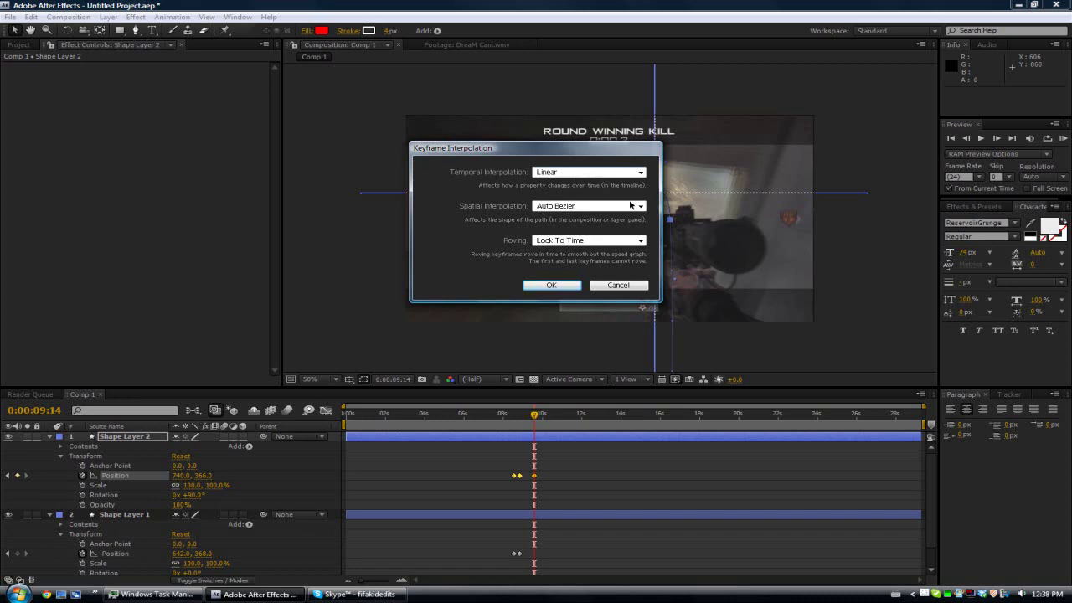
left_click(630, 206)
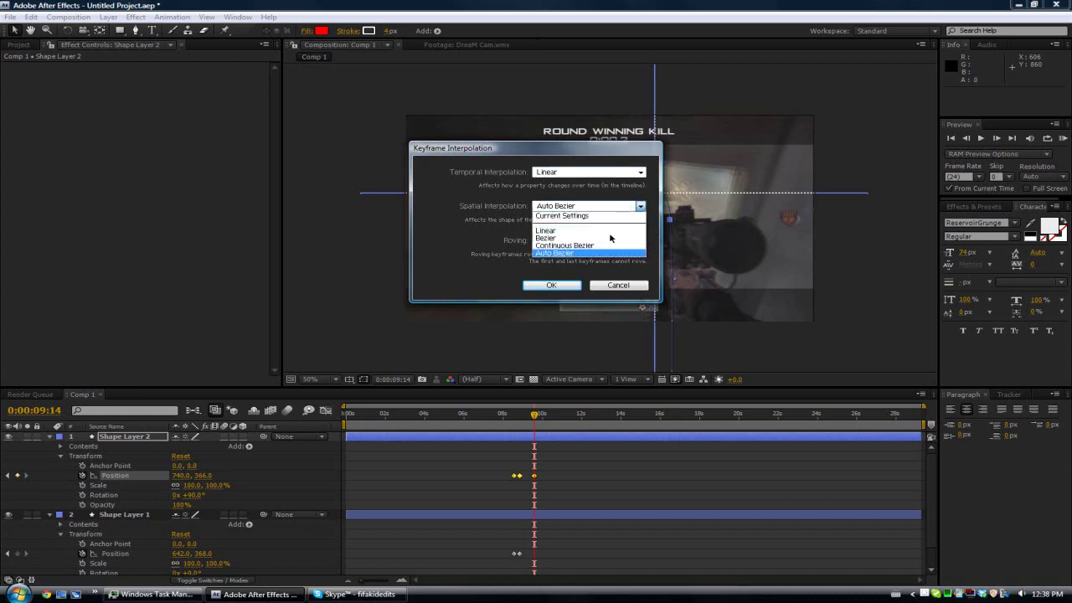
left_click(603, 231)
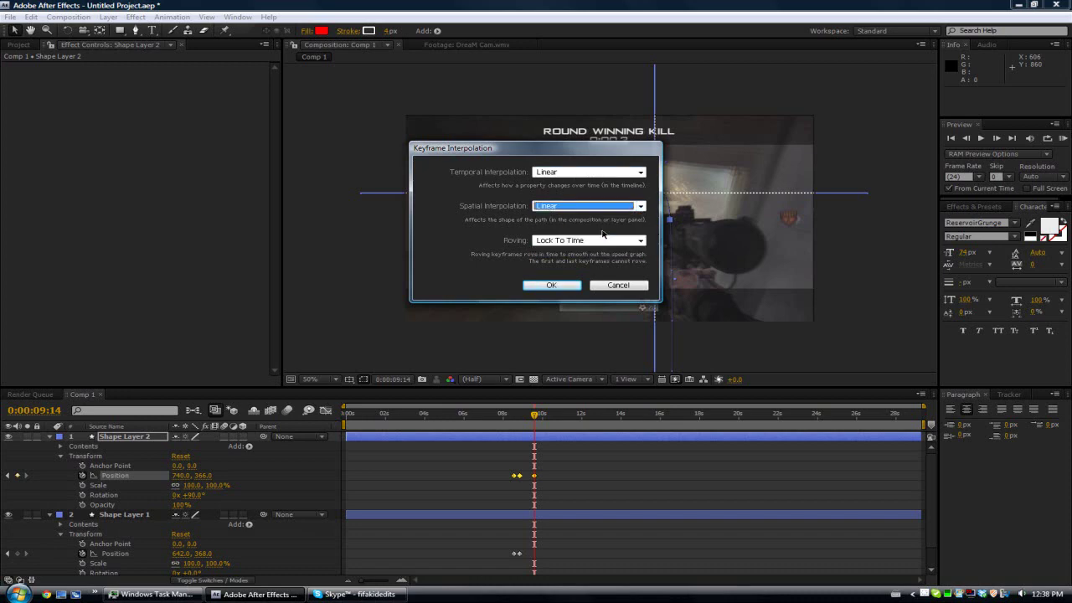
left_click(575, 286)
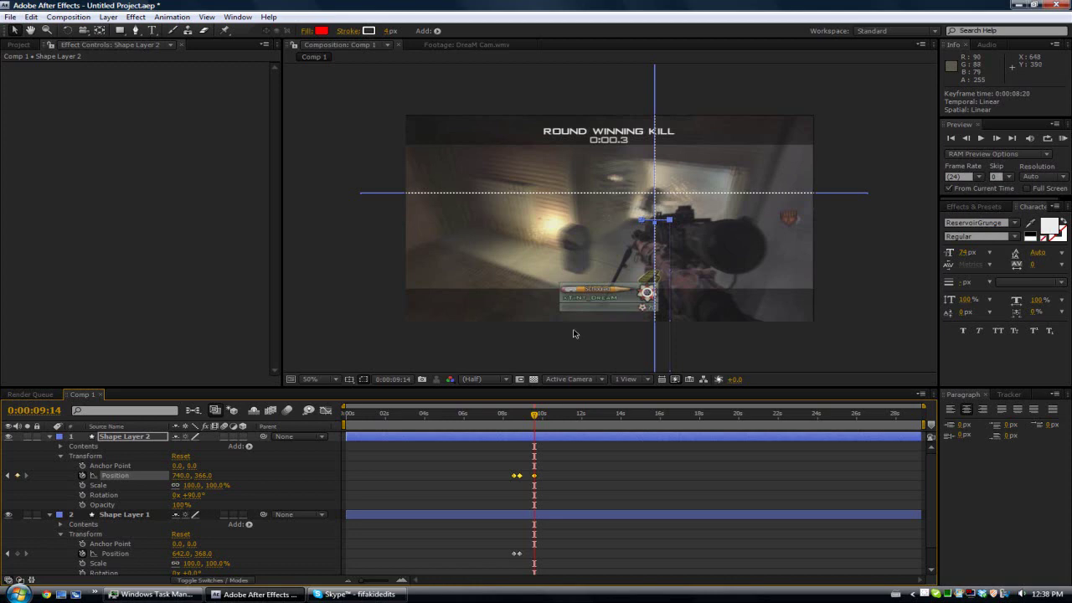
- At 0:00:09:02, lower the horizontal line to about 642, 400 and move the vertical line to about 818.7, 366
left_click(110, 555)
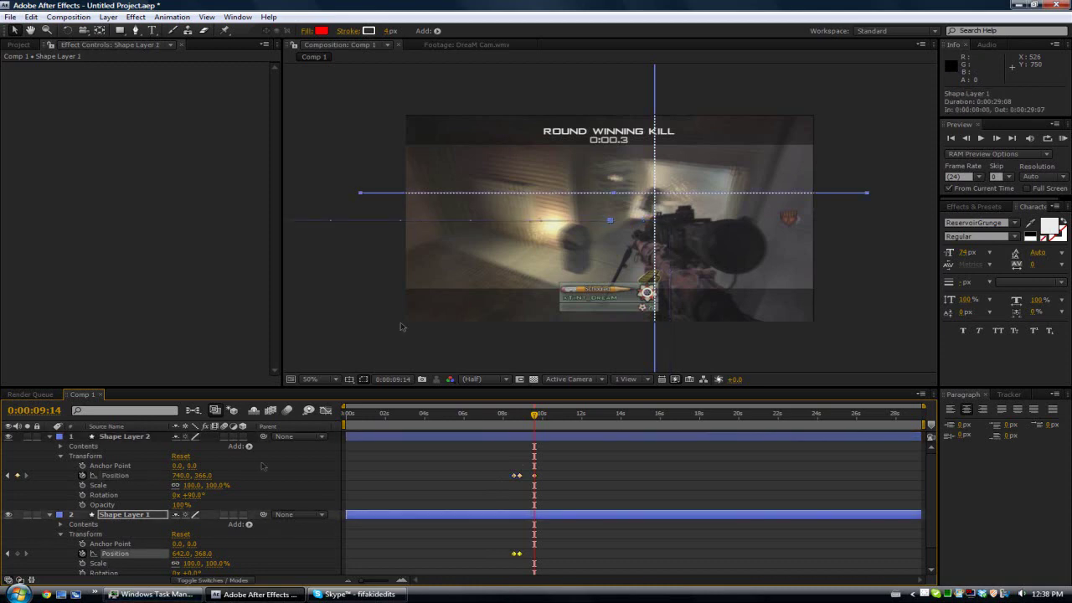
left_click_drag(535, 417, 534, 417)
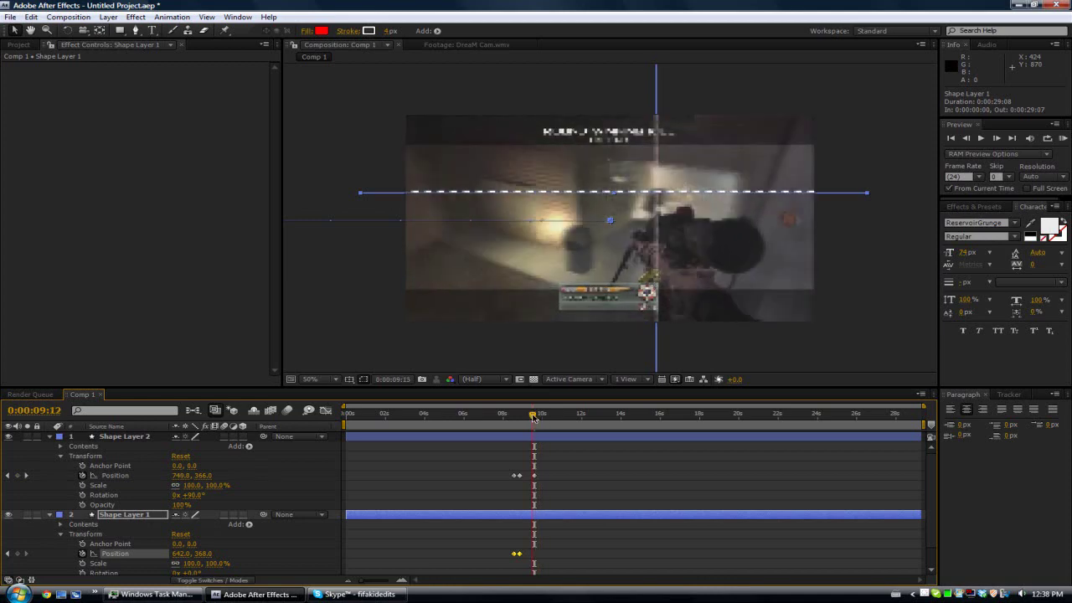
scroll(58, 536, "down", 1)
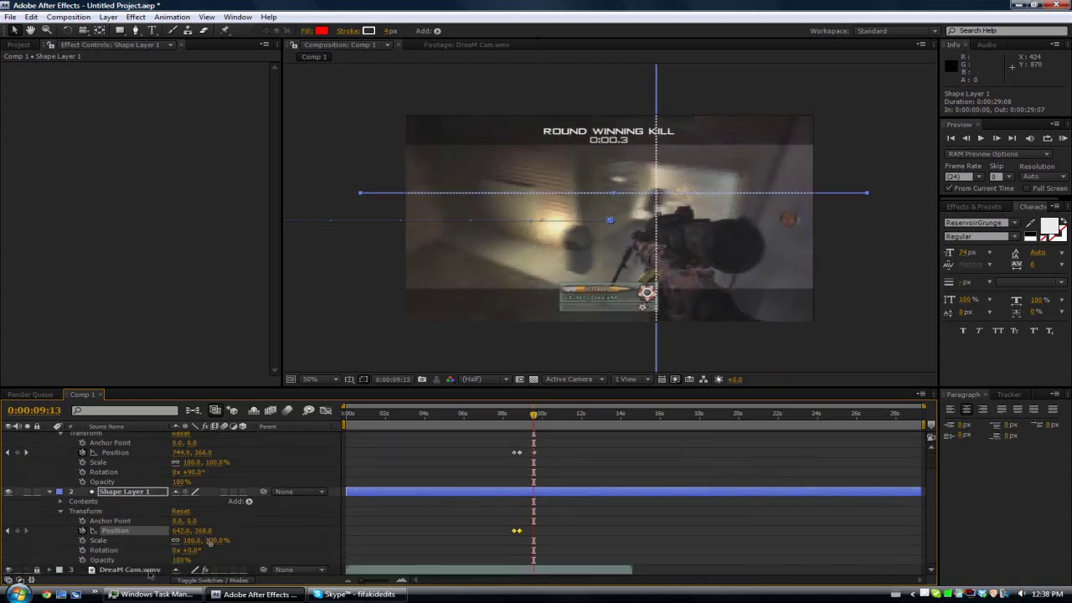
left_click(49, 571)
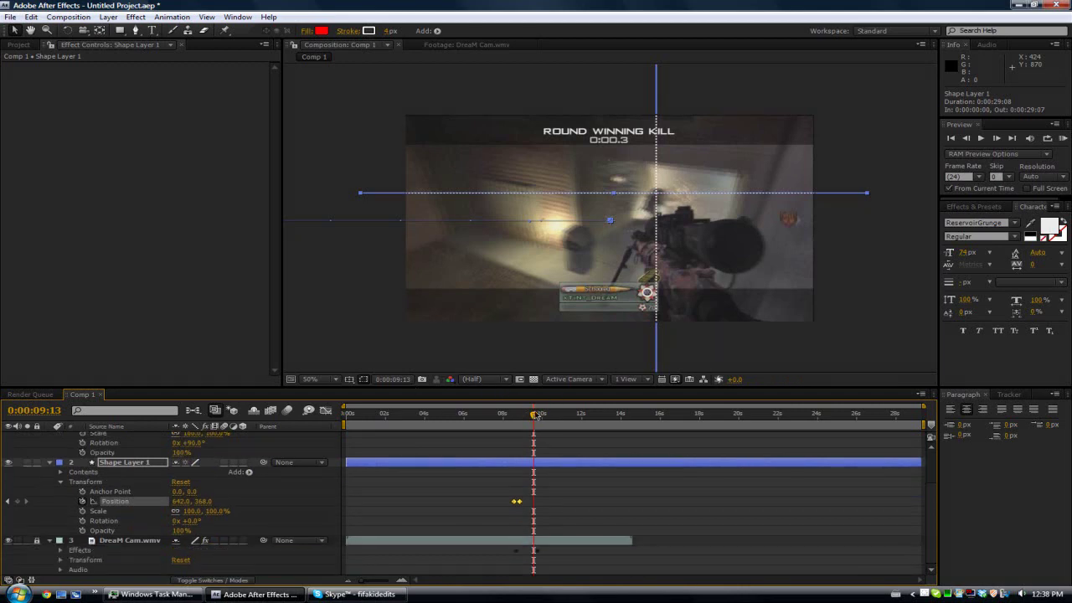
left_click_drag(536, 416, 526, 416)
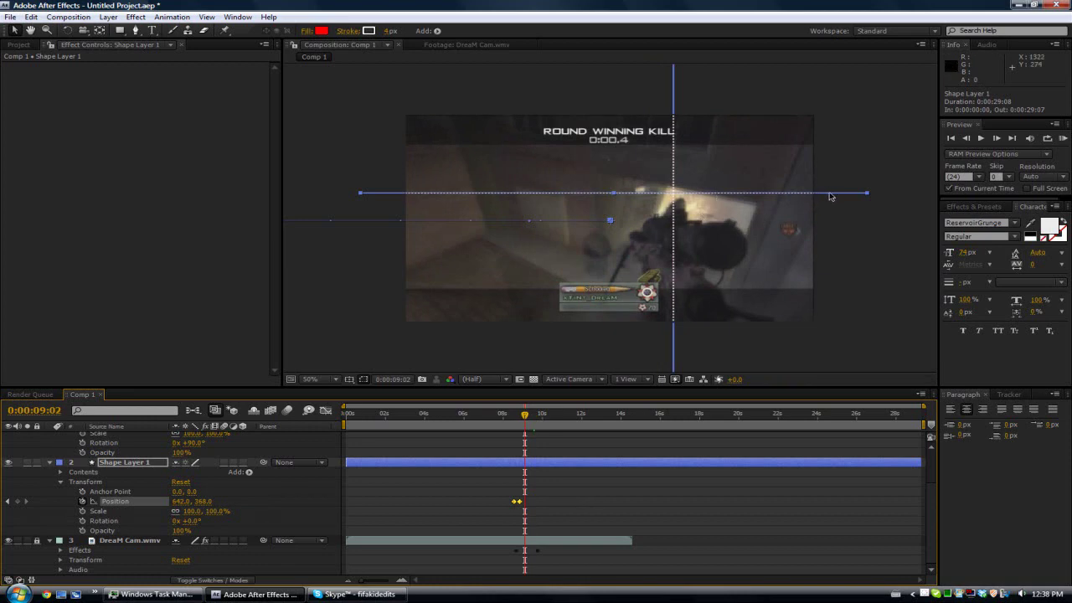
left_click_drag(829, 195, 832, 202)
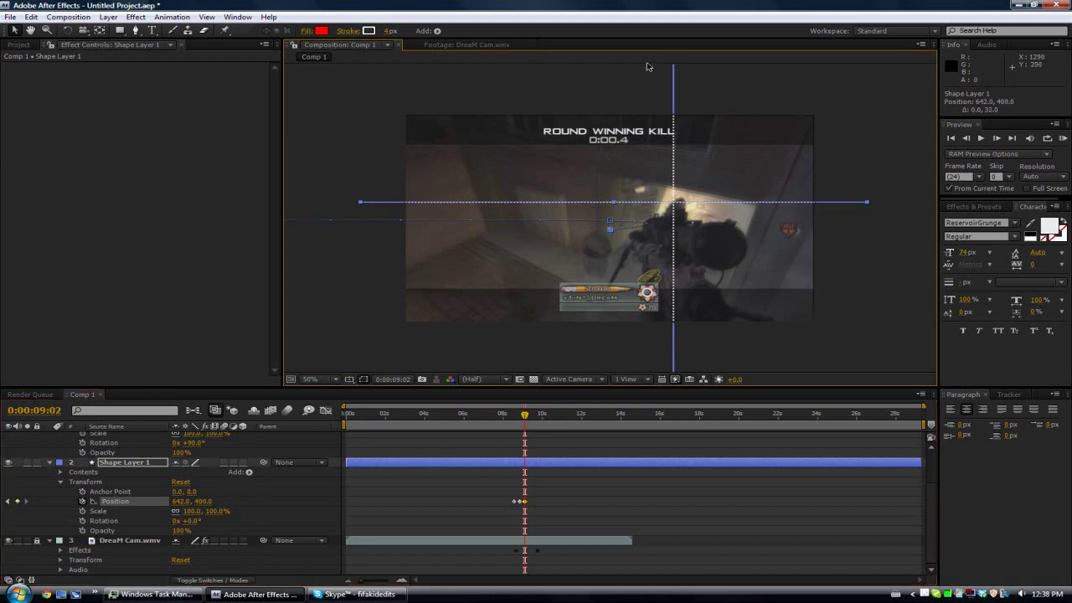
left_click(675, 107)
left_click_drag(675, 123, 684, 122)
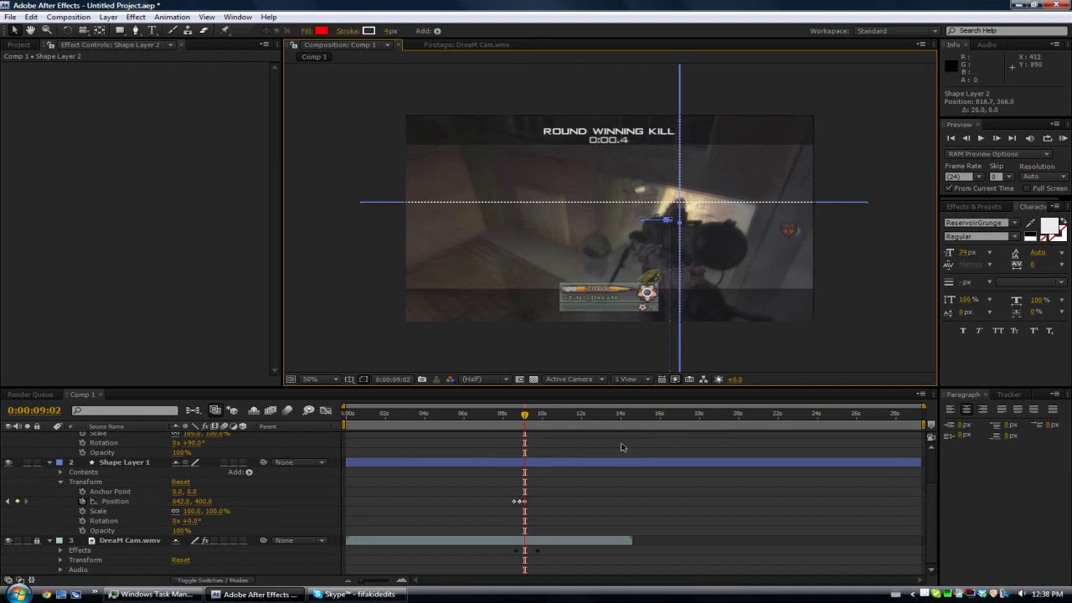
- Set the spatial interpolation of all Position keyframes on Shape Layer 1 to Linear
left_click(132, 463)
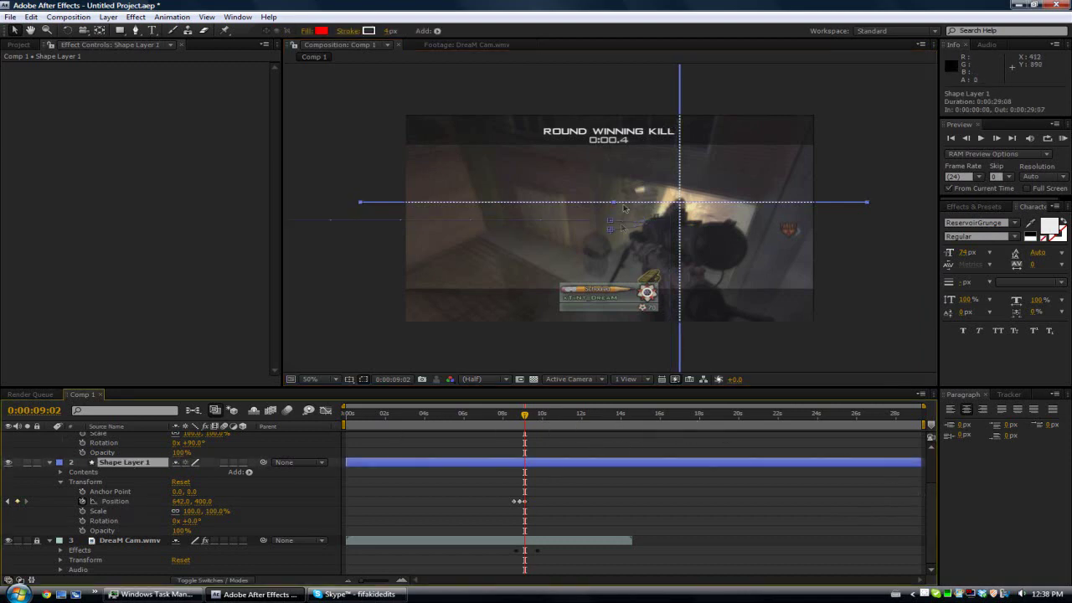
left_click_drag(484, 489, 544, 505)
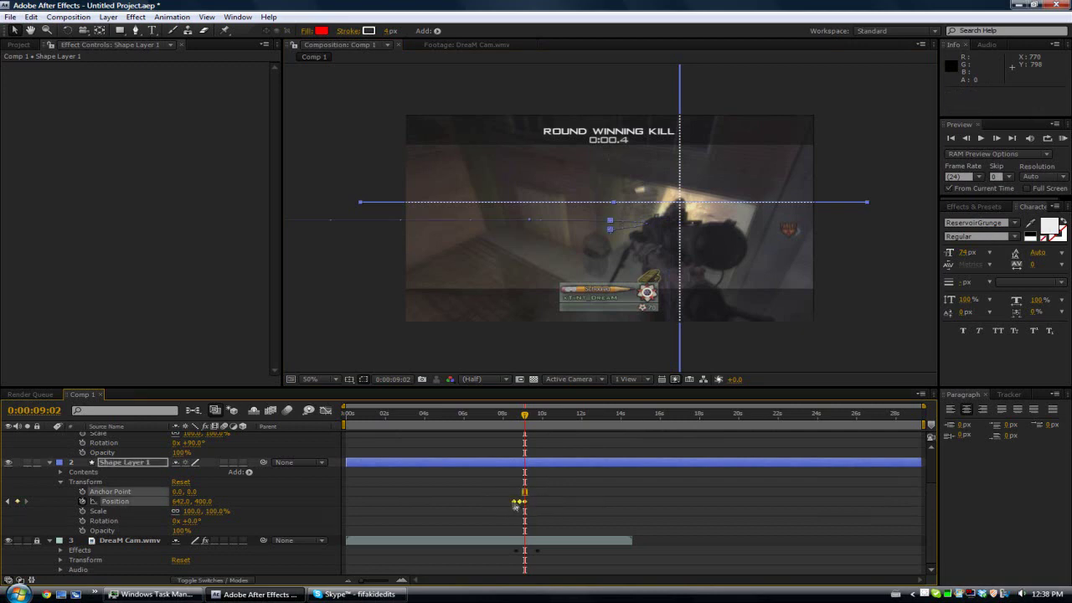
right_click(518, 503)
left_click(593, 543)
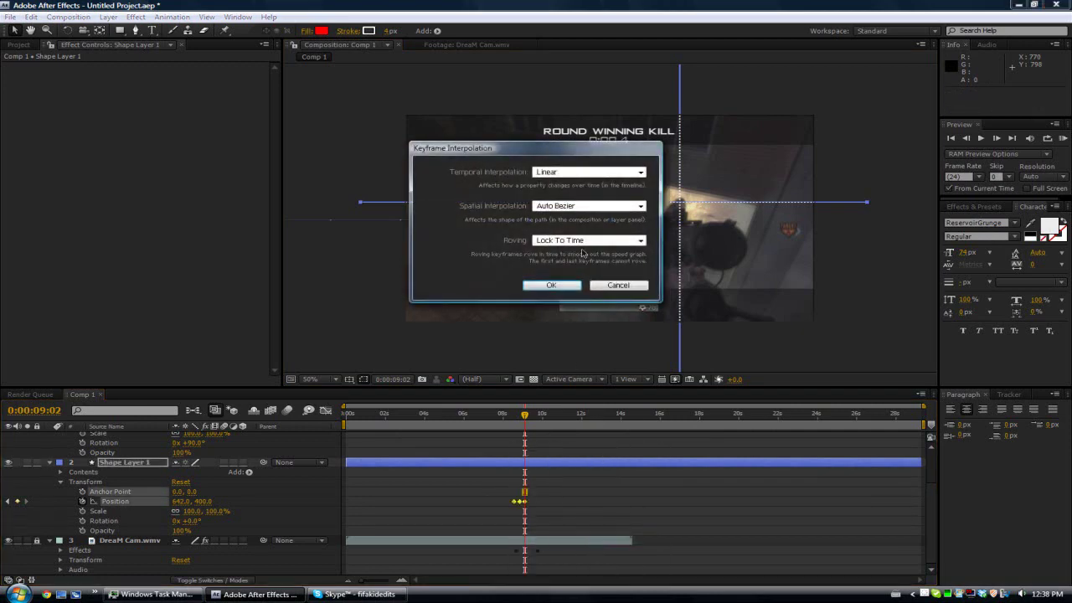
left_click(587, 206)
left_click(546, 231)
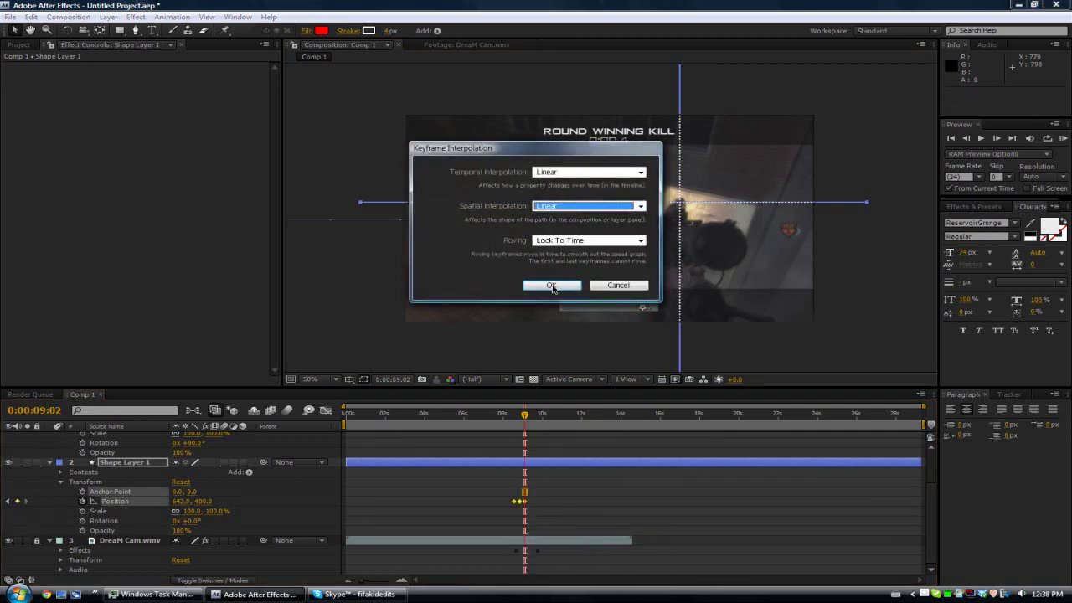
left_click(553, 285)
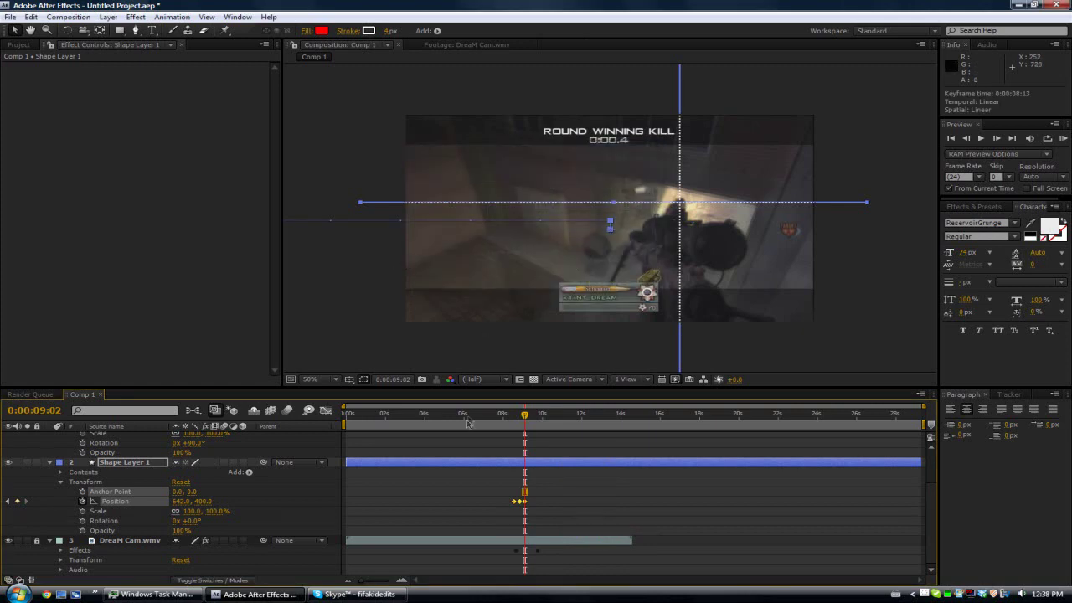
- At 0:00:08:20, lower the horizontal line on Shape Layer 1 to position 642, 426
left_click_drag(529, 416, 522, 414)
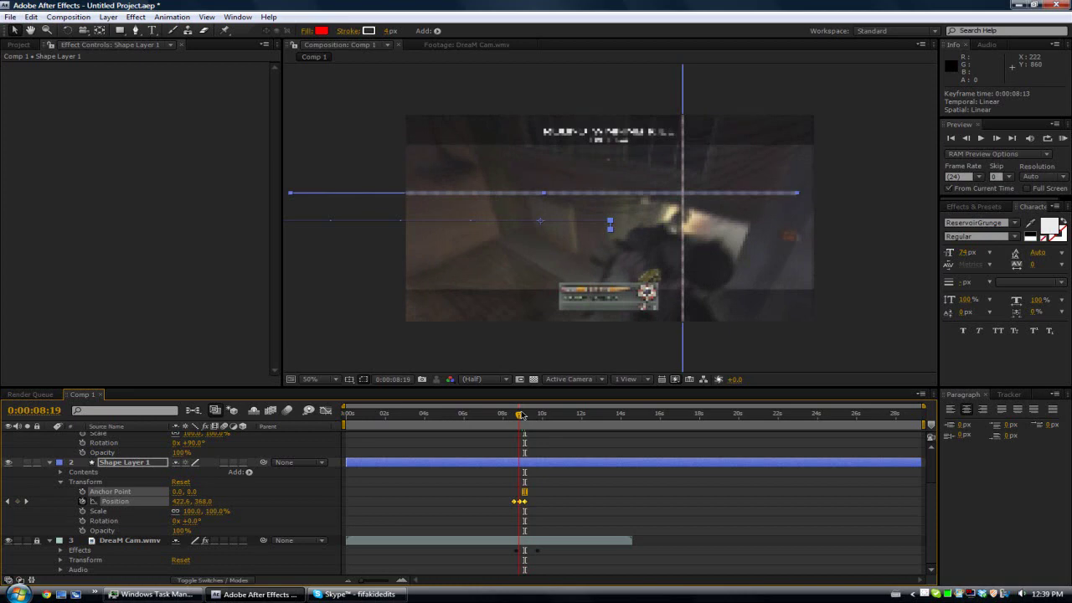
left_click(522, 415)
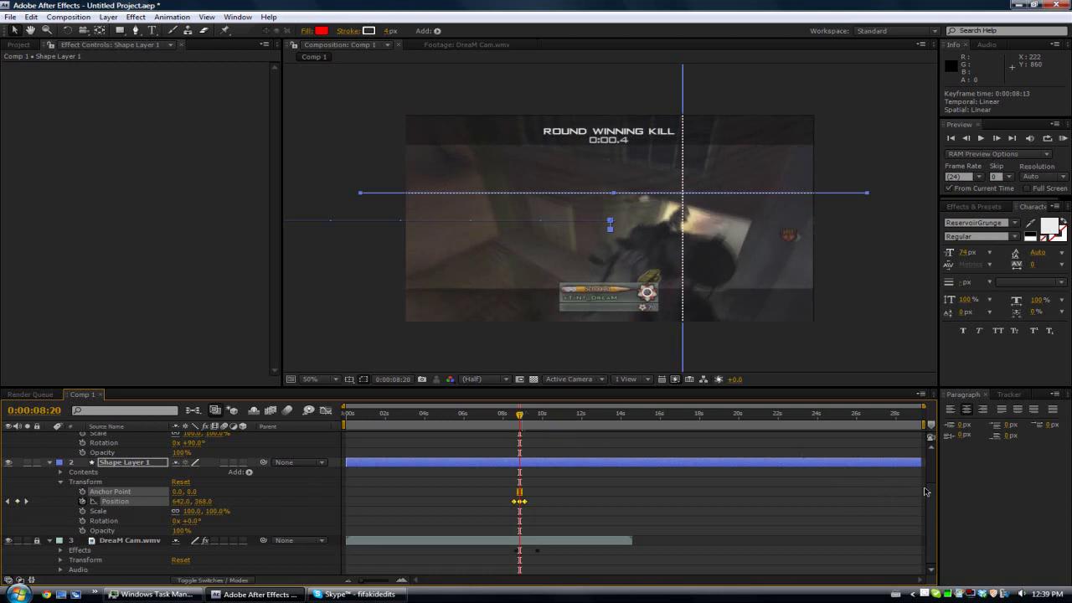
scroll(933, 470, "up", 2)
scroll(934, 470, "up", 1)
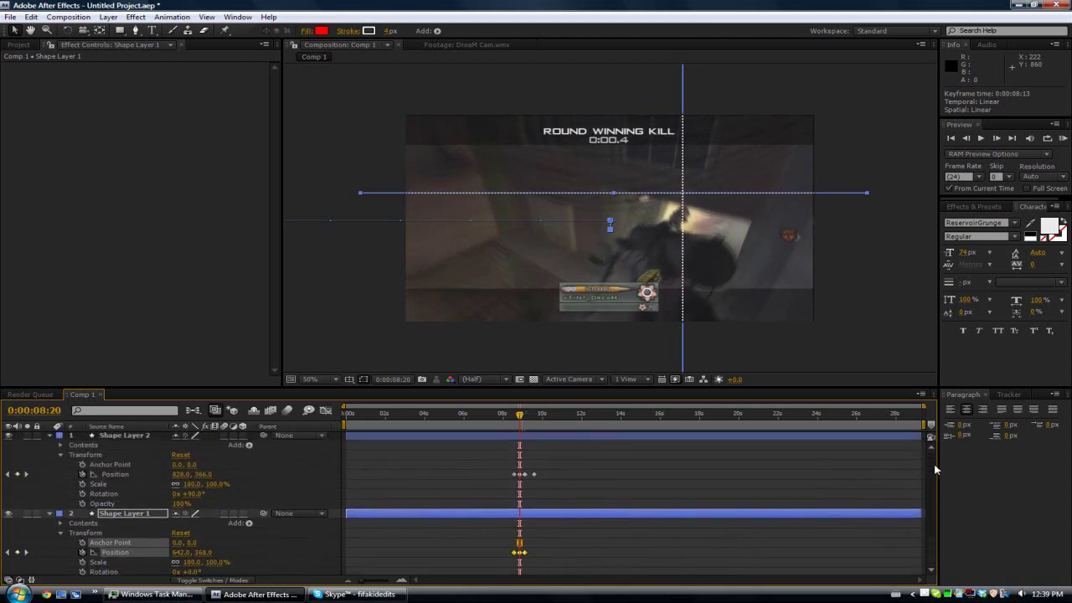
left_click_drag(935, 466, 934, 466)
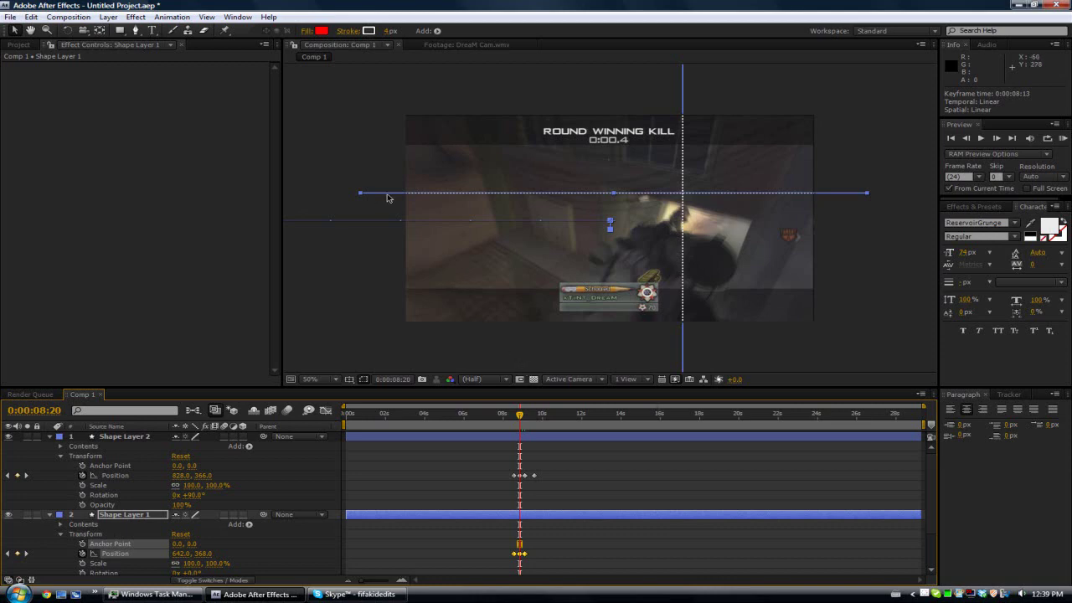
left_click(388, 198)
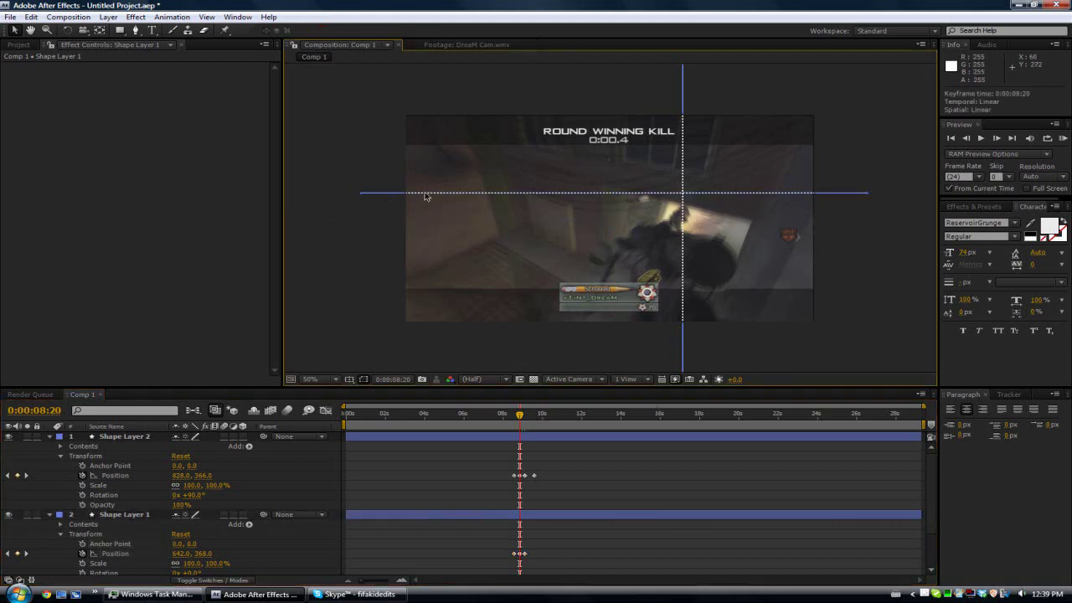
left_click(425, 195)
left_click_drag(425, 195, 423, 212)
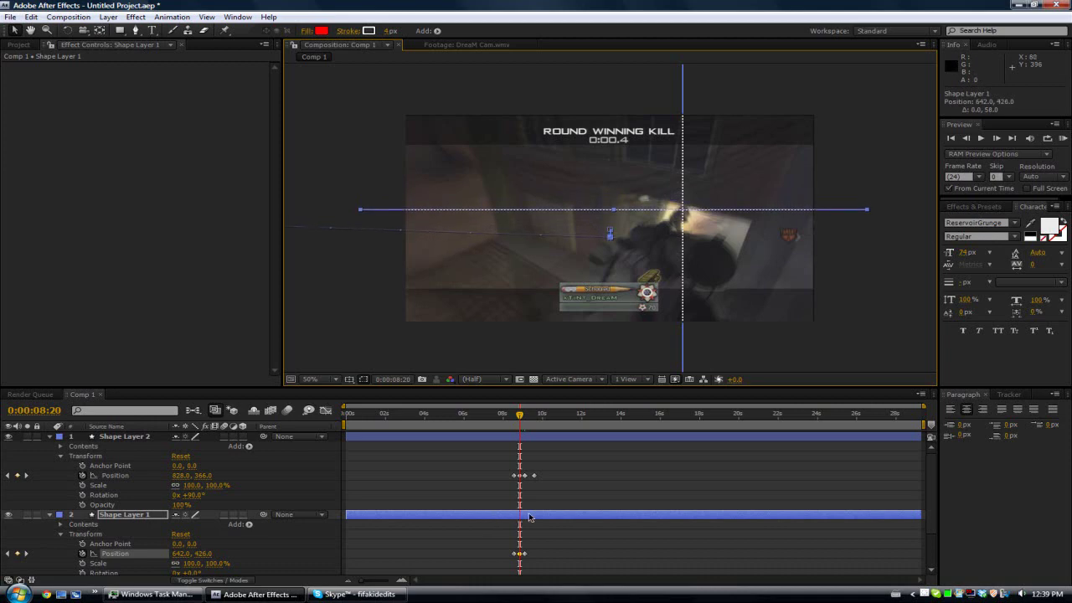
- Reapply Linear spatial interpolation to the Position keyframes of Shape Layer 1
left_click_drag(540, 566, 512, 538)
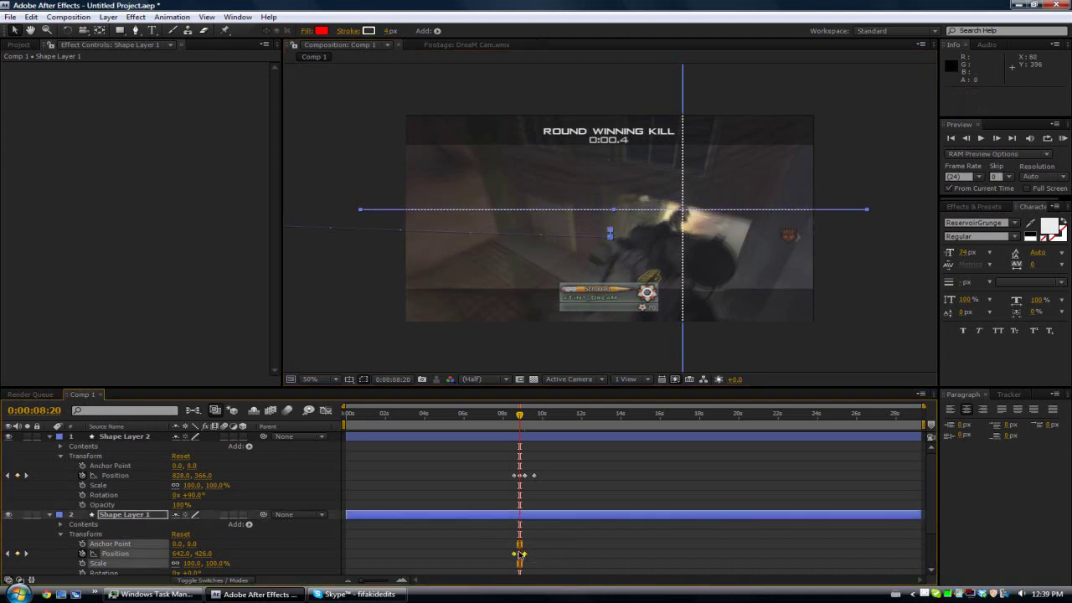
right_click(517, 556)
left_click(557, 538)
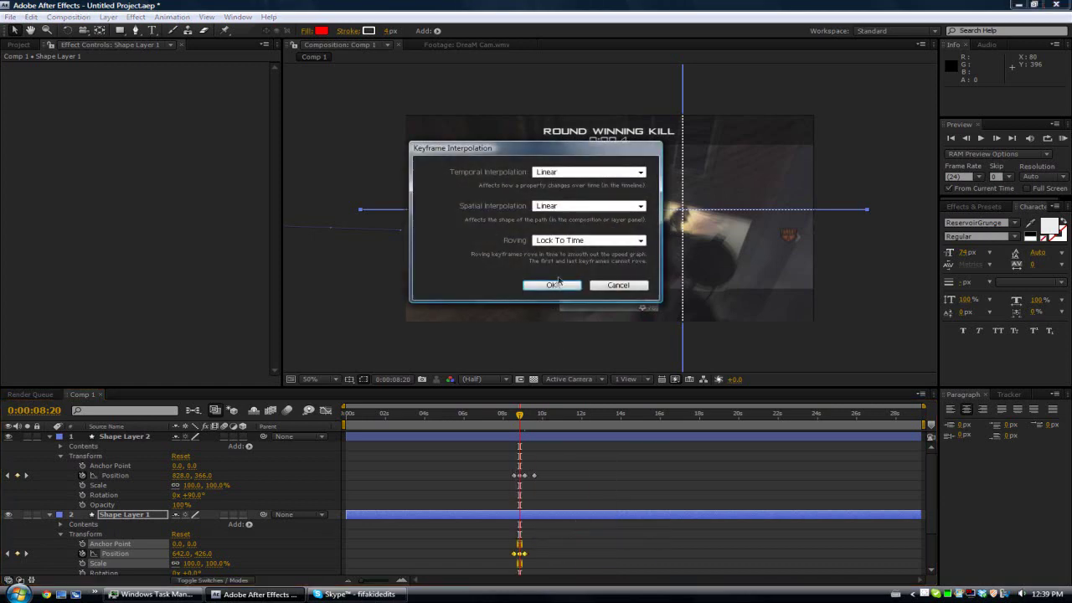
left_click(557, 206)
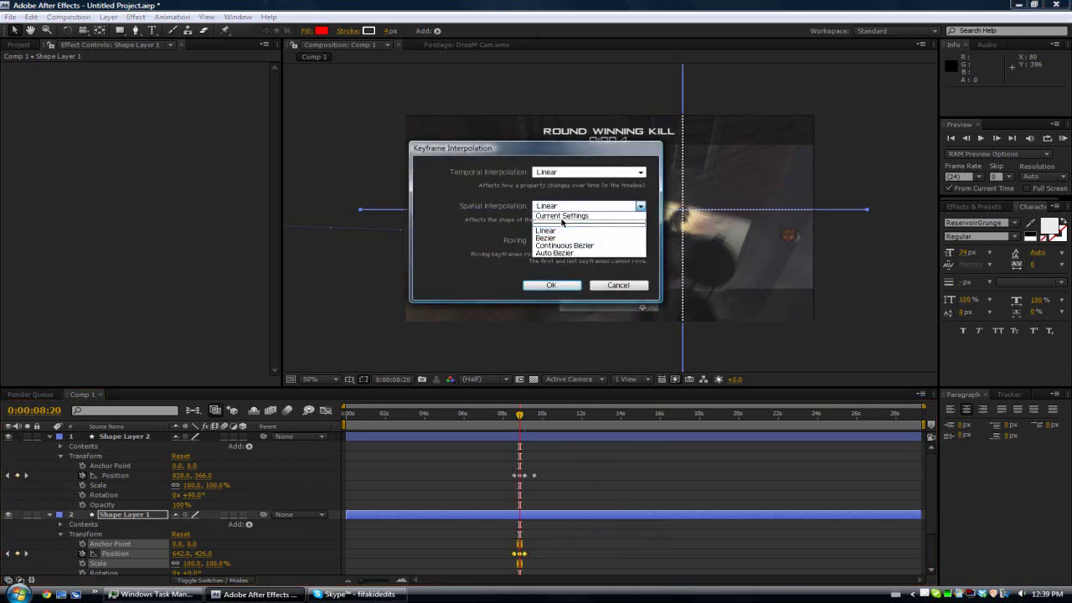
left_click(559, 232)
left_click(559, 285)
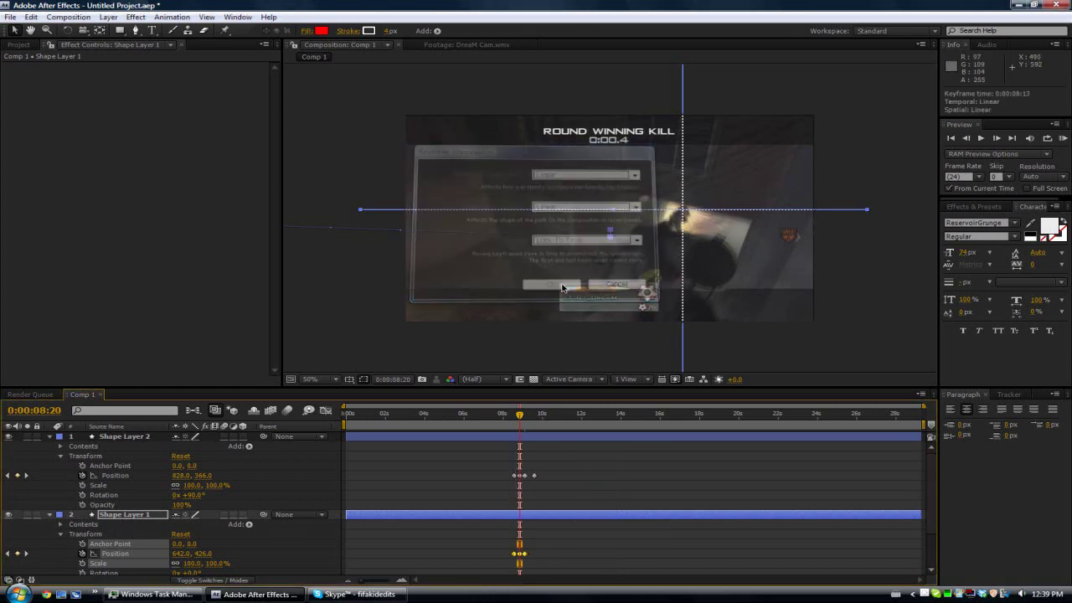
- Undo the latest changes on Shape Layer 1, including the lowering of the horizontal line at 0:00:08:20
key("comma")
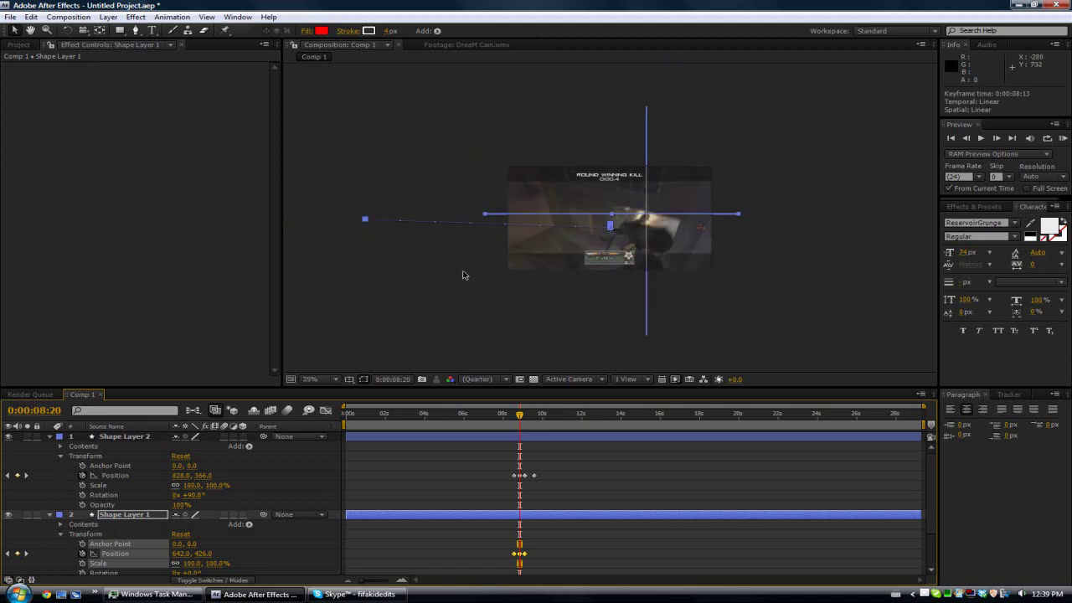
key("period")
key("comma")
key("ctrl+z")
key("ctrl+z")
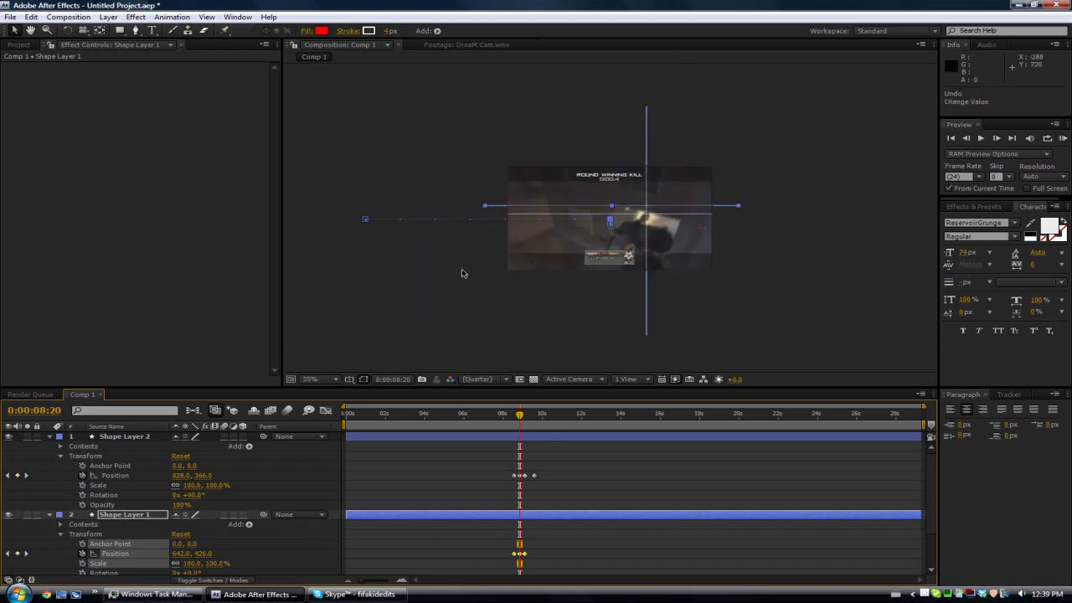
key("period")
key("period")
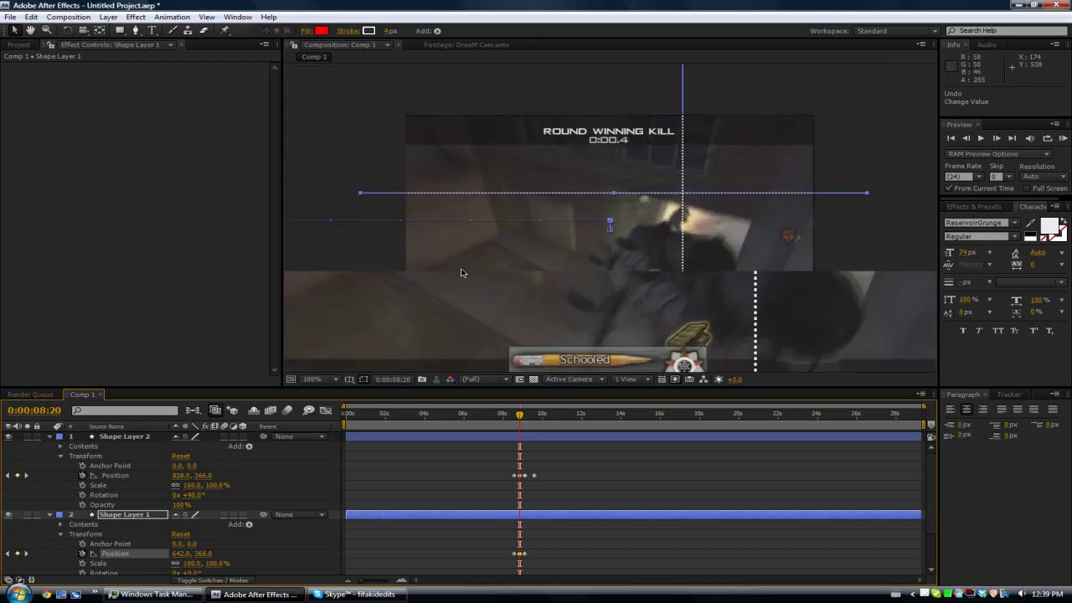
key("comma")
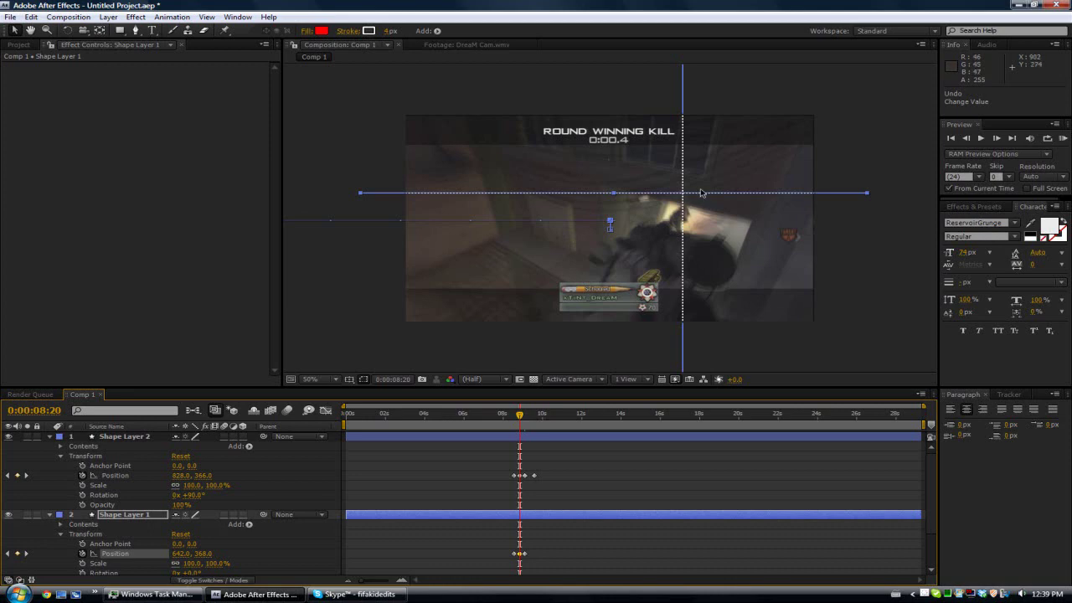
- At 0:00:08:20, lower the horizontal line to 642, 426 and move its off-screen starting keyframe to -858, 436
mouse_move(700, 196)
left_mouse_down()
mouse_move(704, 231)
mouse_move(709, 209)
left_mouse_up()
scroll(456, 232, "down", 2)
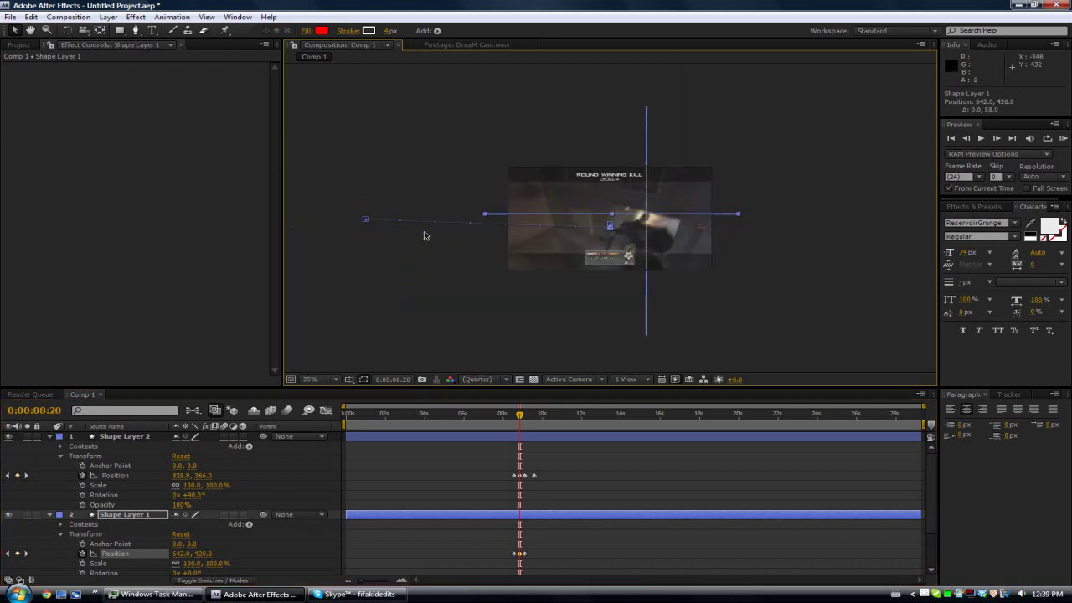
left_click_drag(367, 219, 371, 231)
key("period")
key("period")
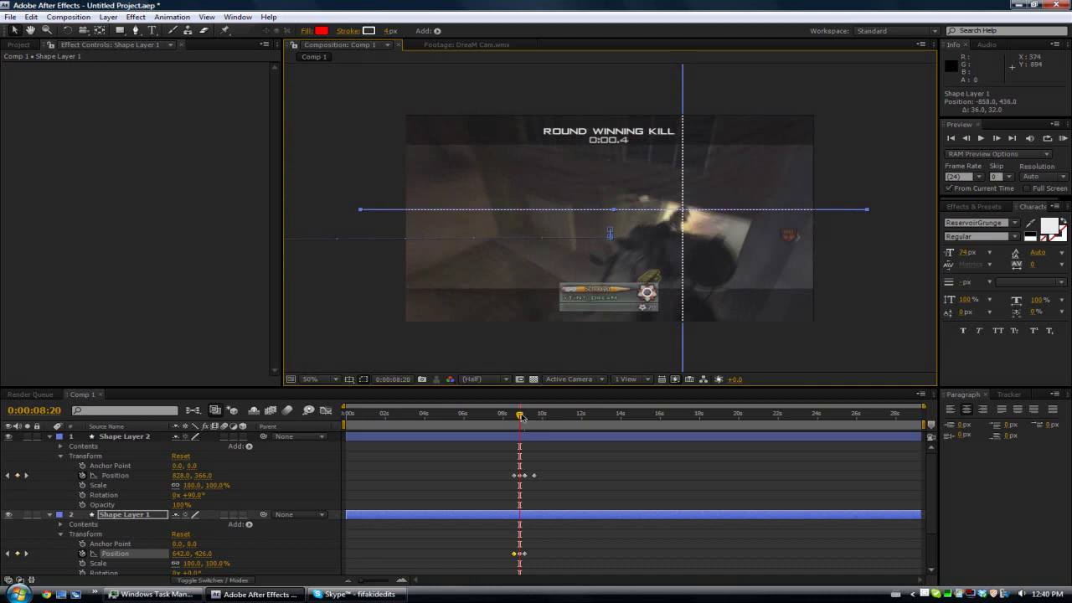
- At 0:00:09:13, raise the horizontal line on Shape Layer 1 to position 642, 366
left_click_drag(523, 415, 531, 416)
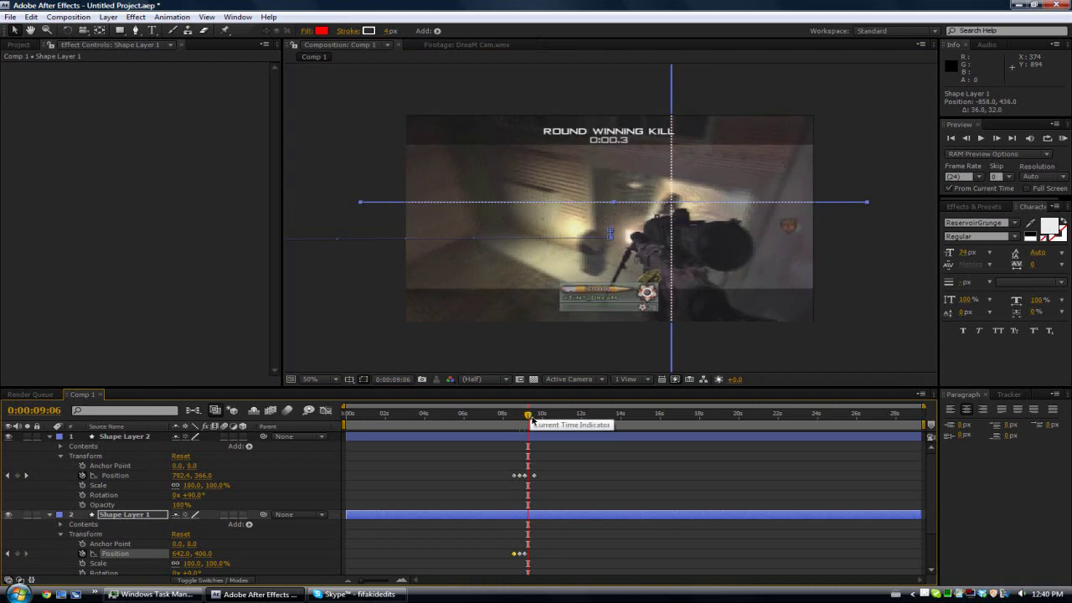
left_click(534, 416)
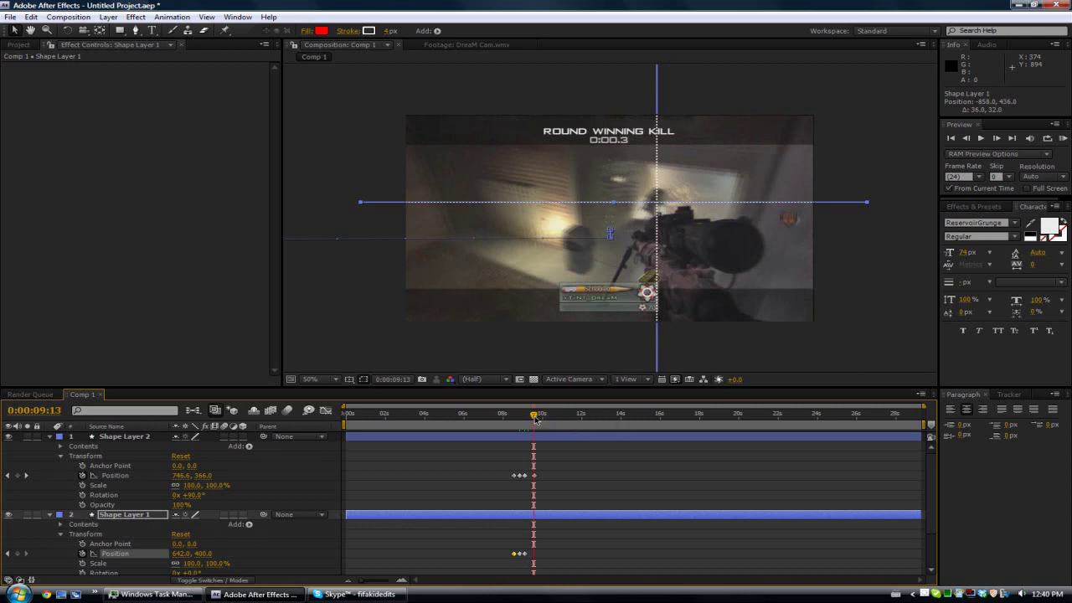
left_click(49, 514)
left_click(52, 438)
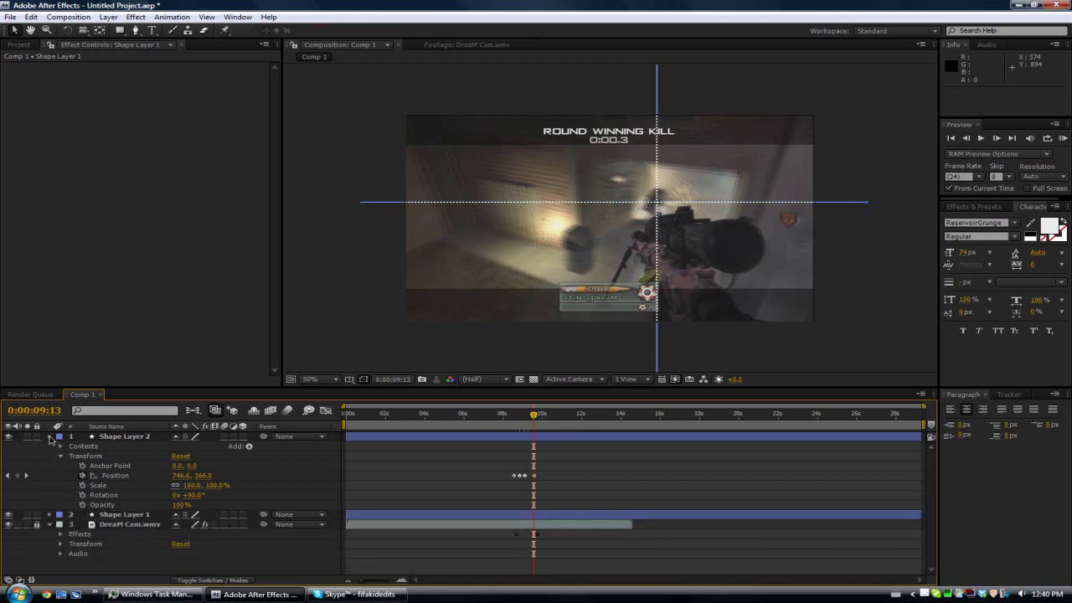
left_click(49, 436)
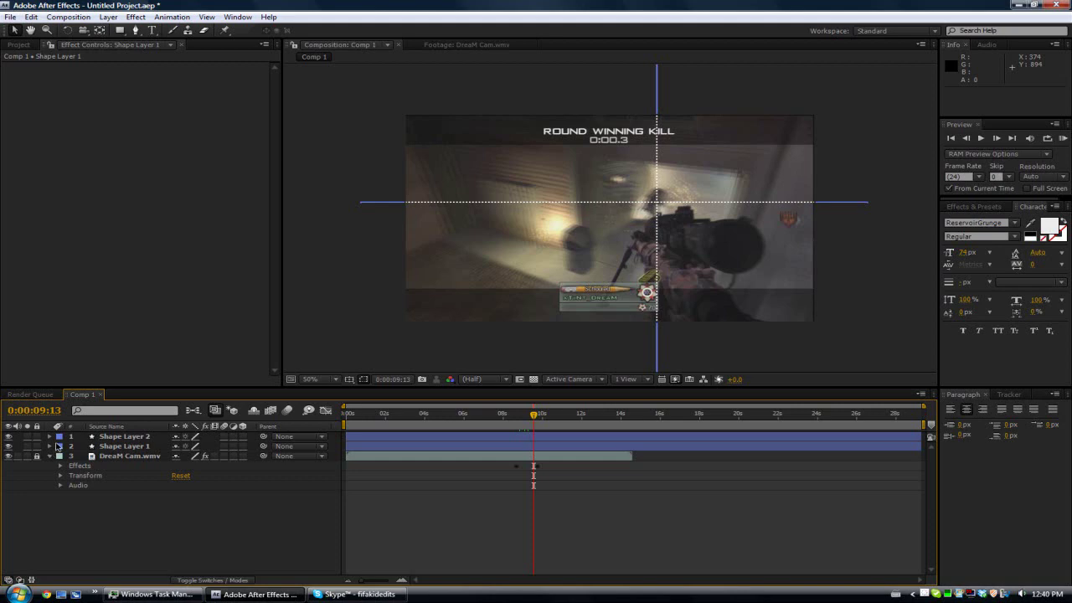
left_click(96, 447)
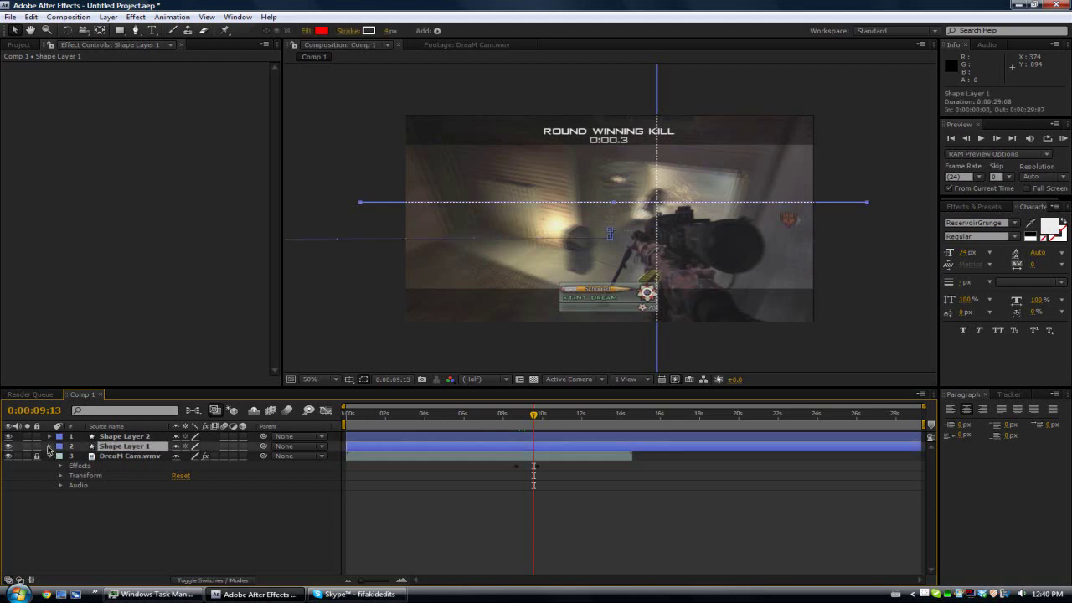
left_click(50, 447)
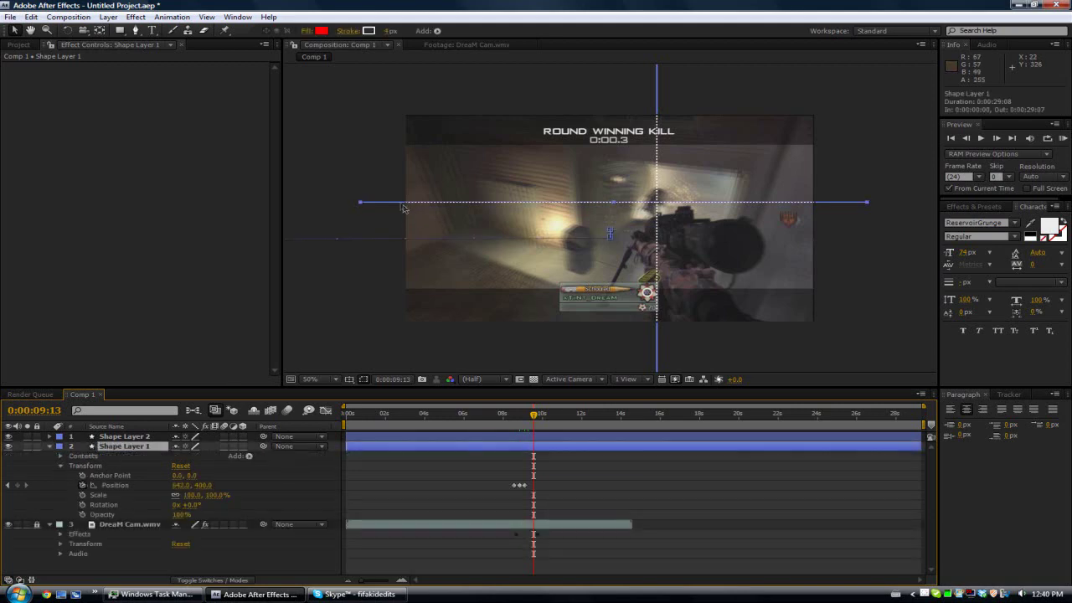
left_click_drag(401, 204, 401, 196)
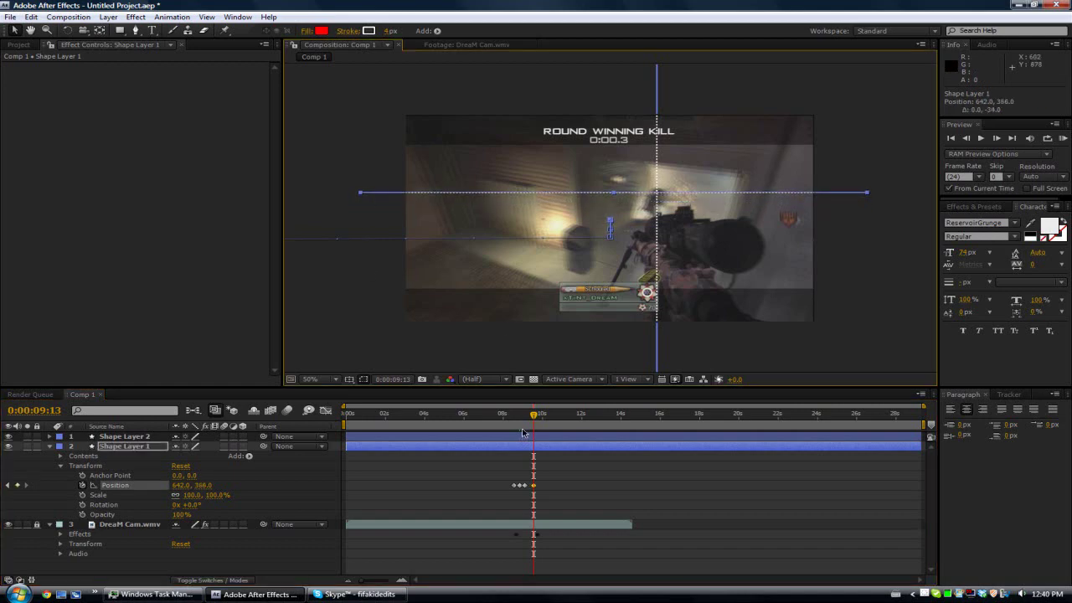
- At 0:00:09:18, move the vertical line to 714, 366 and raise the horizontal line to 642, 350
left_click_drag(534, 413, 529, 414)
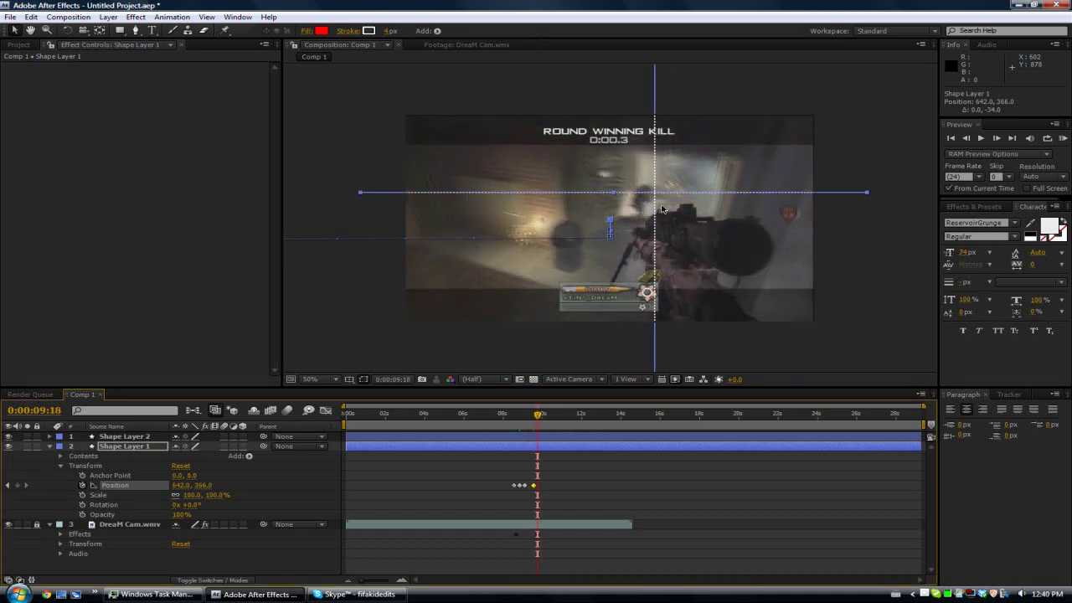
left_click(654, 119)
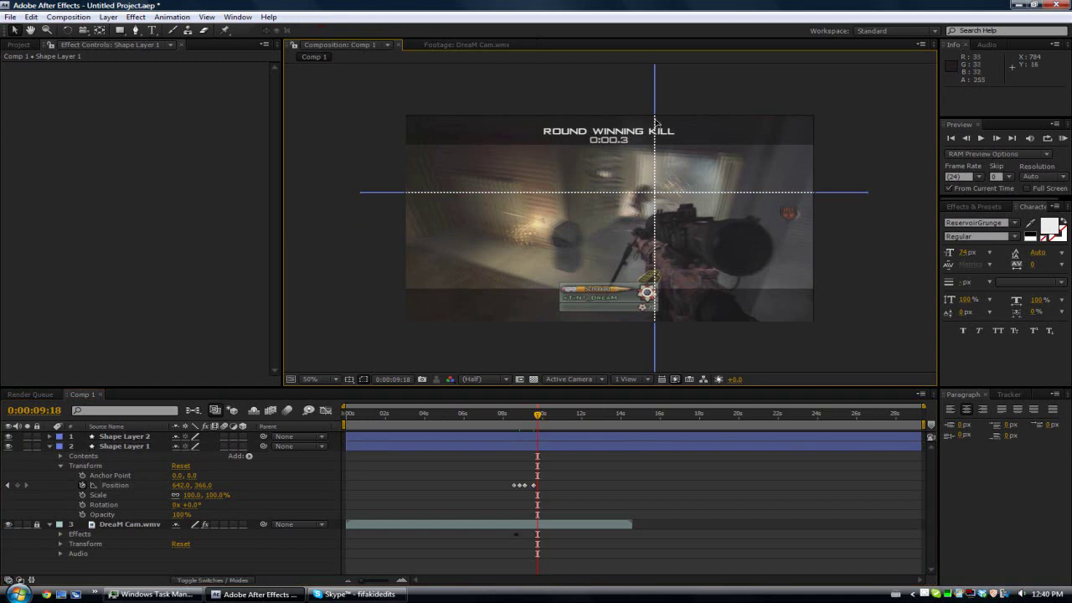
left_click_drag(655, 122, 646, 125)
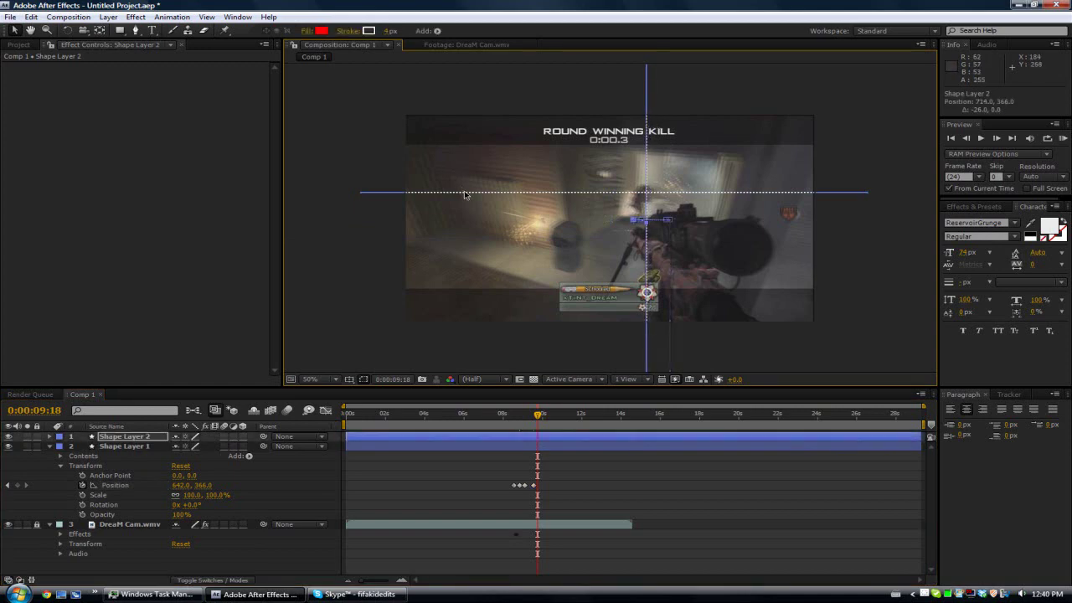
left_click(465, 193)
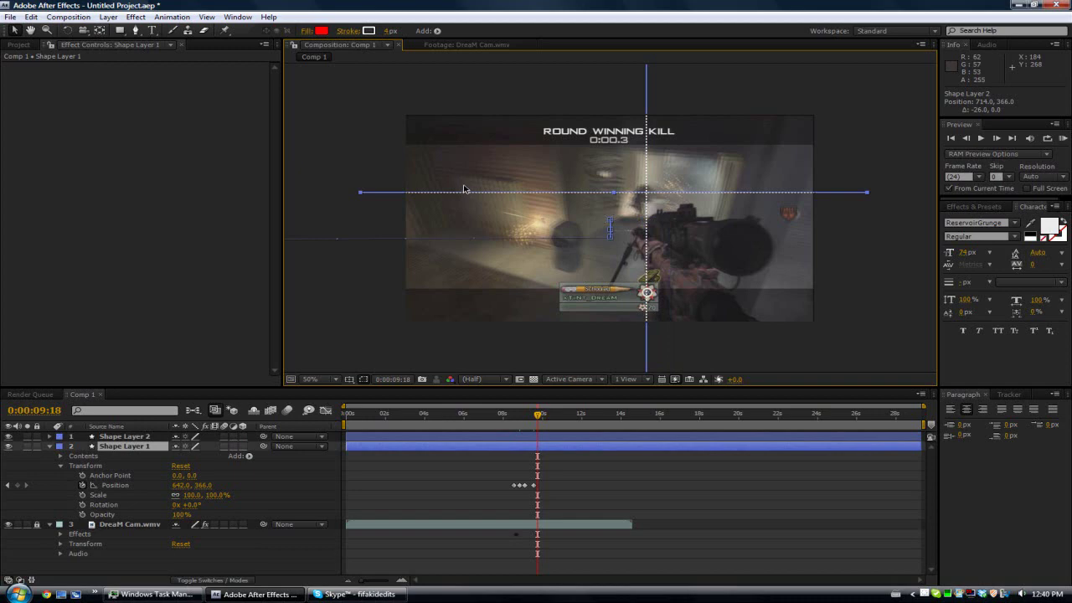
key("ctrl+shift+a")
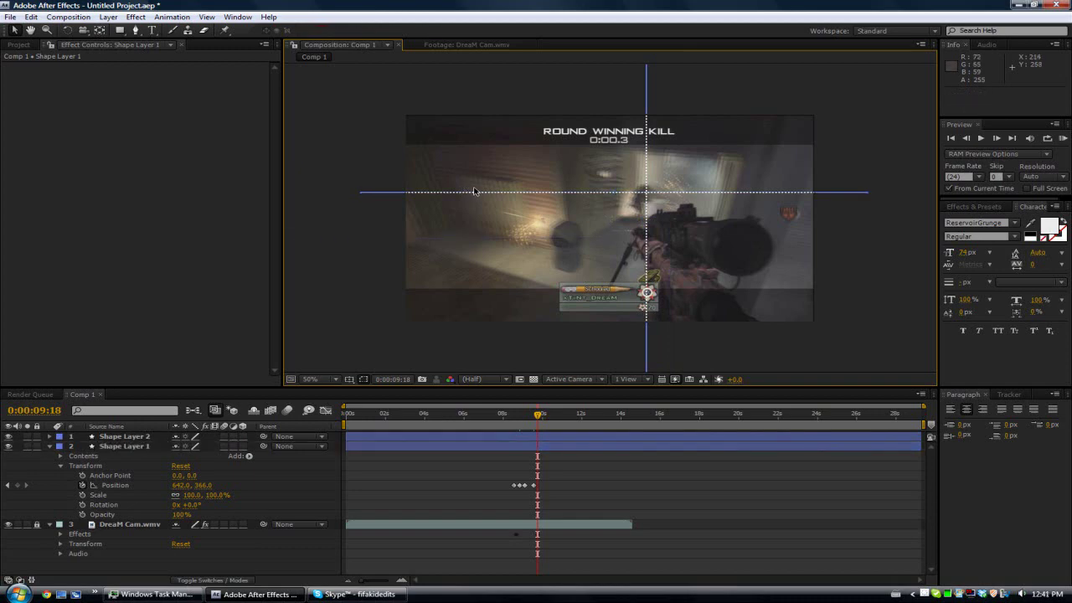
left_click(484, 193)
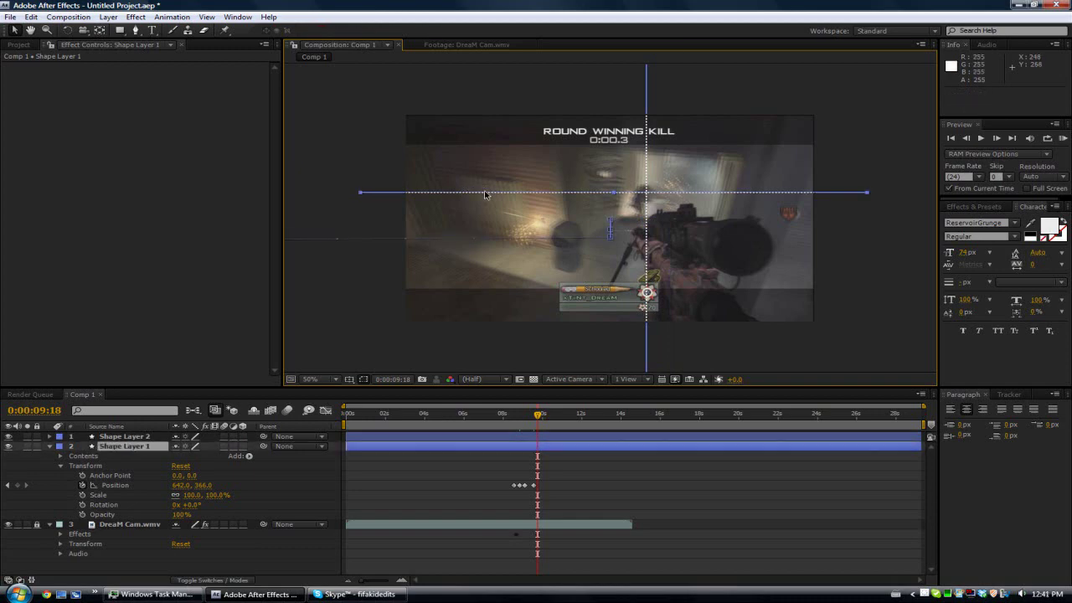
left_click_drag(484, 193, 485, 191)
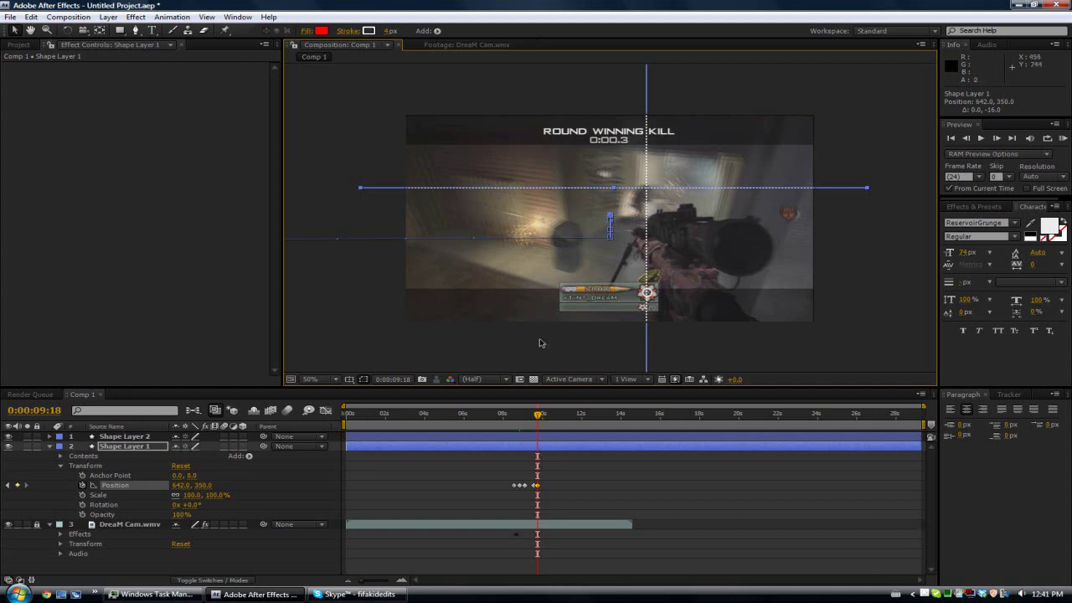
key("F2")
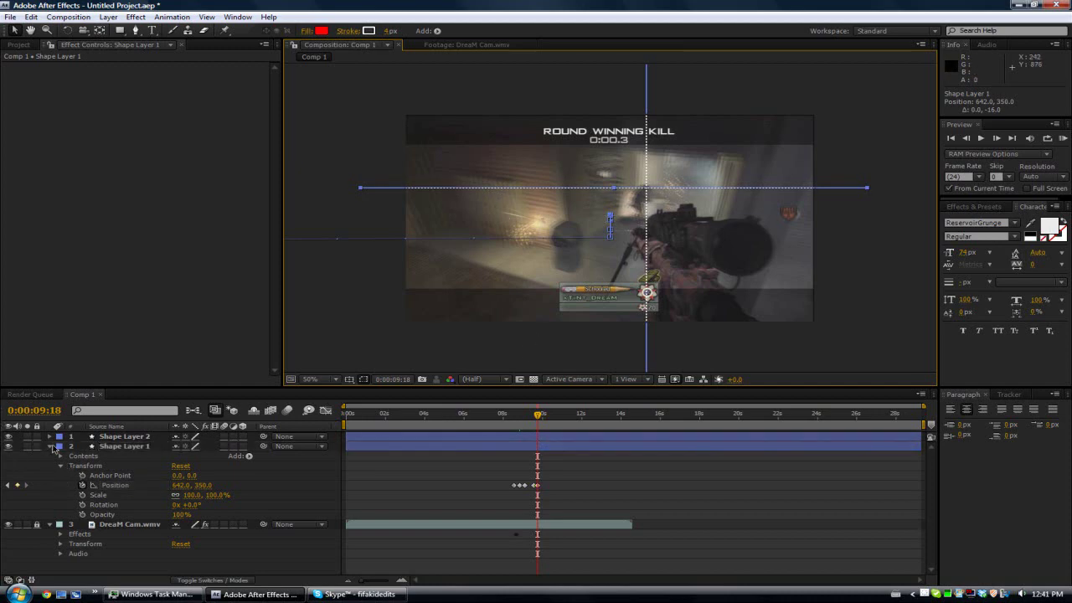
left_click(50, 446)
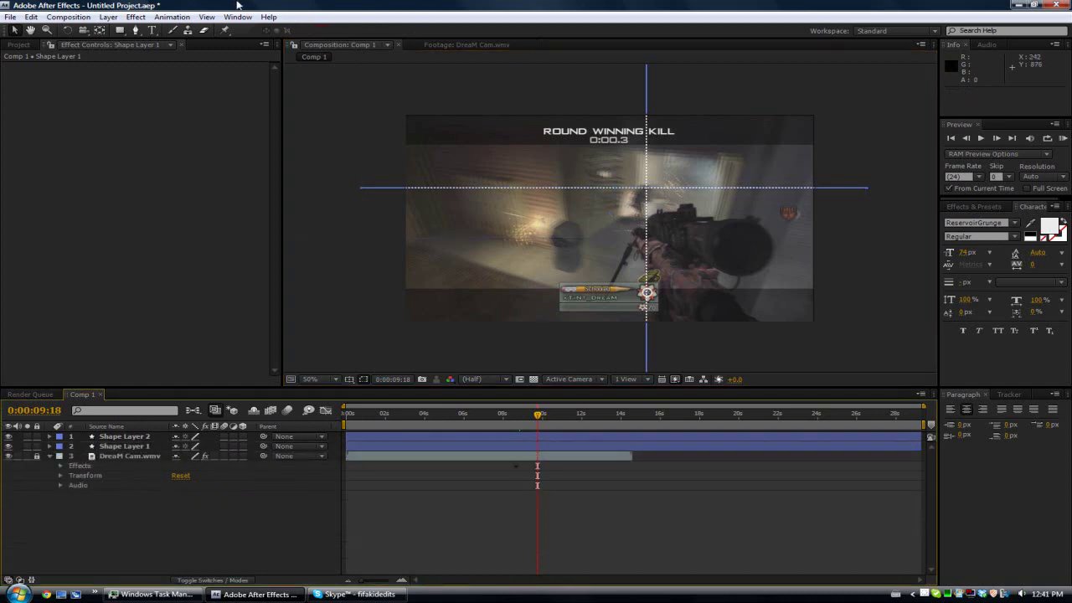
- Apply the Scatter effect to Shape Layer 2
left_click(138, 445)
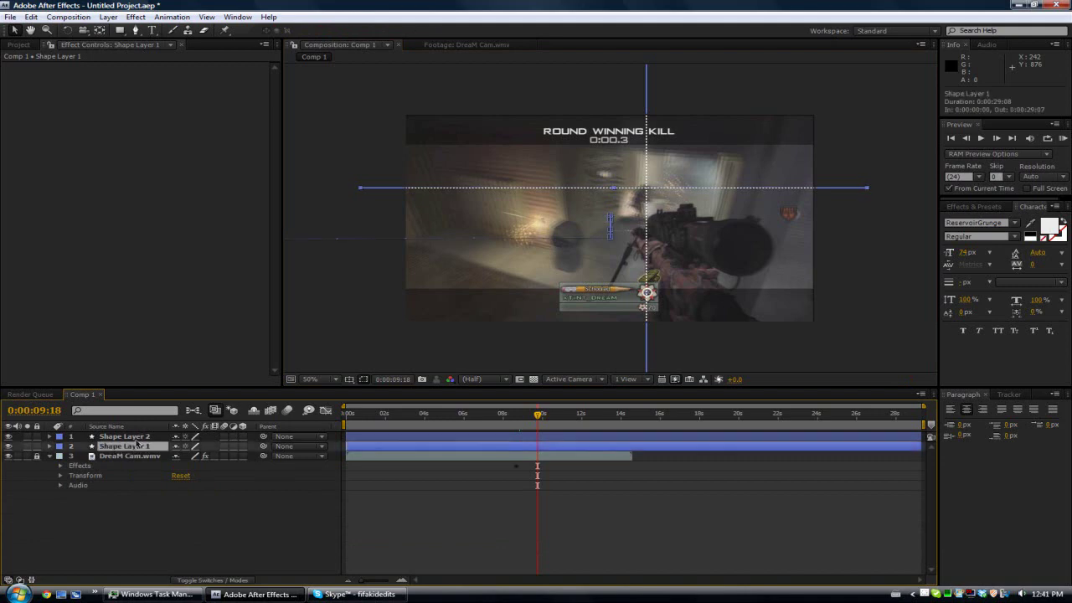
left_click(136, 439)
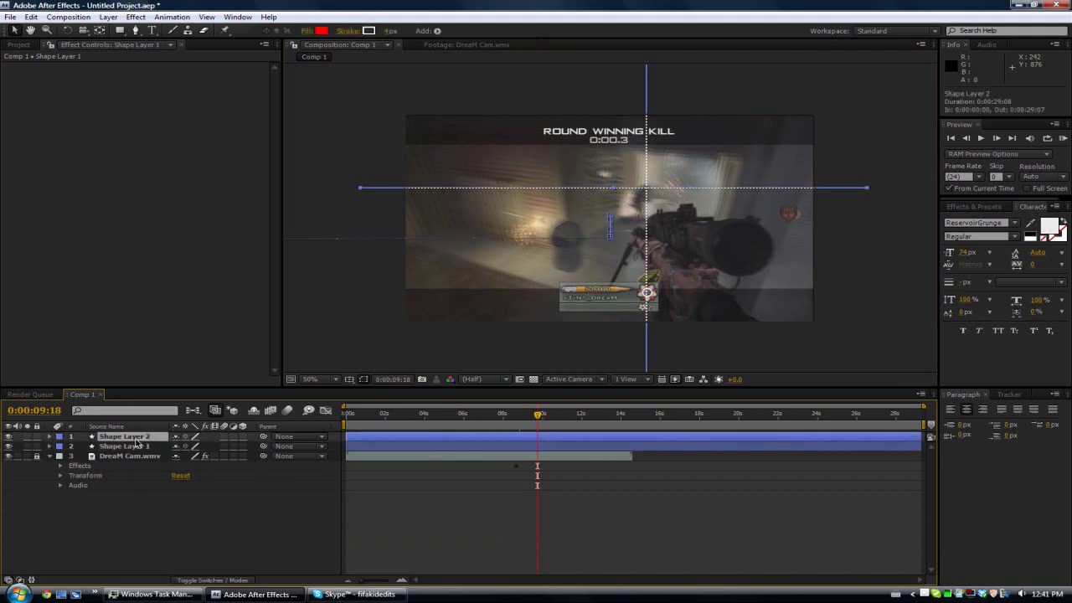
left_click(136, 17)
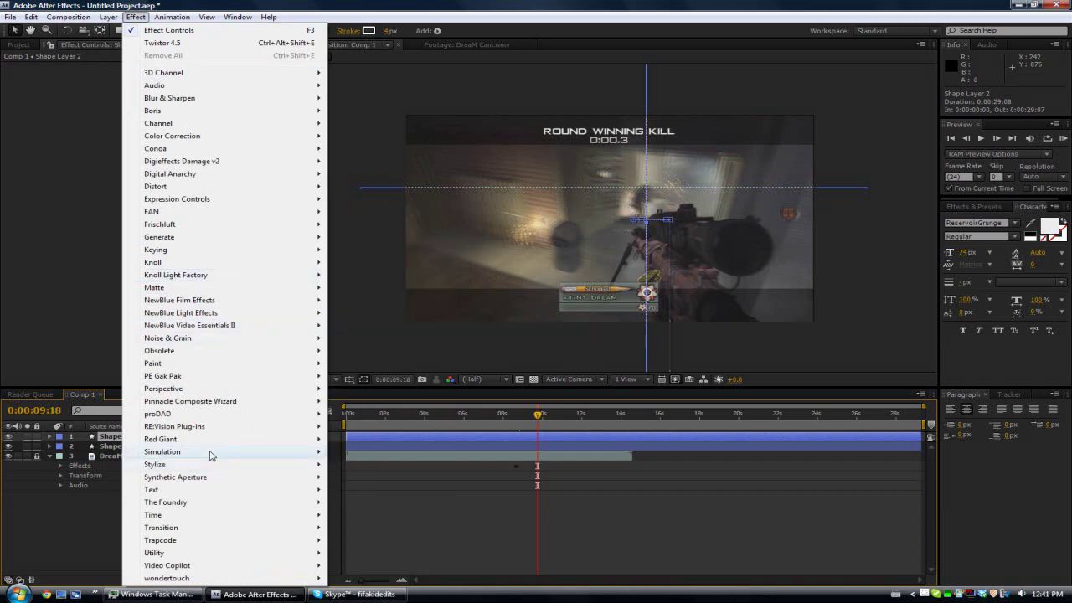
mouse_move(210, 453)
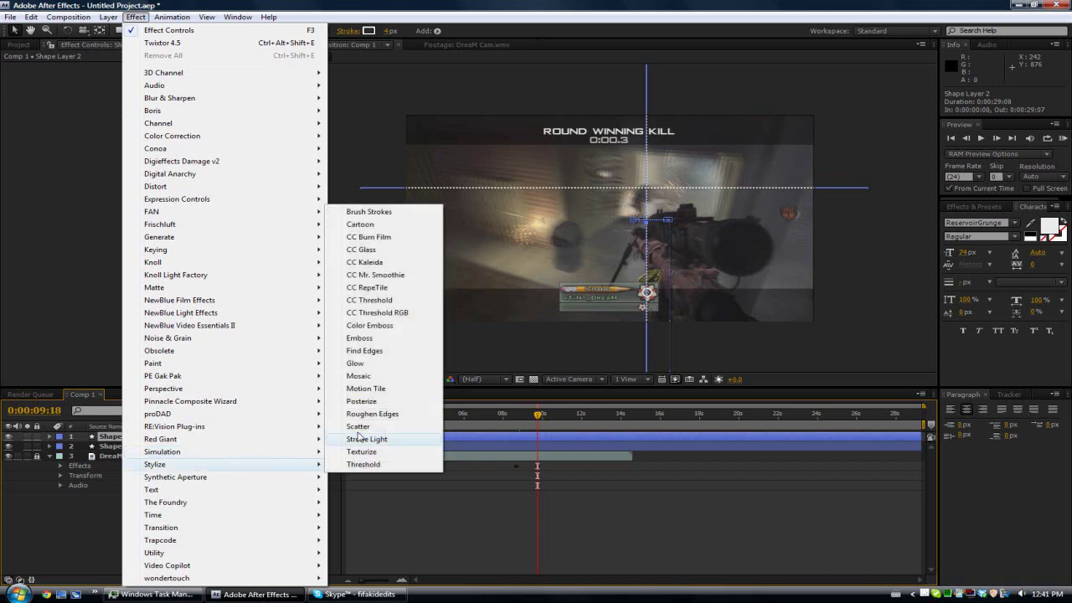
left_click(358, 427)
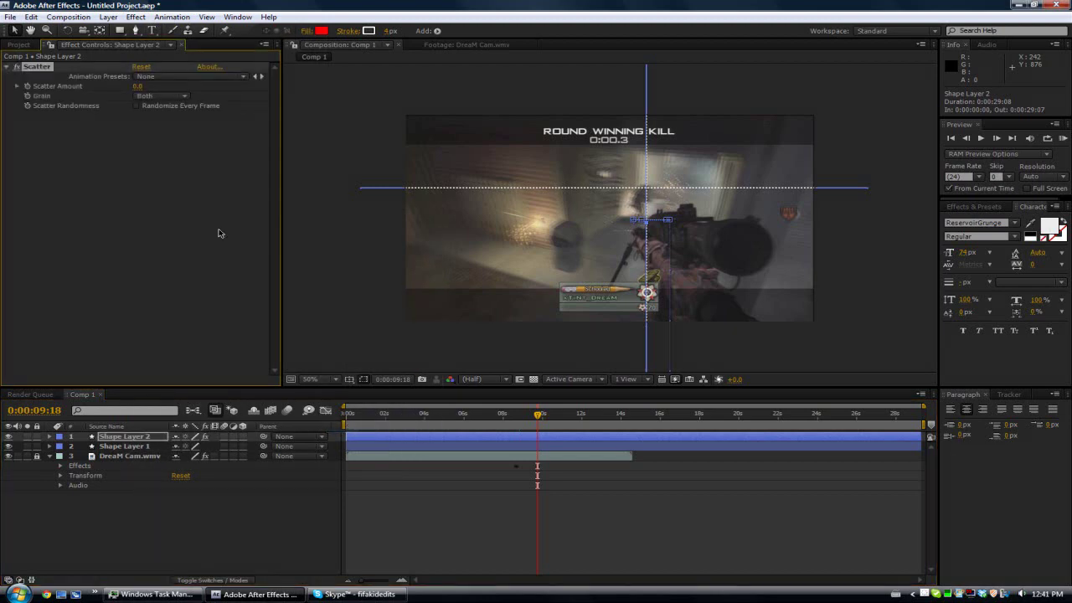
- Set the Grain of the Scatter effect on Shape Layer 2 to Horizontal and its Scatter Amount to about 1000
mouse_move(139, 86)
left_mouse_down()
mouse_move(582, 90)
mouse_move(122, 95)
left_mouse_up()
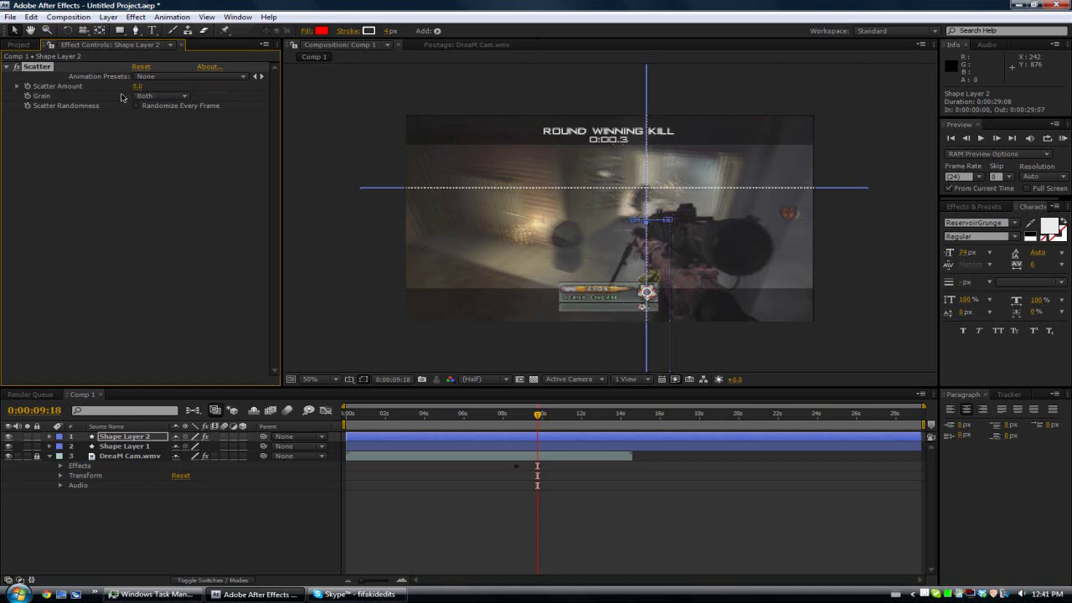
left_click(163, 100)
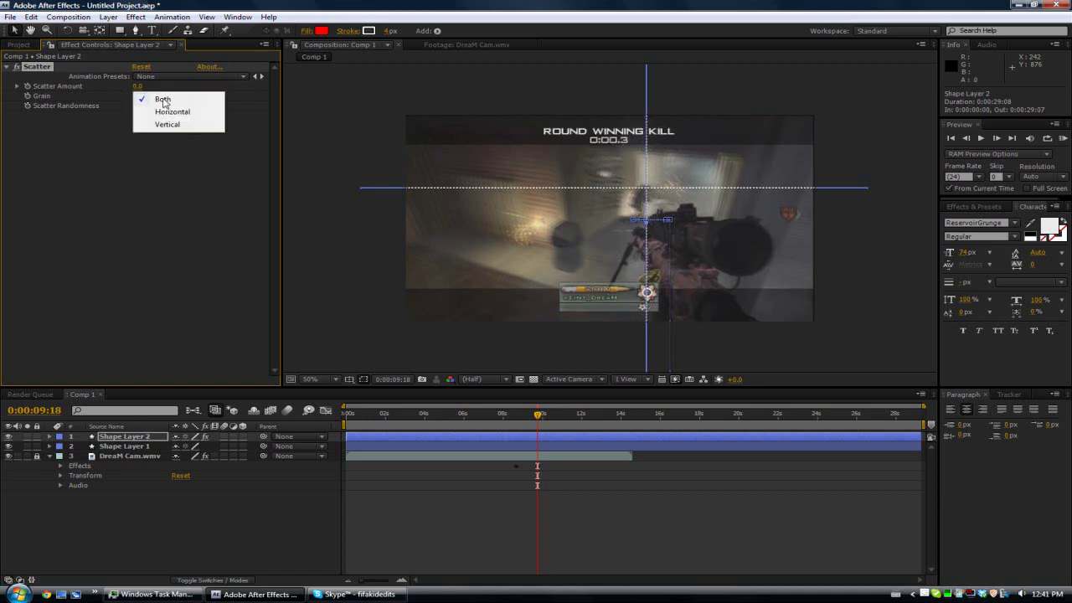
left_click(168, 112)
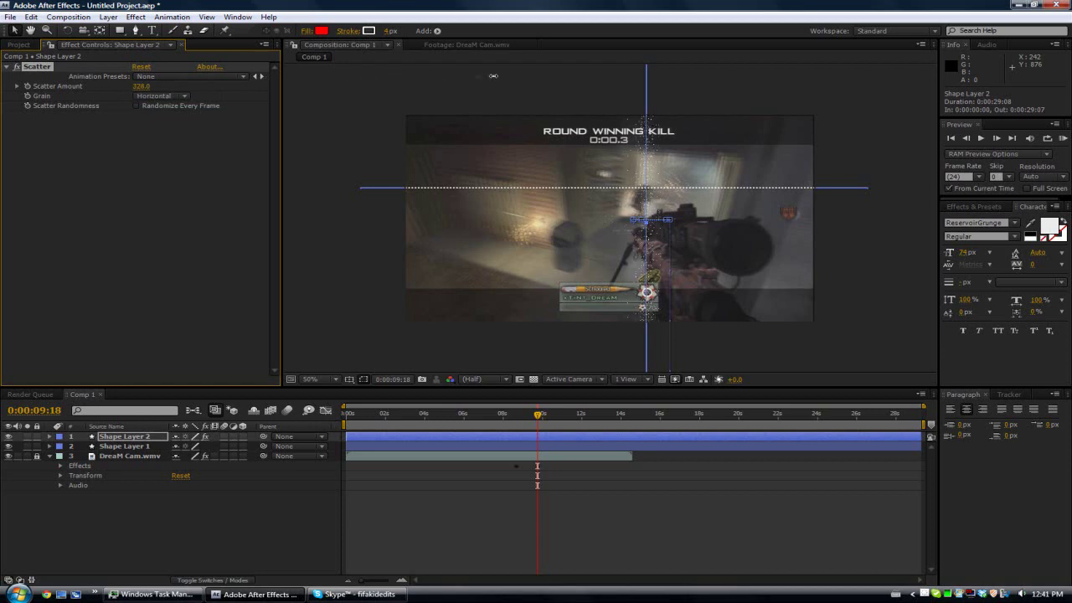
left_click_drag(137, 85, 993, 65)
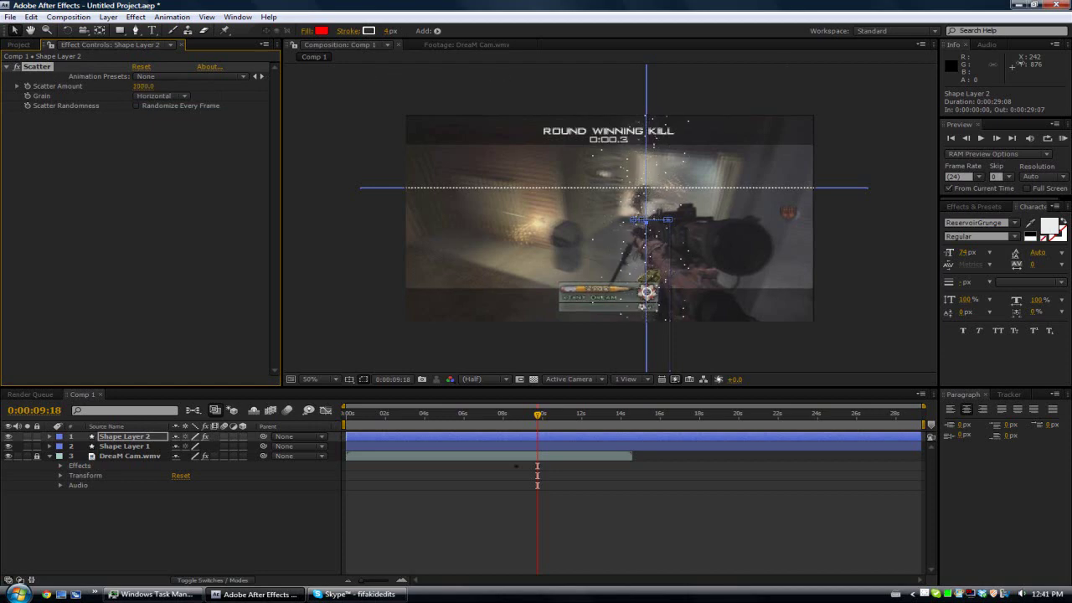
- Remove the Scatter effect from Shape Layer 2
left_click_drag(440, 45, 38, 73)
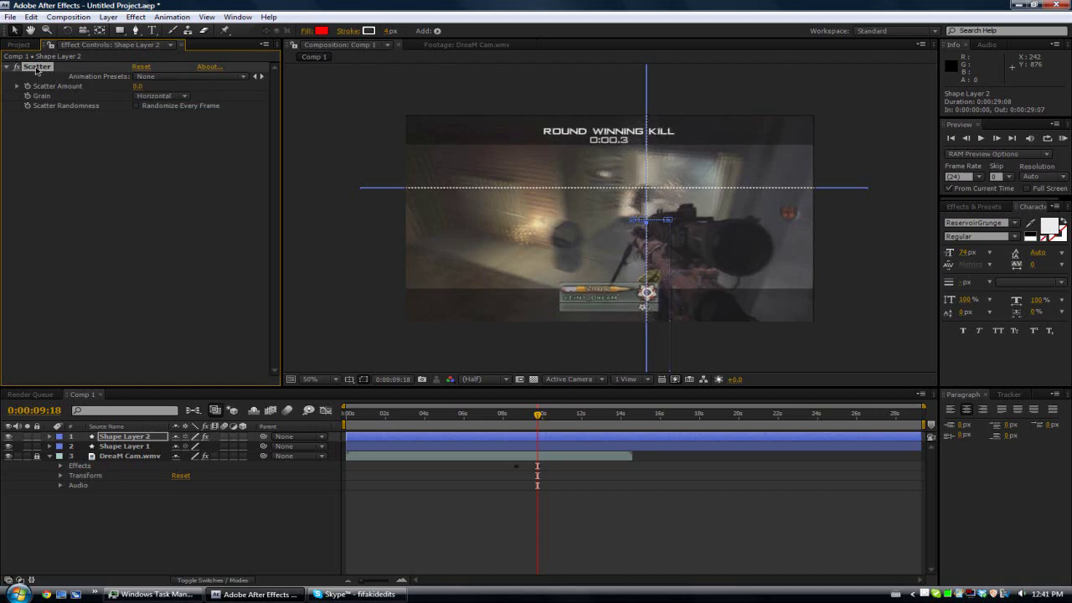
key("Delete")
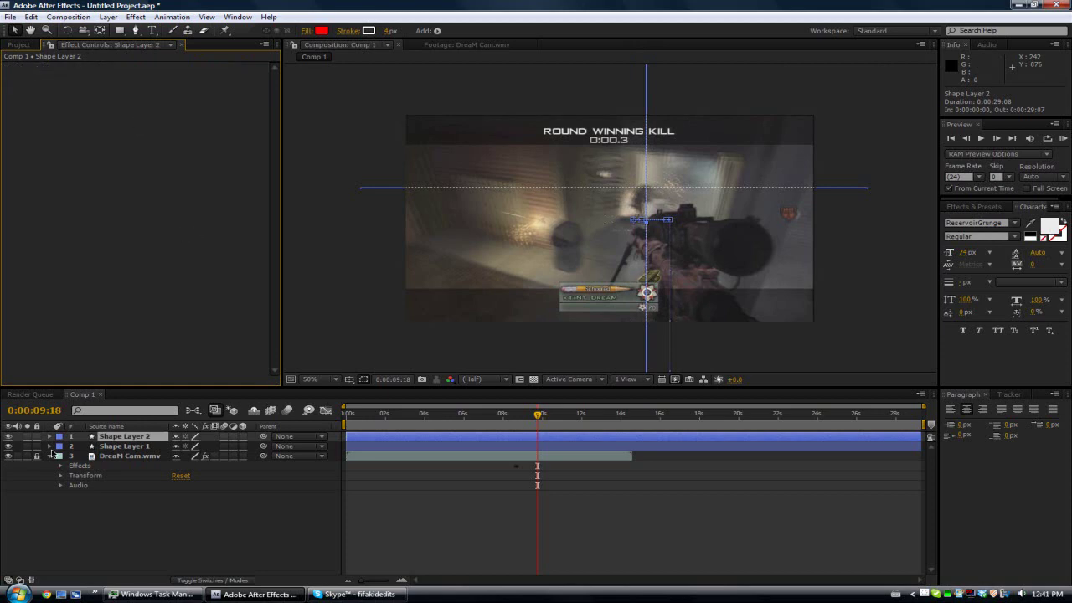
- Animate Shape Layer 2's opacity with keyframes from 100% at 0:00:09:18 to 0% at 0:00:10:06
left_click(46, 436)
left_click(50, 436)
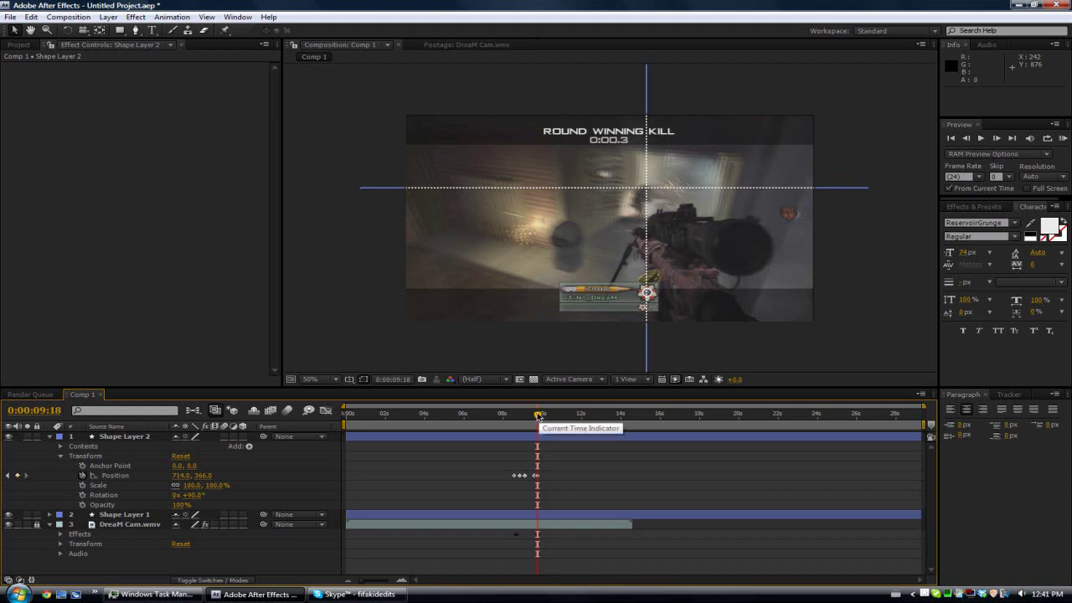
left_click(82, 505)
left_click_drag(540, 418, 549, 418)
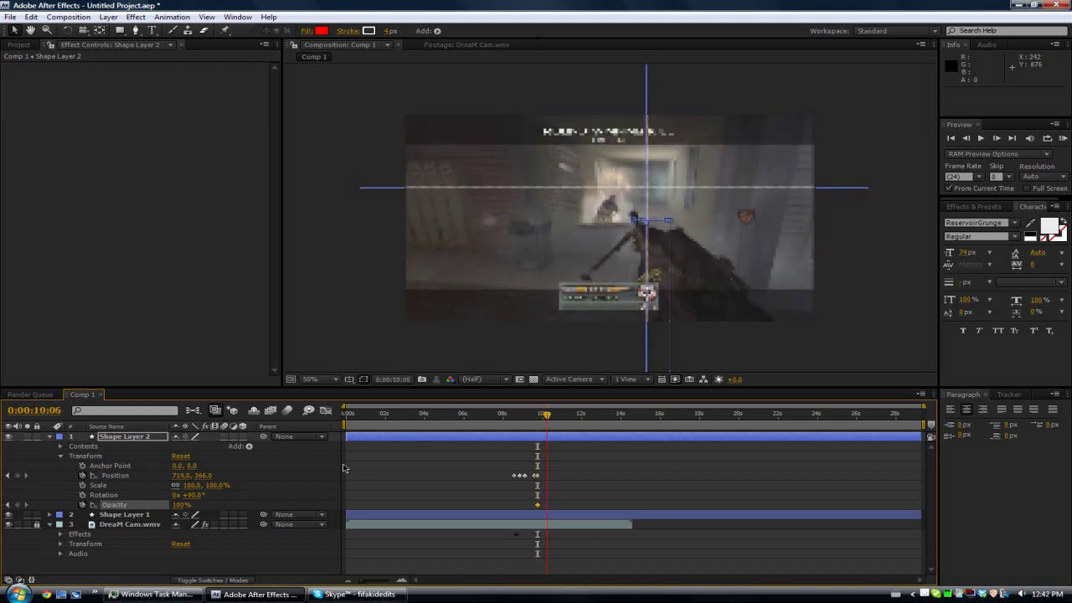
left_click(181, 505)
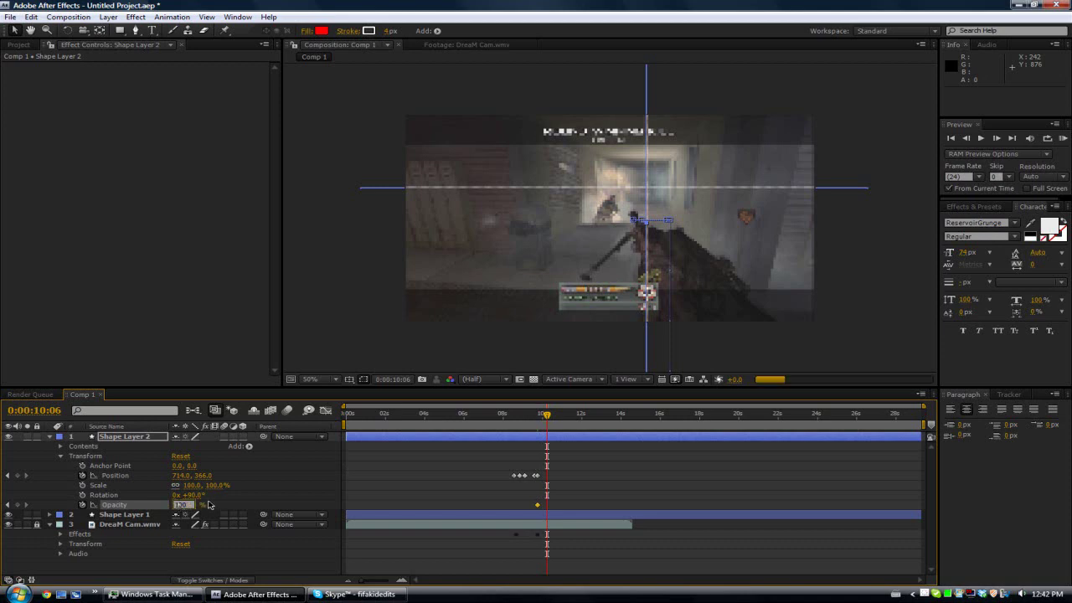
left_click(209, 505)
left_click_drag(180, 508, 145, 500)
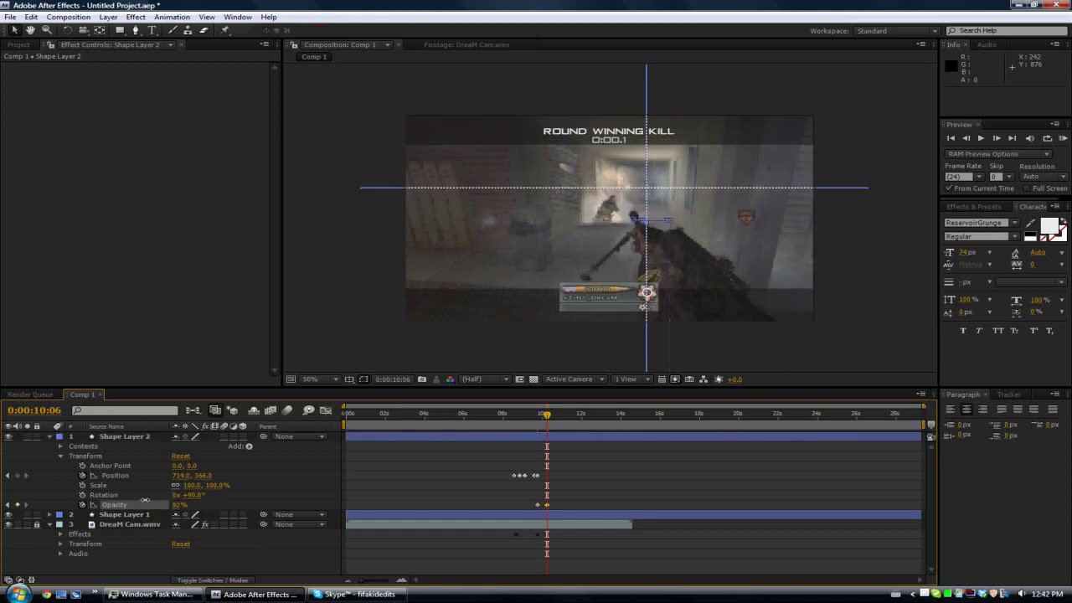
- Animate Shape Layer 1's opacity with keyframes of 0% at 0:00:10:06 and 100% at 0:00:09:18
left_click(51, 514)
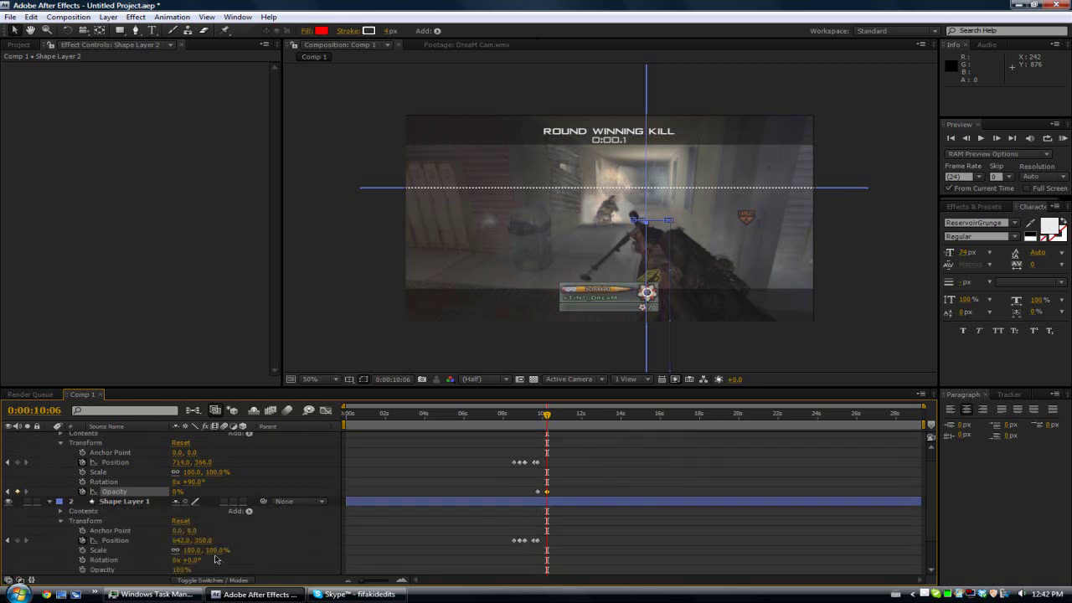
left_click(176, 570)
left_click_drag(329, 564, 7, 551)
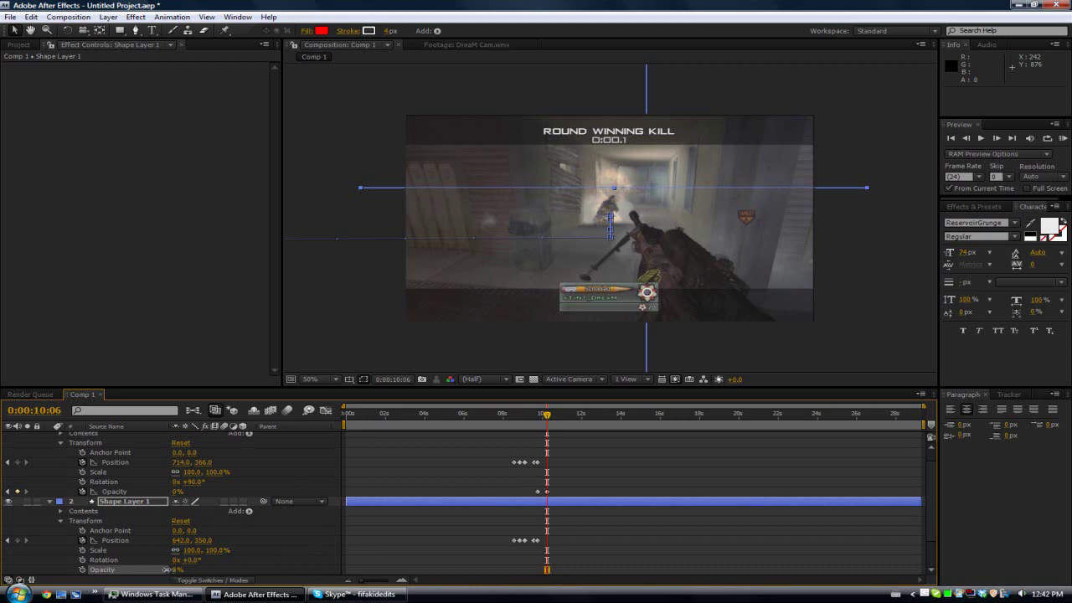
left_click(82, 569)
left_click_drag(546, 415, 537, 420)
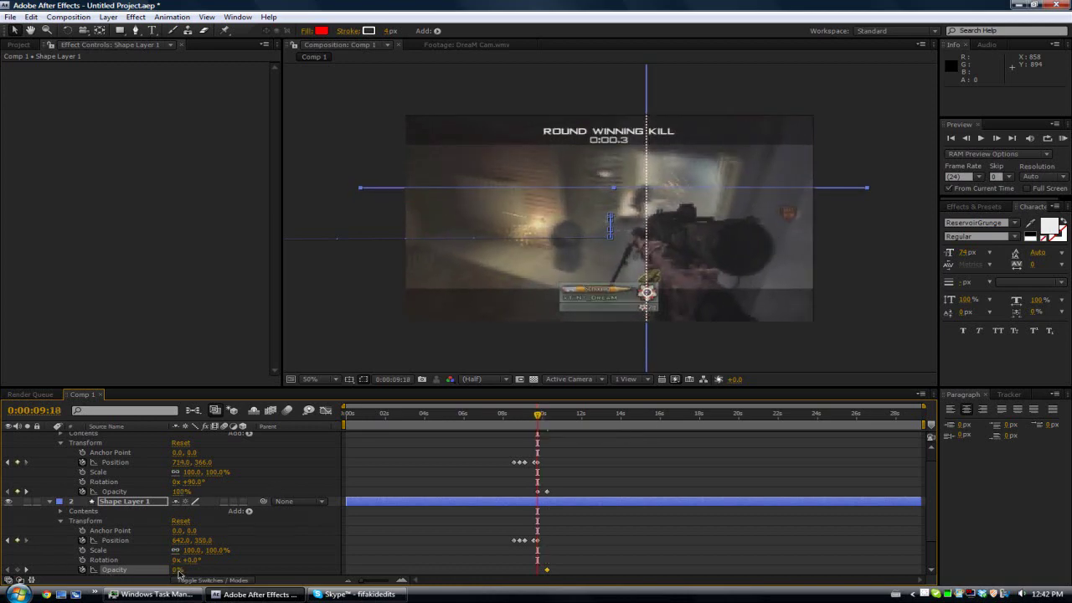
left_click_drag(179, 570, 332, 550)
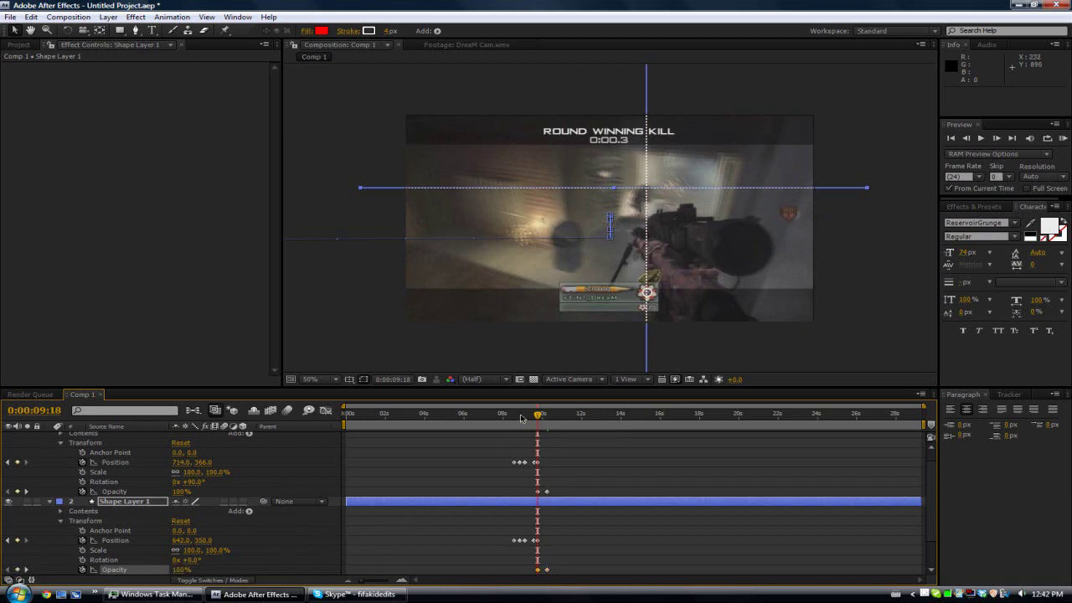
- At 0:00:09:23, move the vertical line to position 620, 366 and raise the horizontal line to 642, 338
left_click_drag(540, 416, 545, 416)
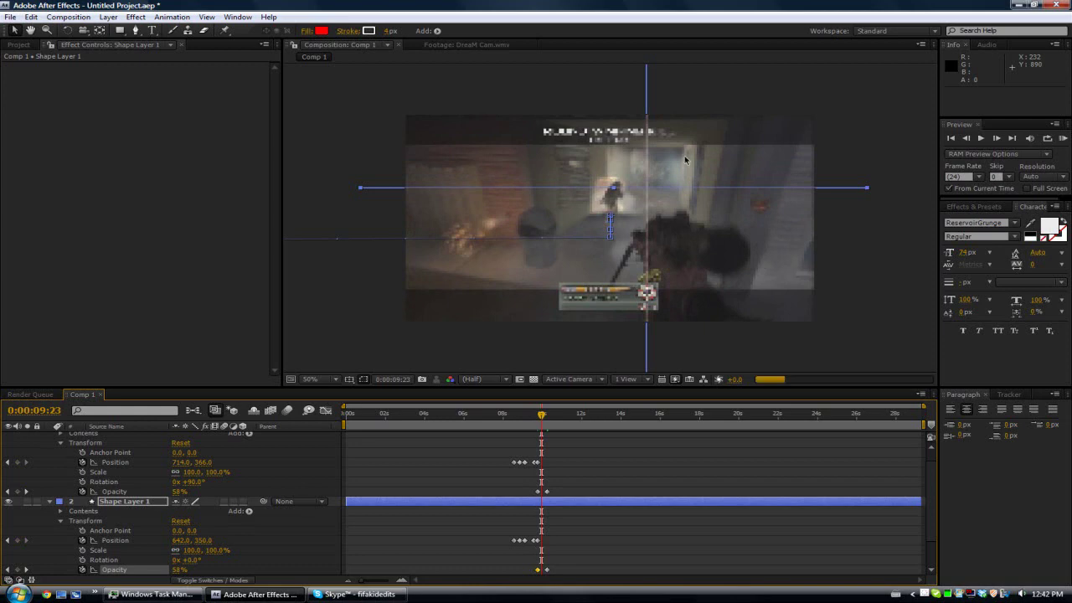
left_click(645, 100)
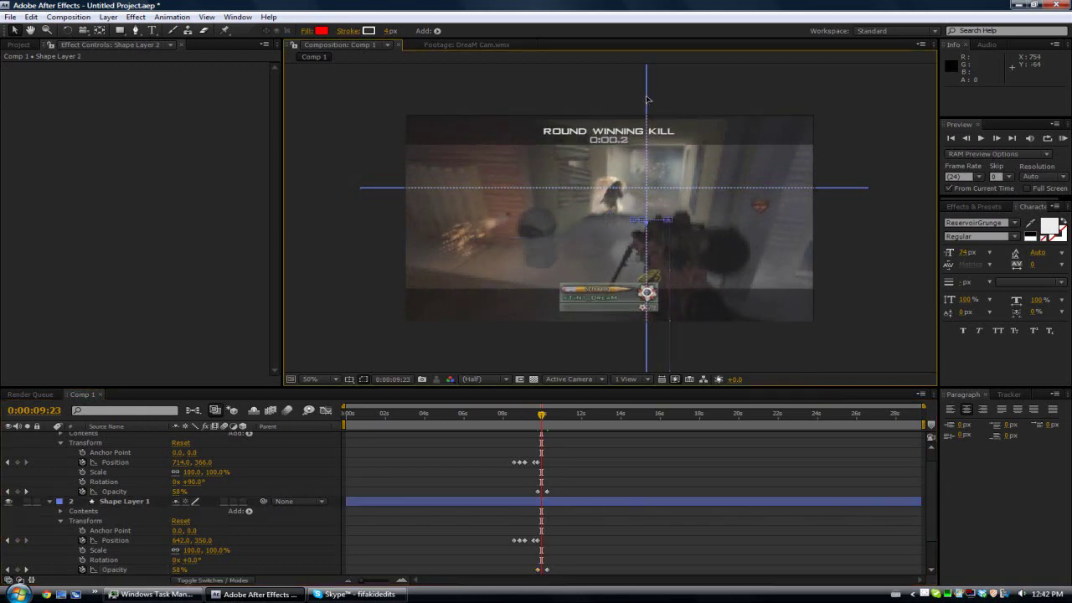
left_click_drag(647, 99, 614, 98)
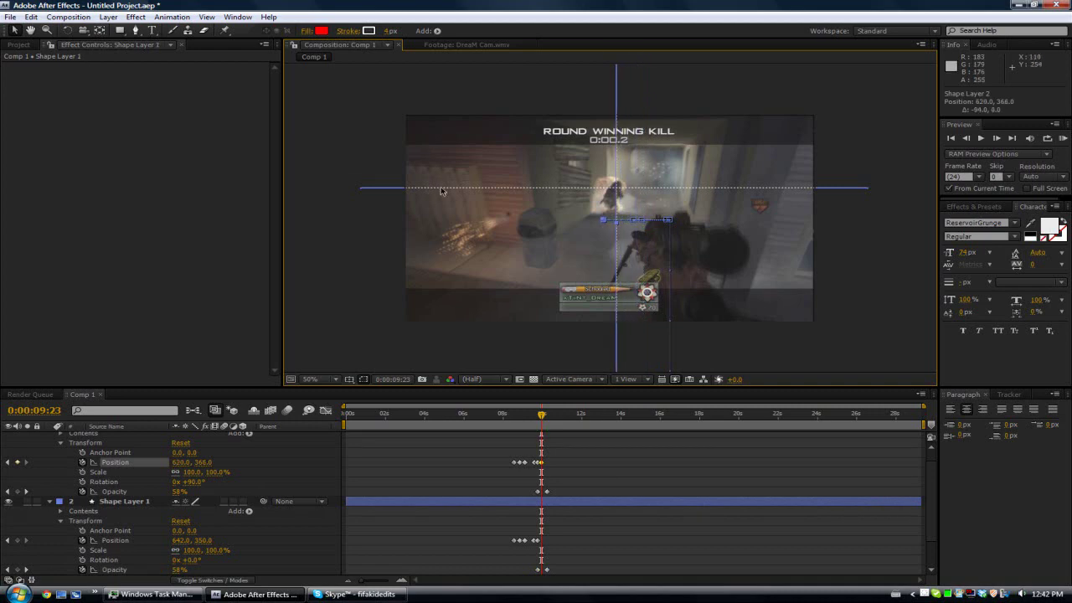
left_click(441, 191)
left_click_drag(441, 191, 442, 186)
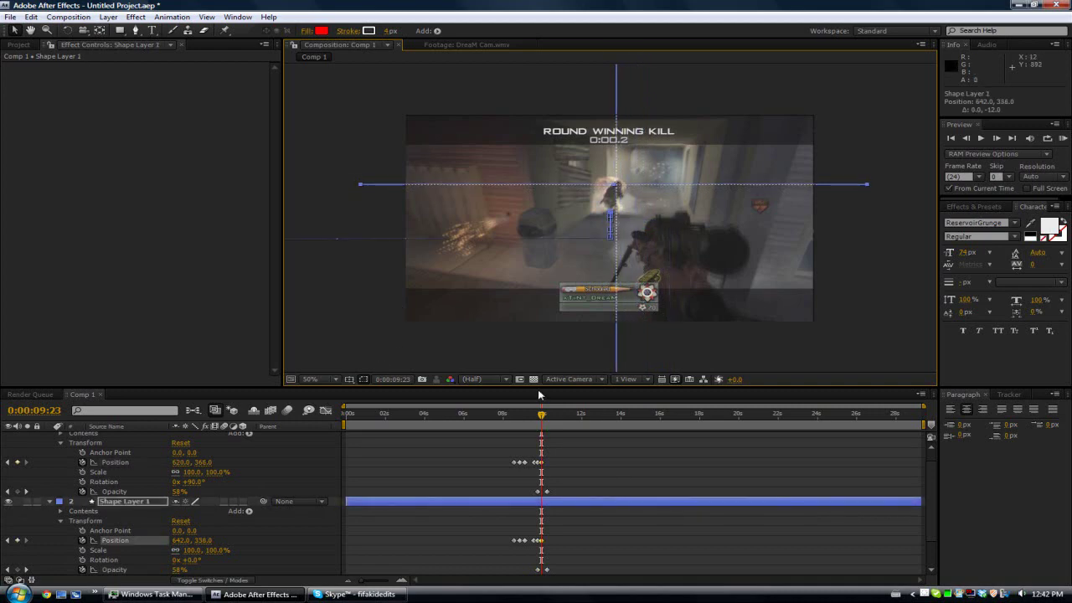
- At 0:00:10:05, move the vertical line to position 606, 366 and lower the horizontal line to 642, 396
left_click_drag(543, 415, 549, 415)
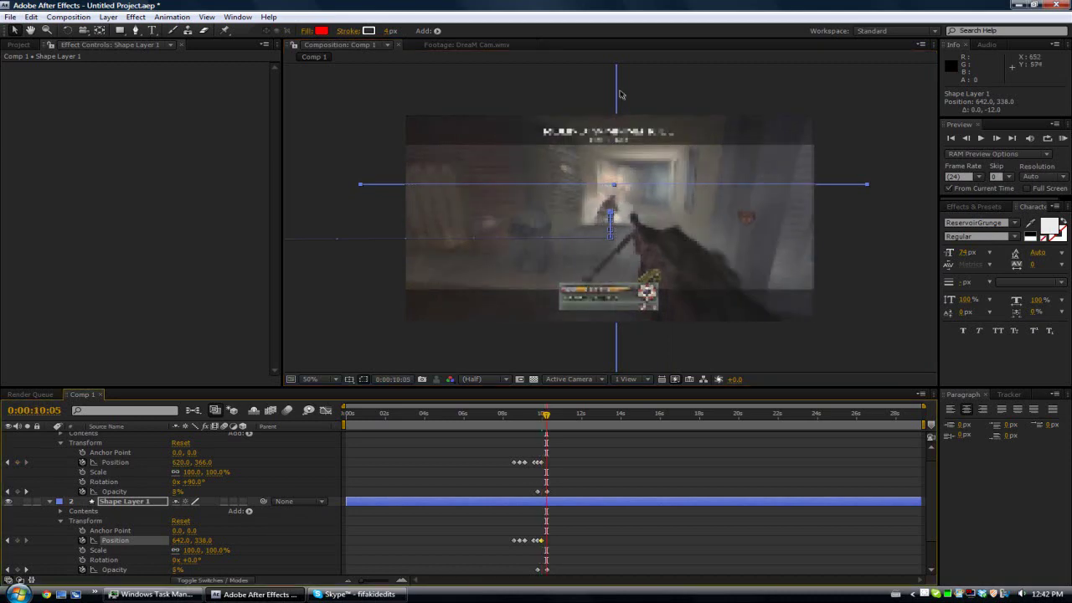
left_click(617, 127)
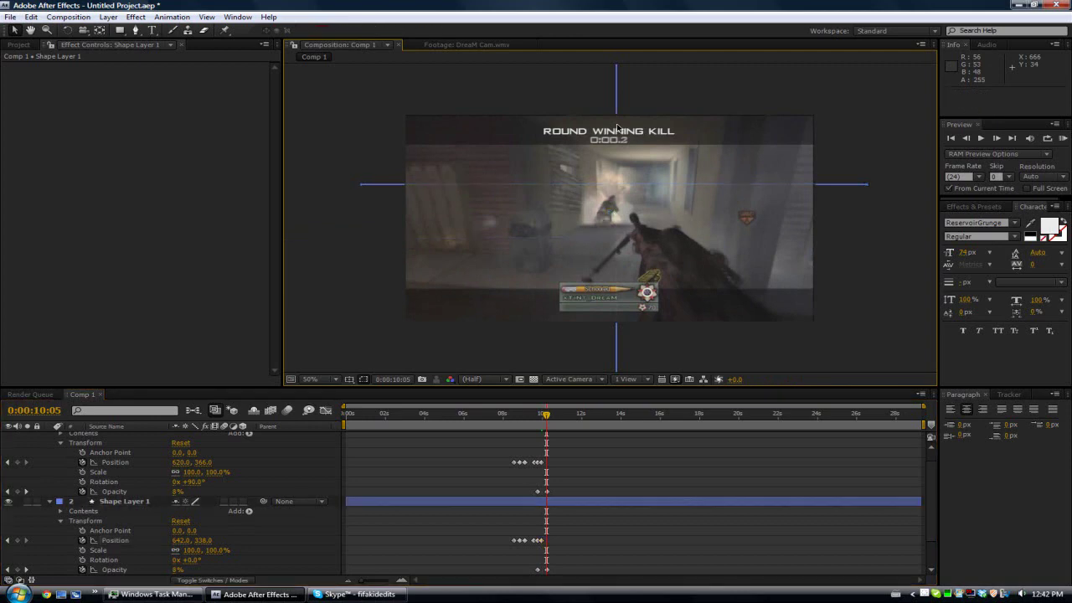
left_click(616, 128)
left_click_drag(616, 127, 612, 127)
left_click(538, 184)
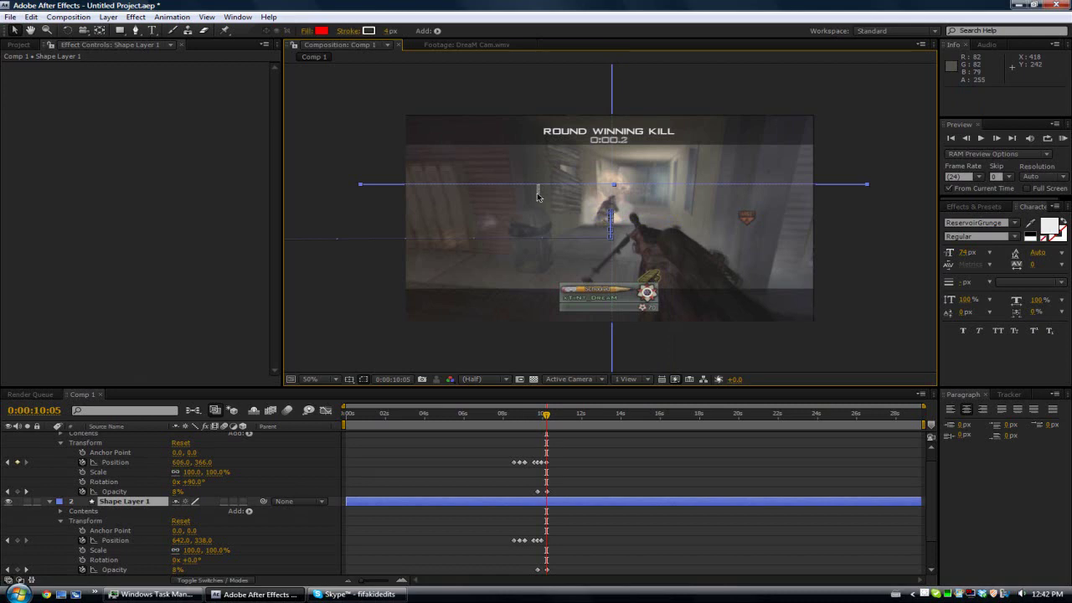
left_click_drag(539, 192, 541, 204)
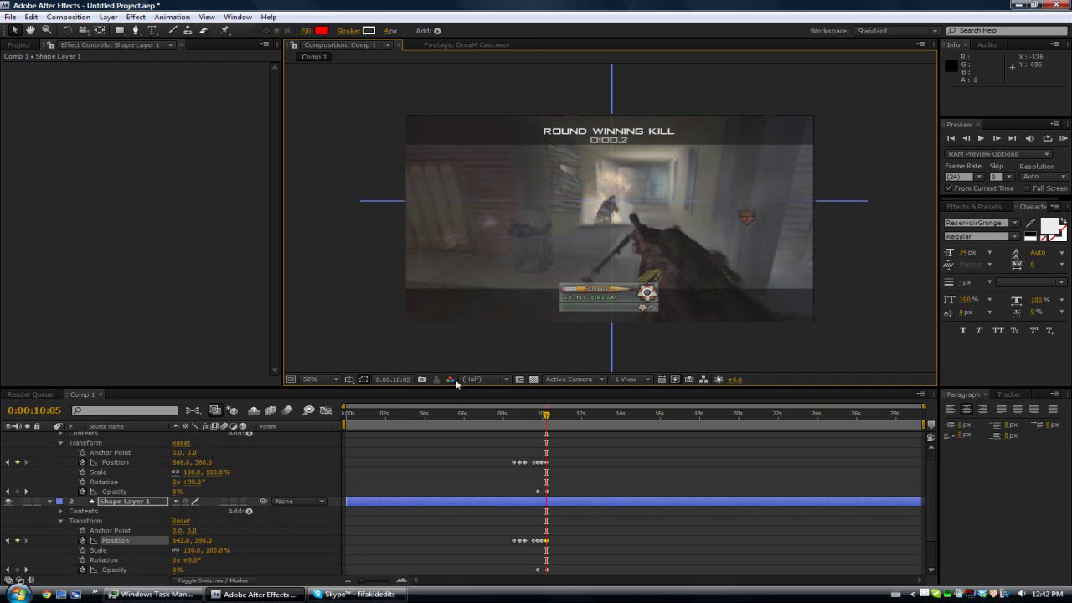
left_click(366, 319)
- Go to 0:00:10:10 and collapse the properties of both shape layers and the DreaM Cam.wmv layer
mouse_move(547, 415)
left_mouse_down()
mouse_move(513, 418)
mouse_move(551, 415)
left_mouse_up()
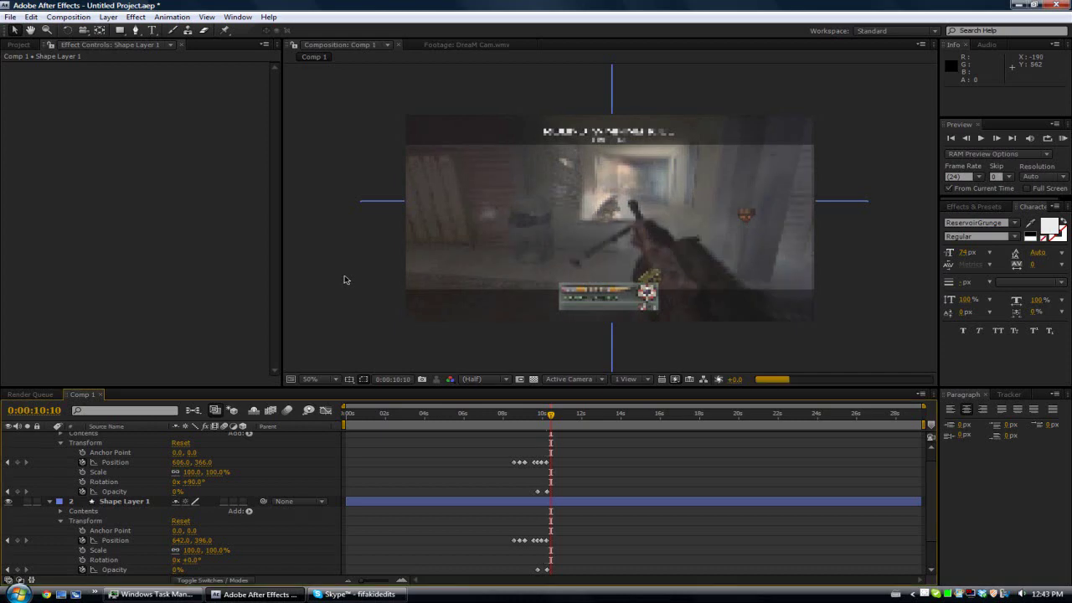
scroll(67, 456, "up", 1)
left_click(50, 437)
left_click(49, 446)
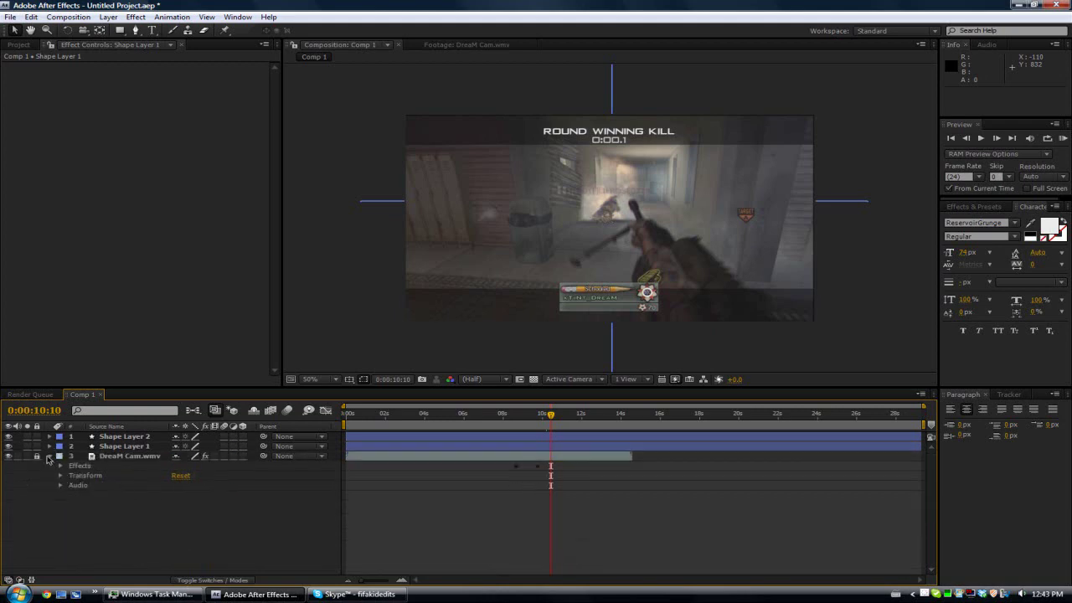
left_click(49, 457)
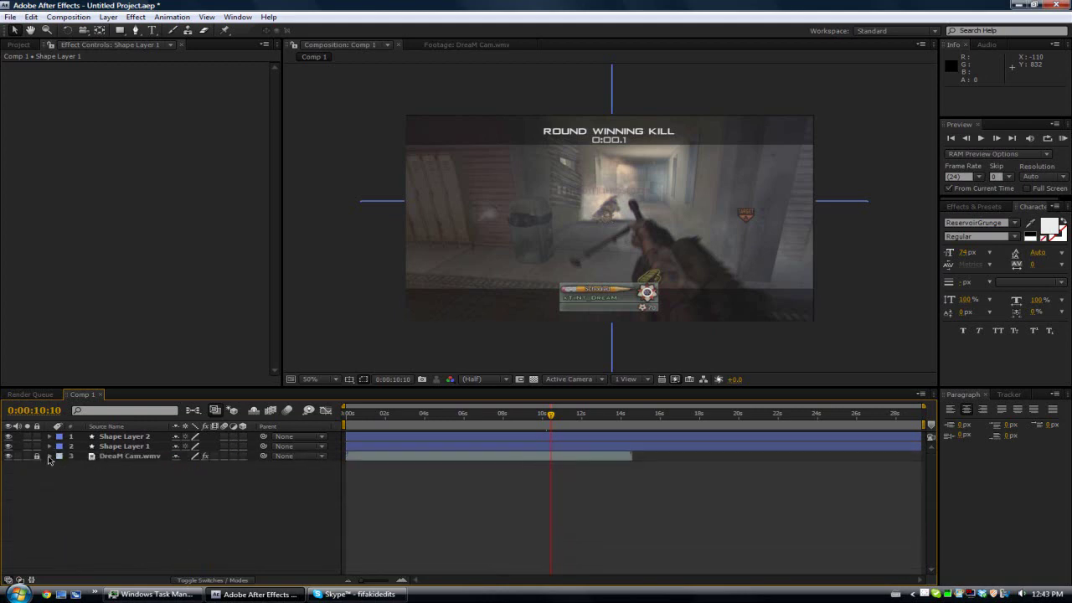